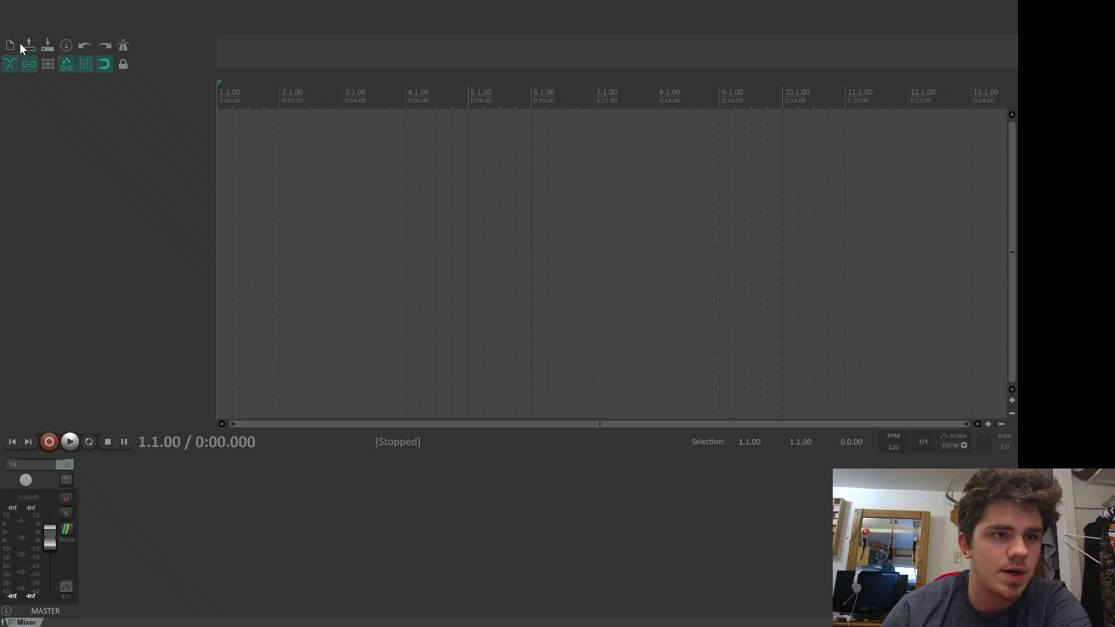
# Step: Hide the grid lines in the arrange view and keep snapping enabled
pyautogui.click(110, 67)
pyautogui.click(89, 66)
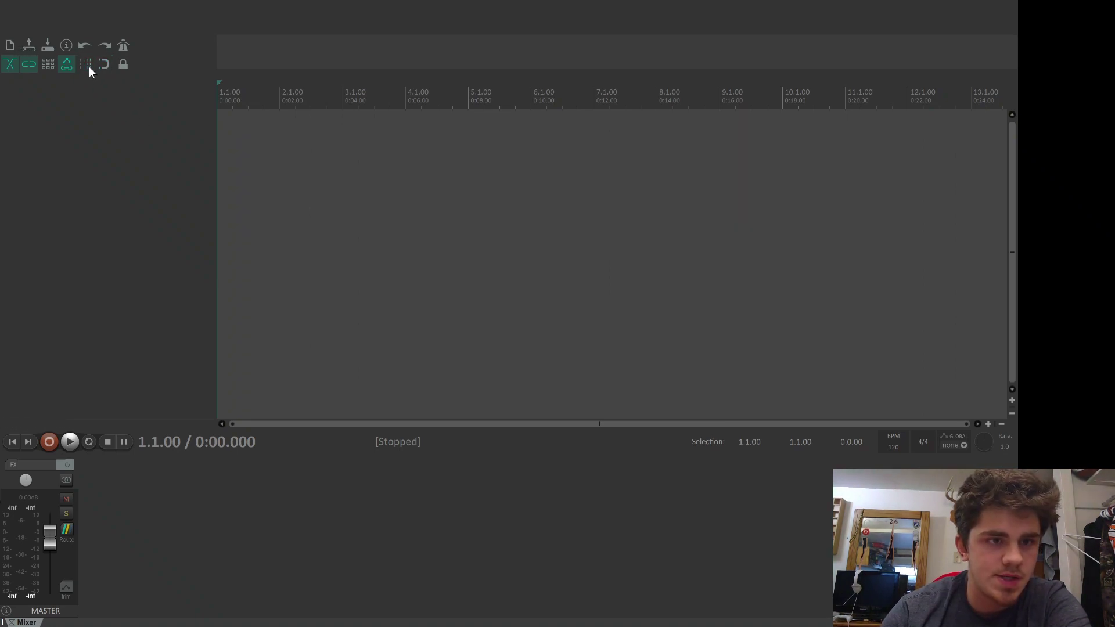
pyautogui.click(103, 65)
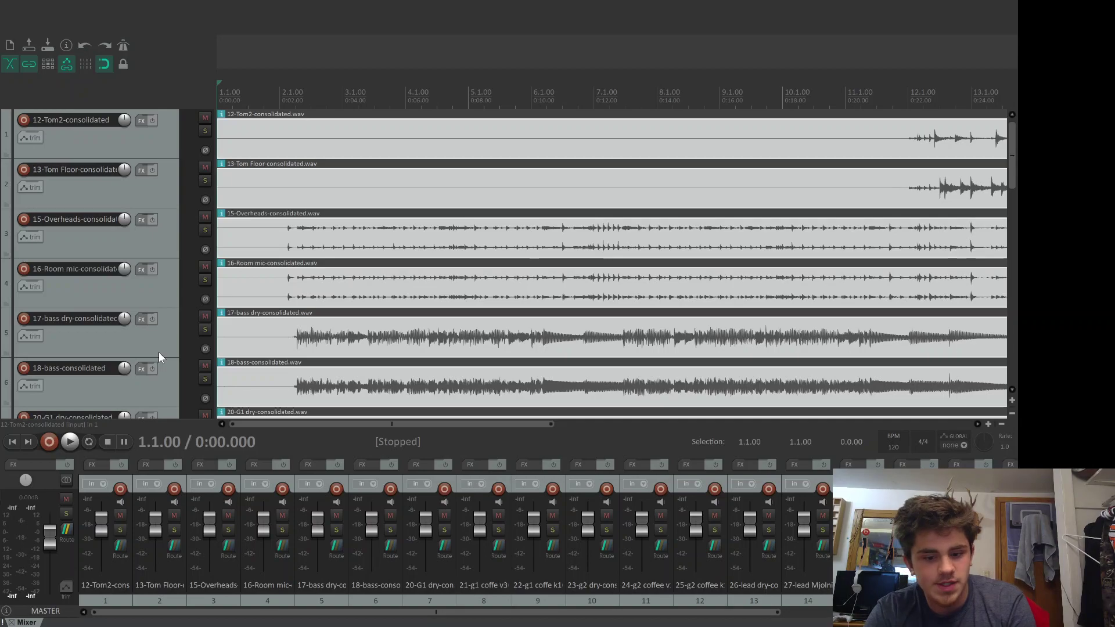
# Step: Play the imported multitrack session with the metronome briefly enabled and lower the master volume fader
pyautogui.press('space')
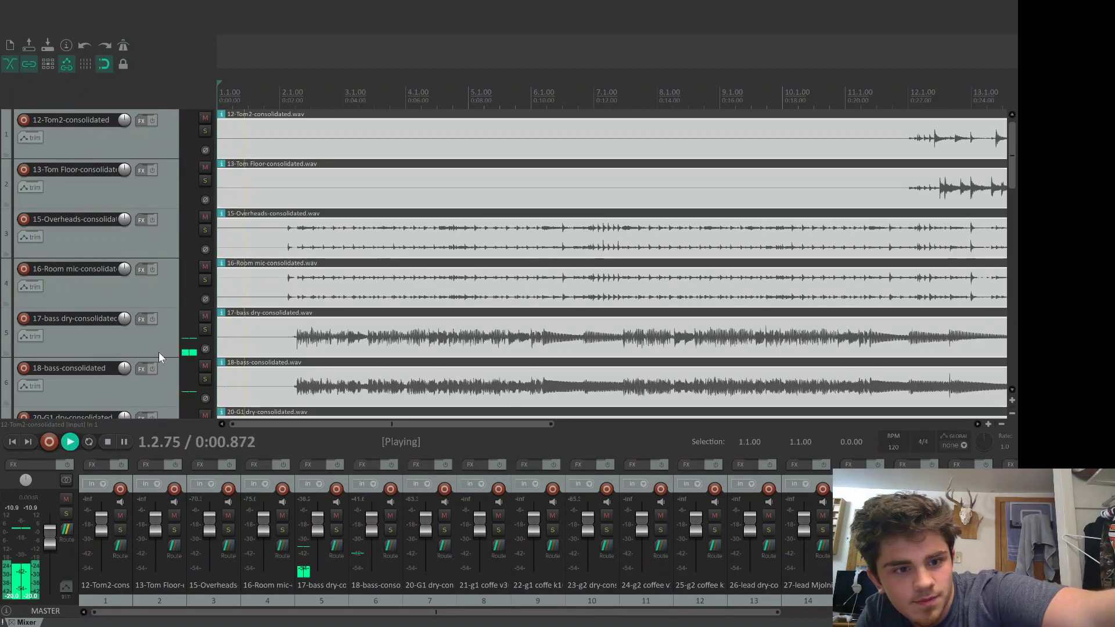
pyautogui.click(124, 46)
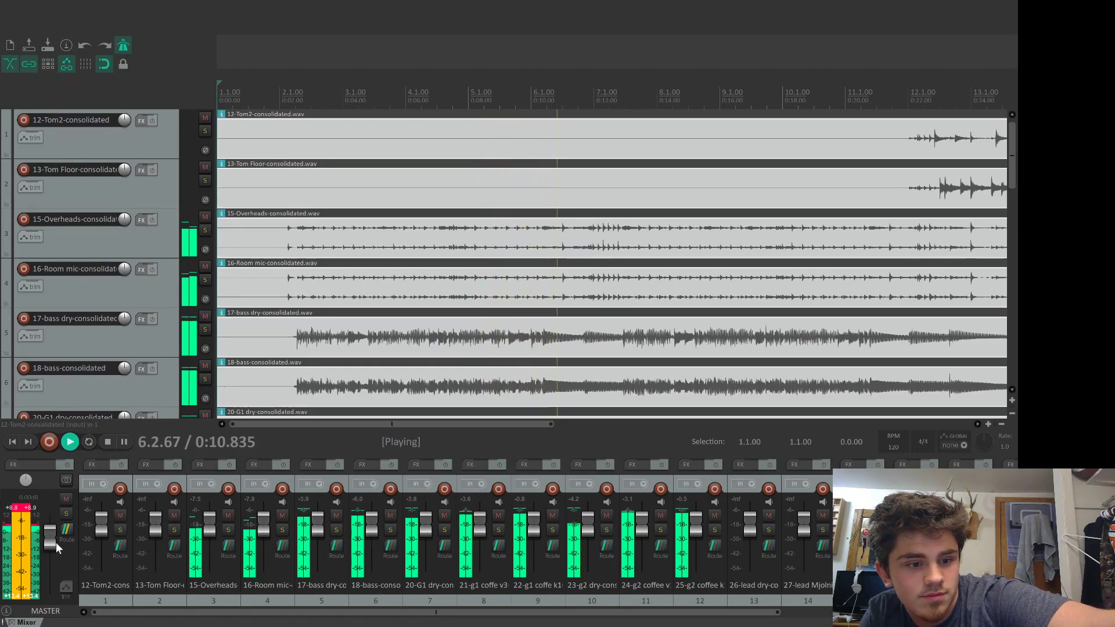
pyautogui.moveTo(51, 541); pyautogui.dragTo(54, 566)
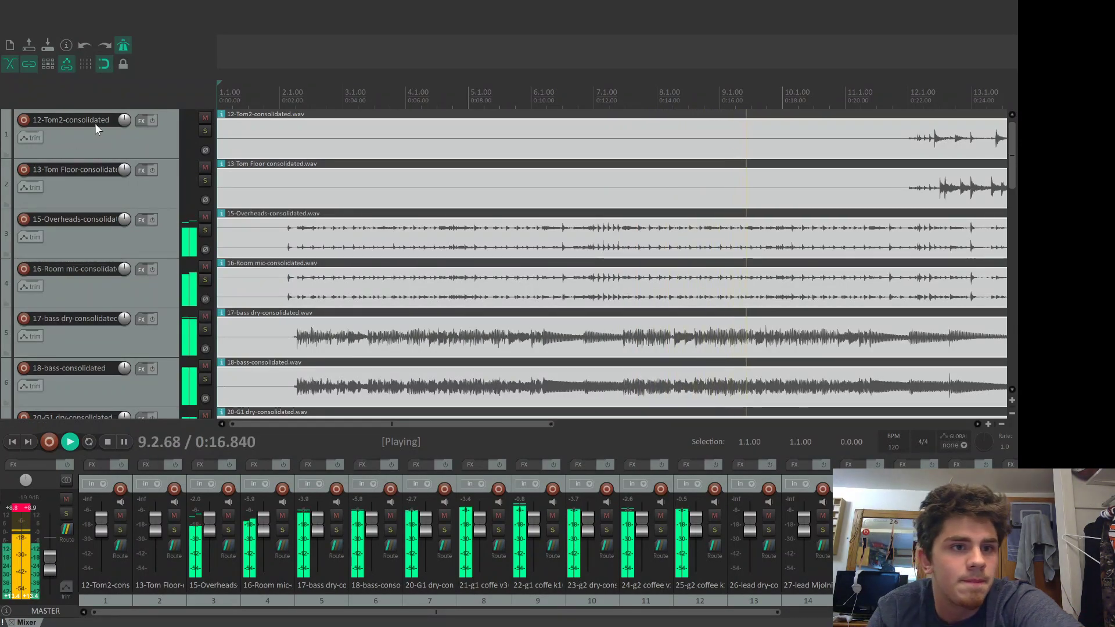
pyautogui.click(124, 41)
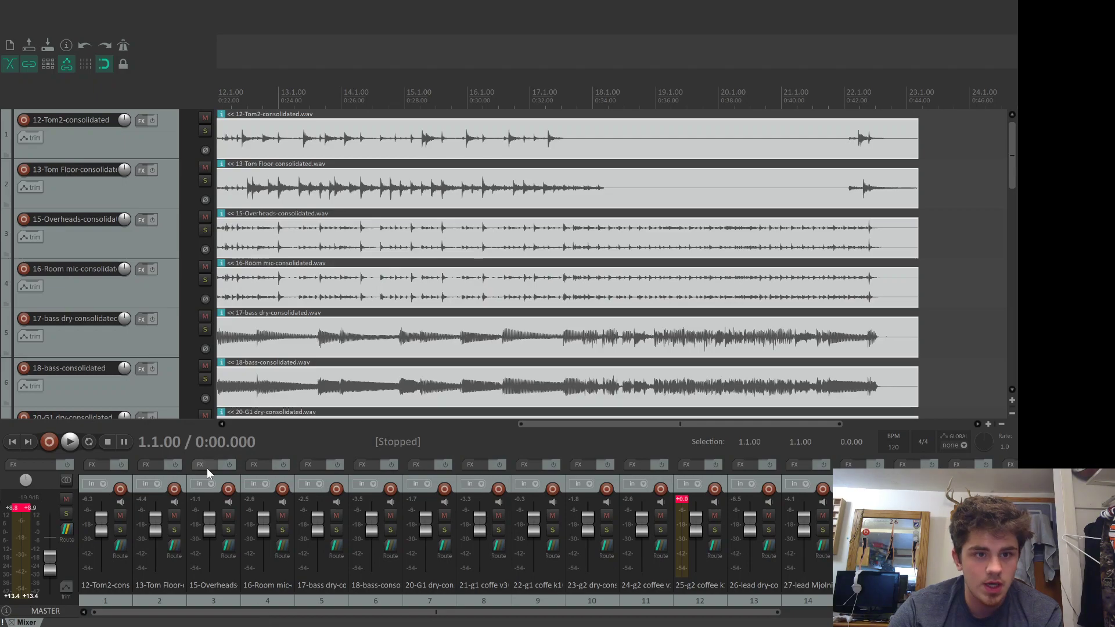
# Step: Play the full mix from the start of the project to its end, and stop playback
pyautogui.click(240, 425)
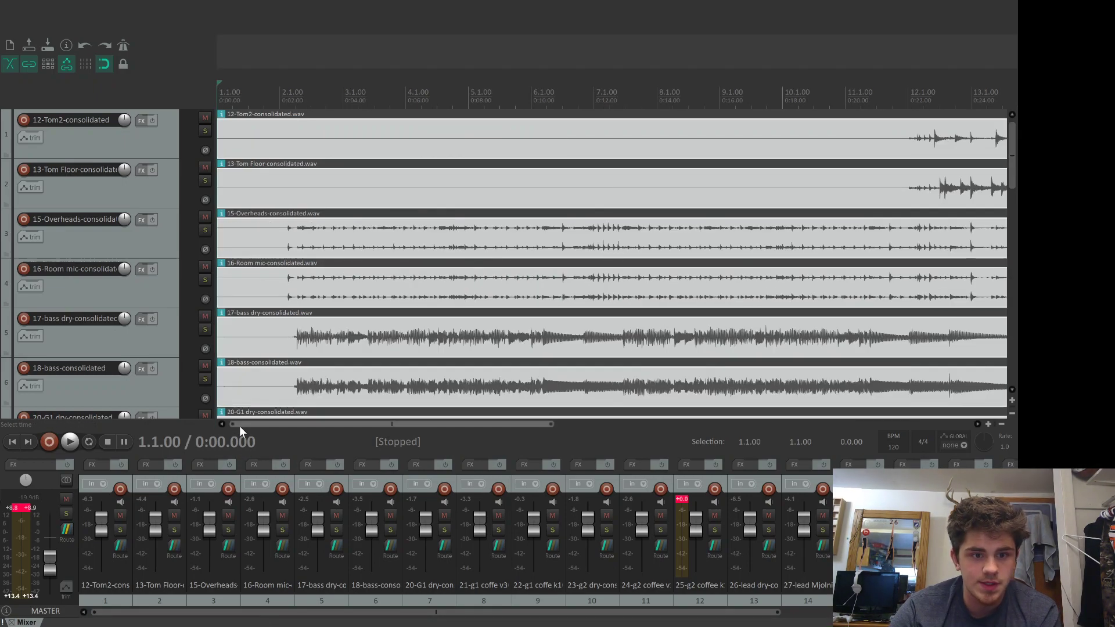
pyautogui.press('space')
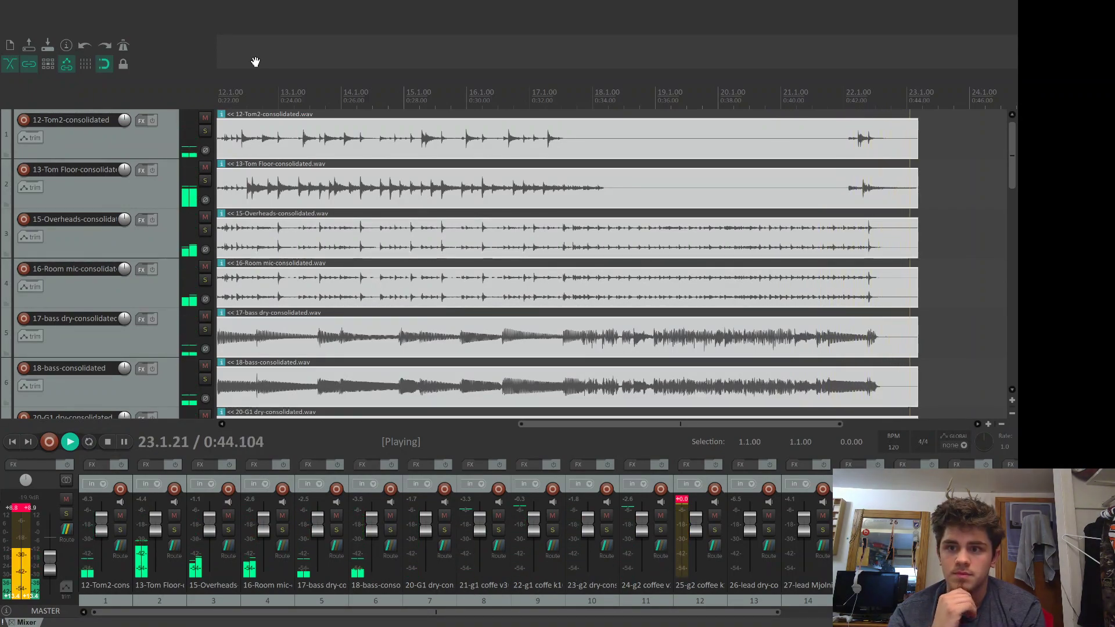
pyautogui.press('space')
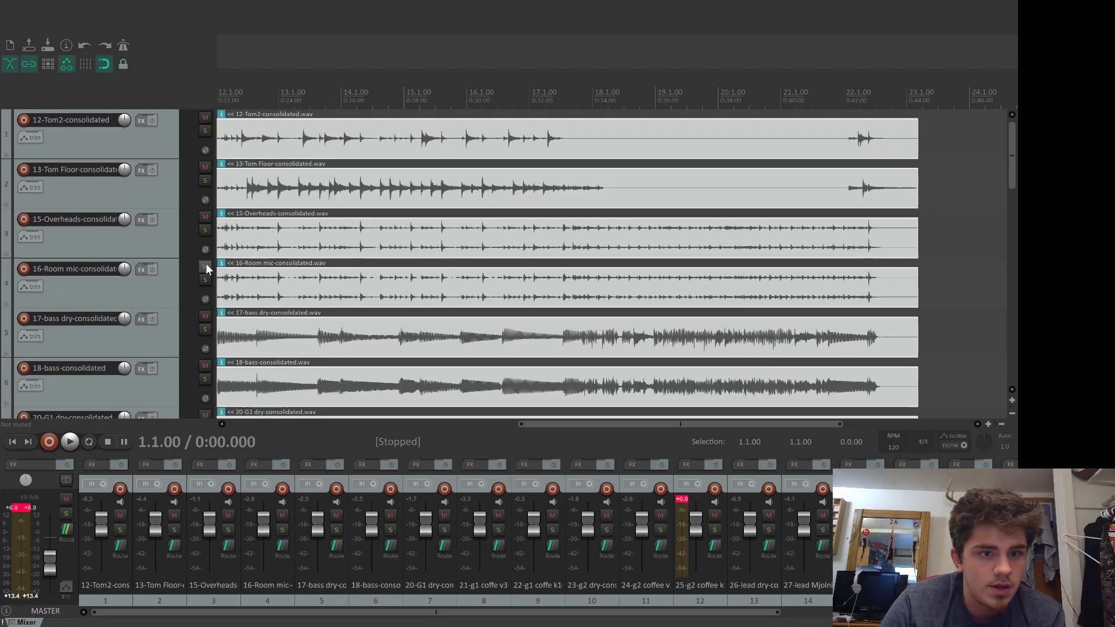
# Step: Mute the two bass tracks (17 and 18) and the three G1 guitar tracks (20, 21 and 22)
pyautogui.click(206, 315)
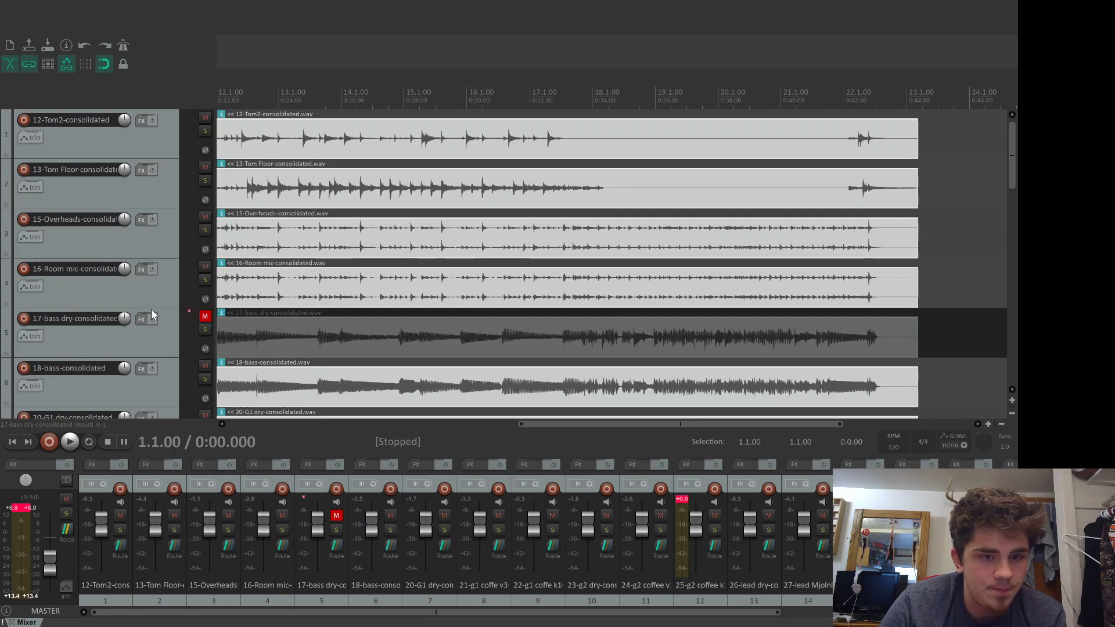
pyautogui.scroll(-4, 151, 310)
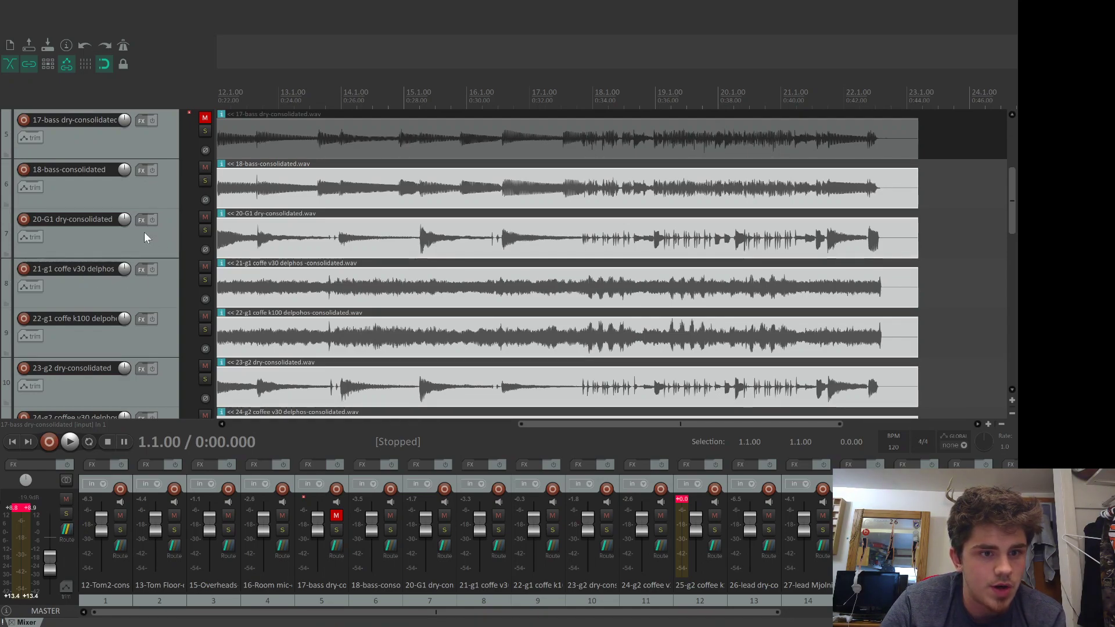
pyautogui.click(204, 216)
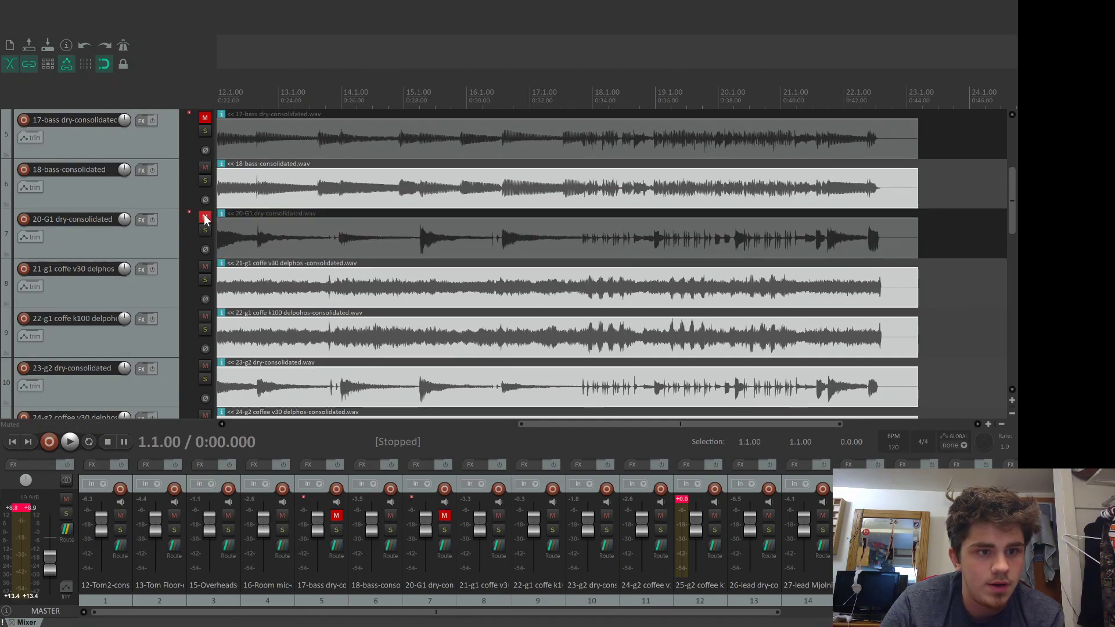
pyautogui.click(205, 168)
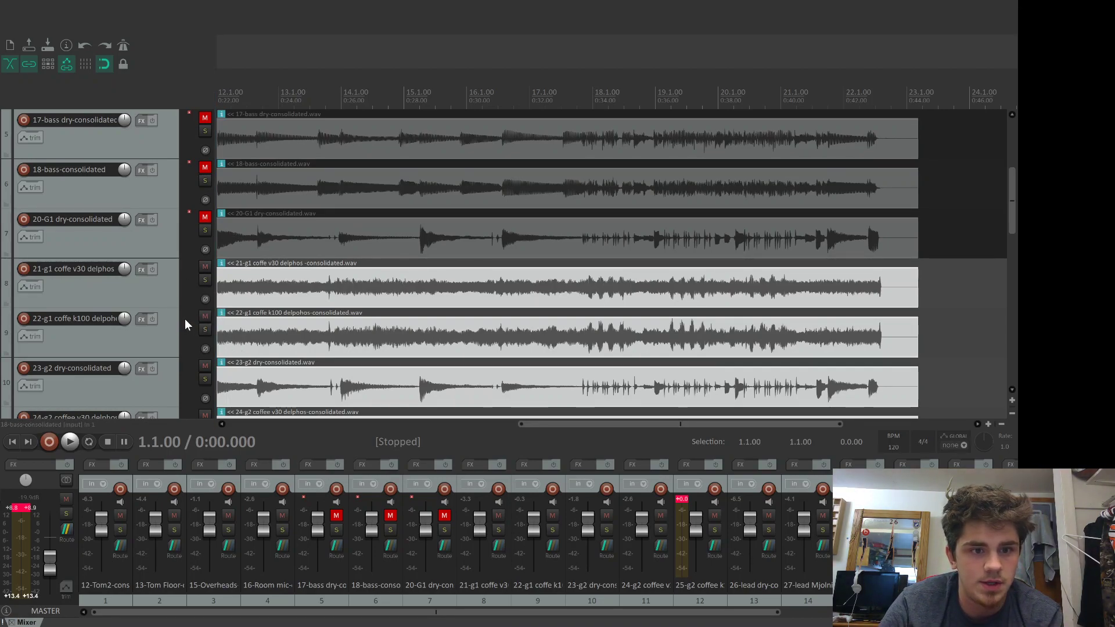
pyautogui.click(201, 318)
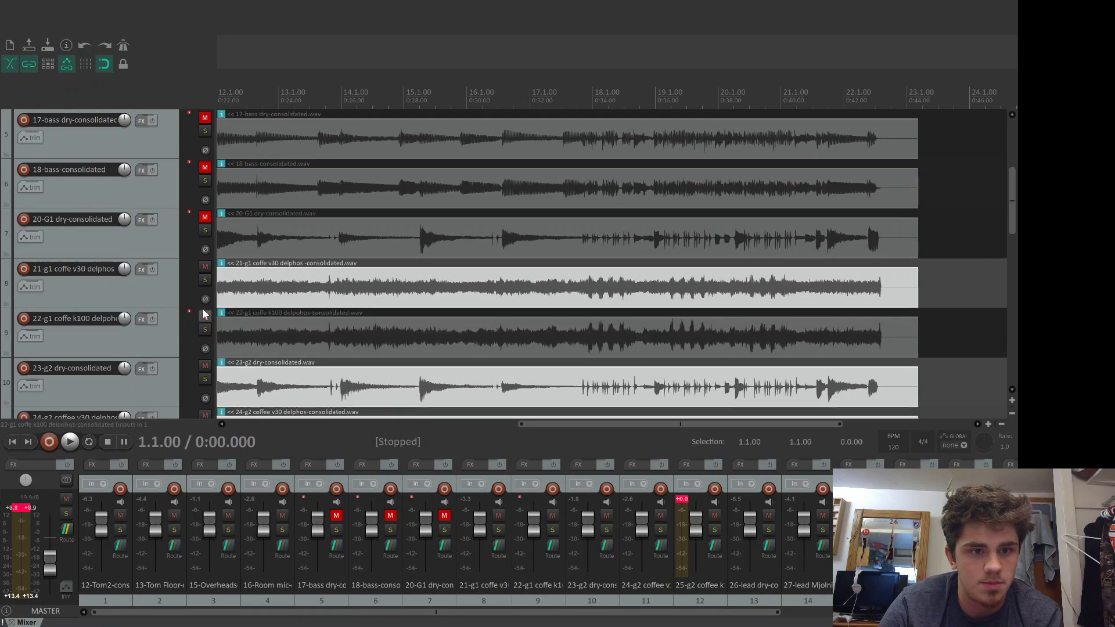
pyautogui.click(208, 266)
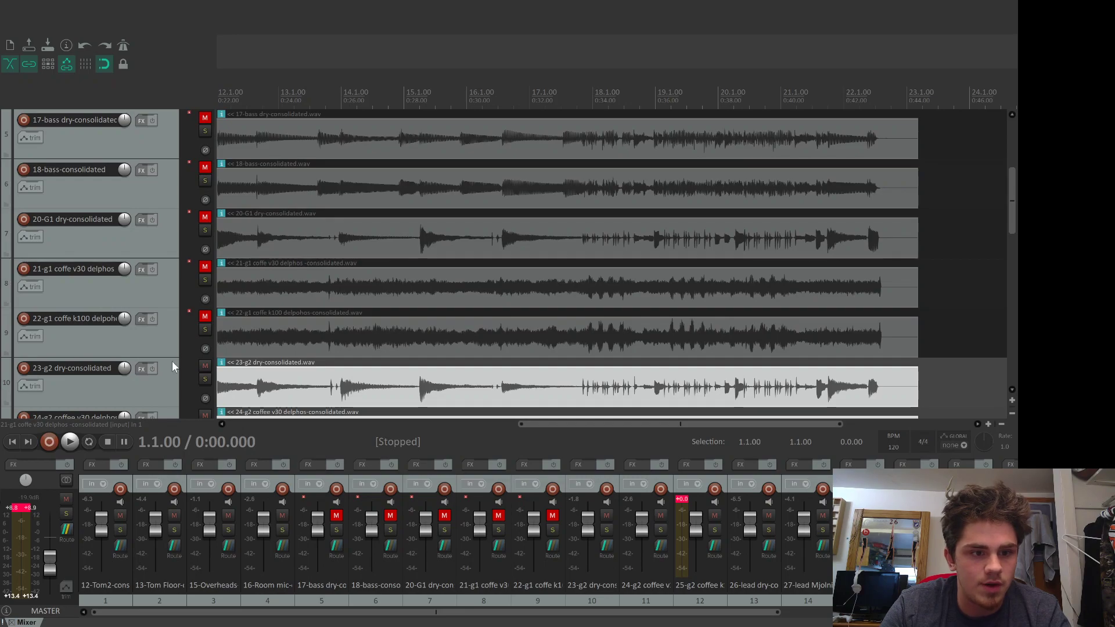
# Step: Mute the three g2 guitar tracks: 23-g2 dry, 24-g2 coffee v30 and 25-g2 coffee k100
pyautogui.hotkey('ctrl', 'alt', 'd')
pyautogui.scroll(-2, 172, 365)
pyautogui.hotkey('ctrl', 'z')
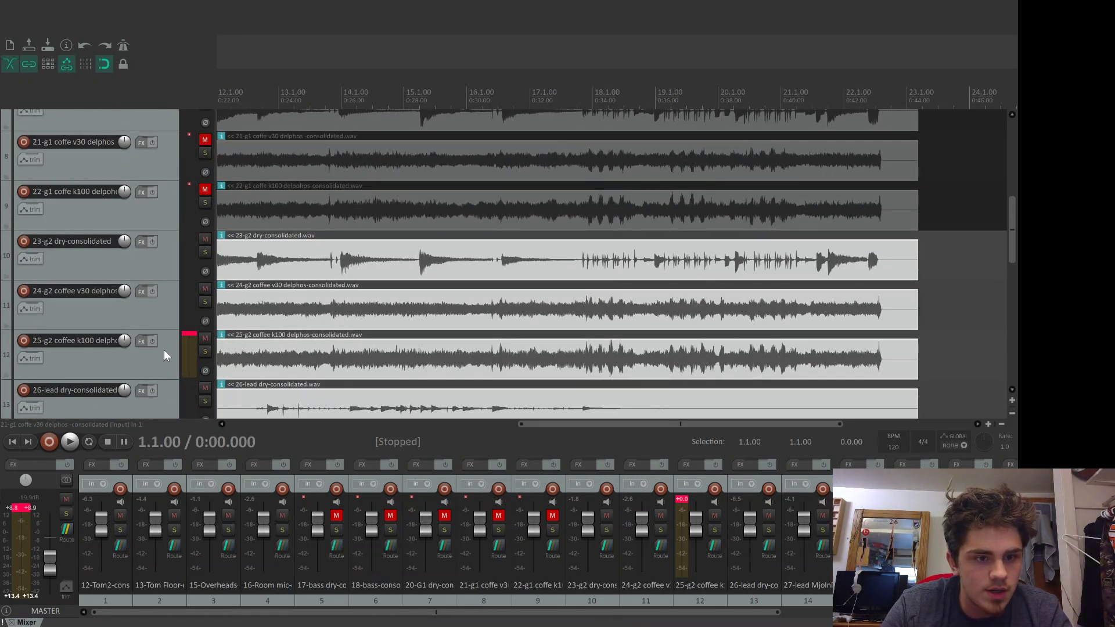
pyautogui.click(204, 238)
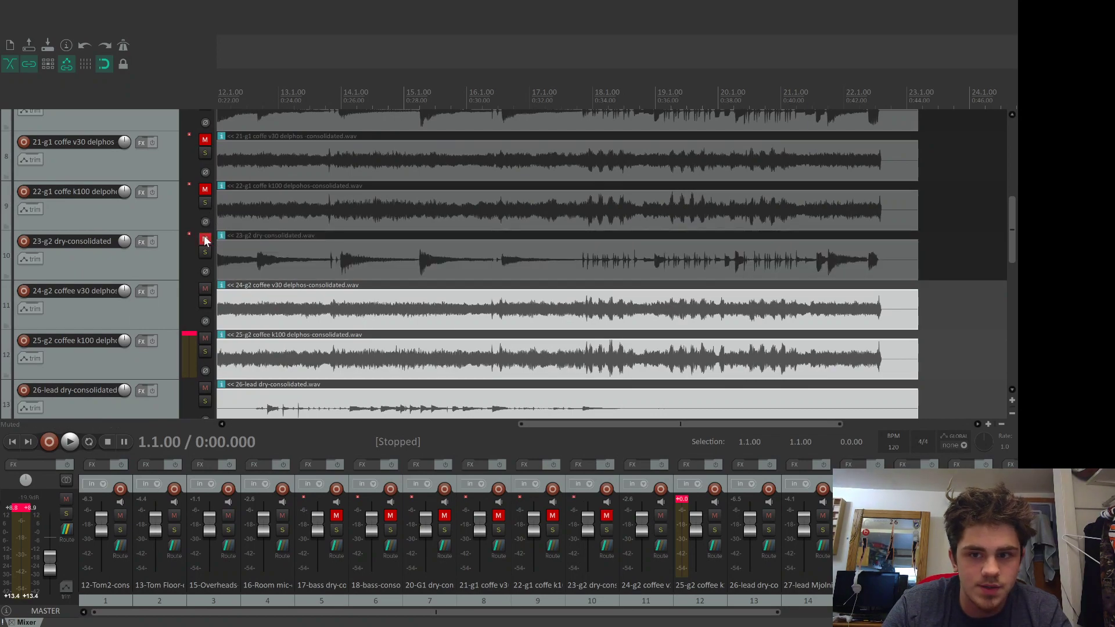
pyautogui.click(205, 287)
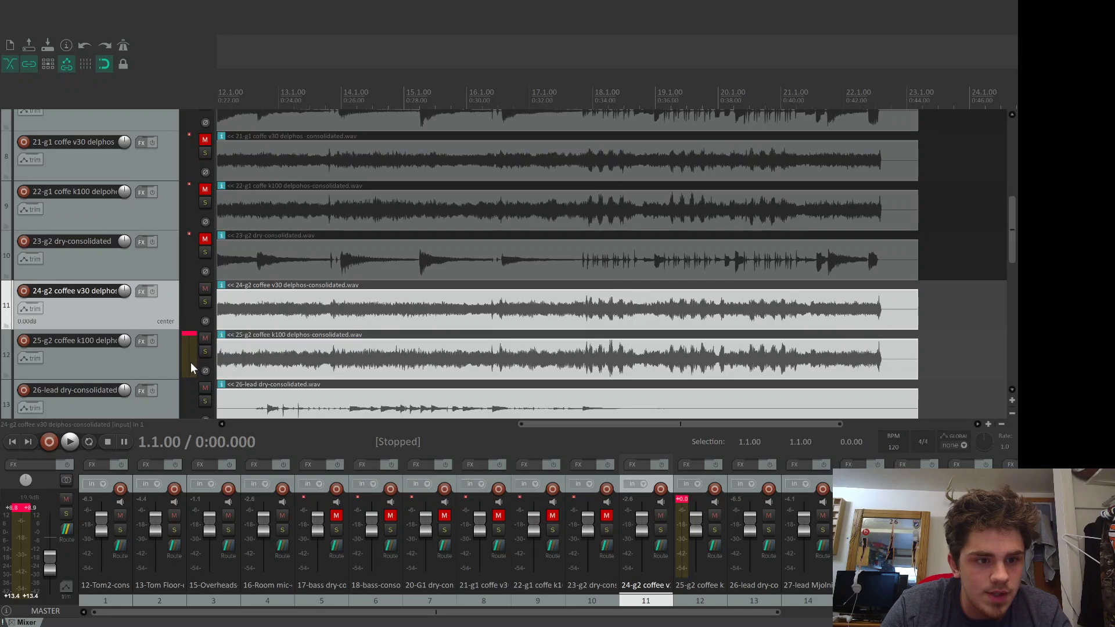
pyautogui.click(205, 338)
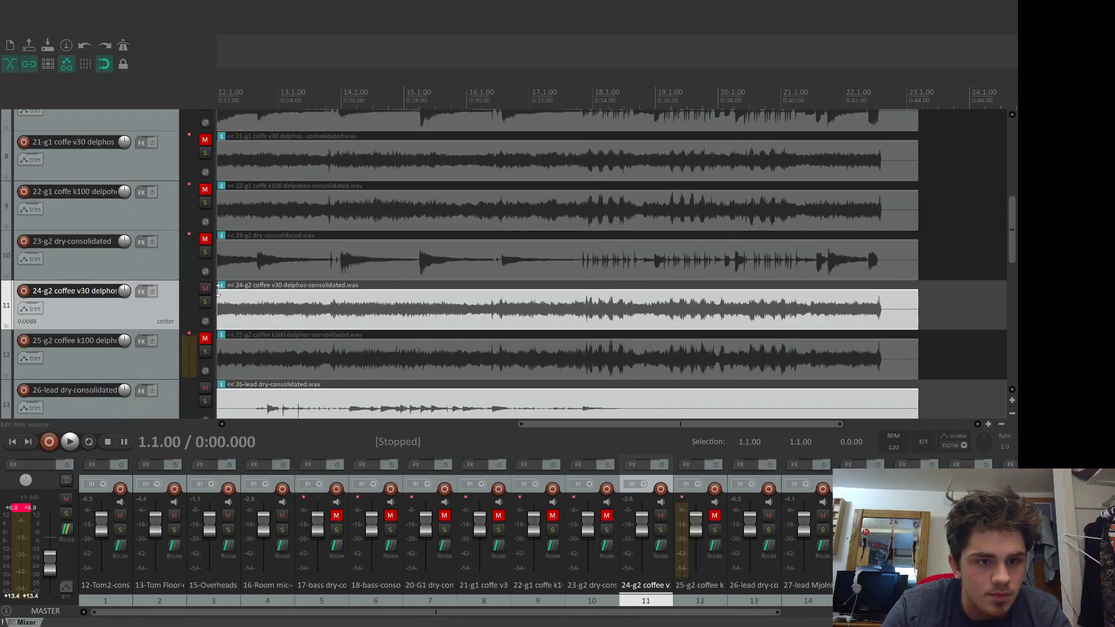
pyautogui.click(205, 289)
# Step: Mute the dry and Mjolnir lead tracks (26 and 27) and the dry and Mjolnir harmony tracks (28 and 29)
pyautogui.click(205, 387)
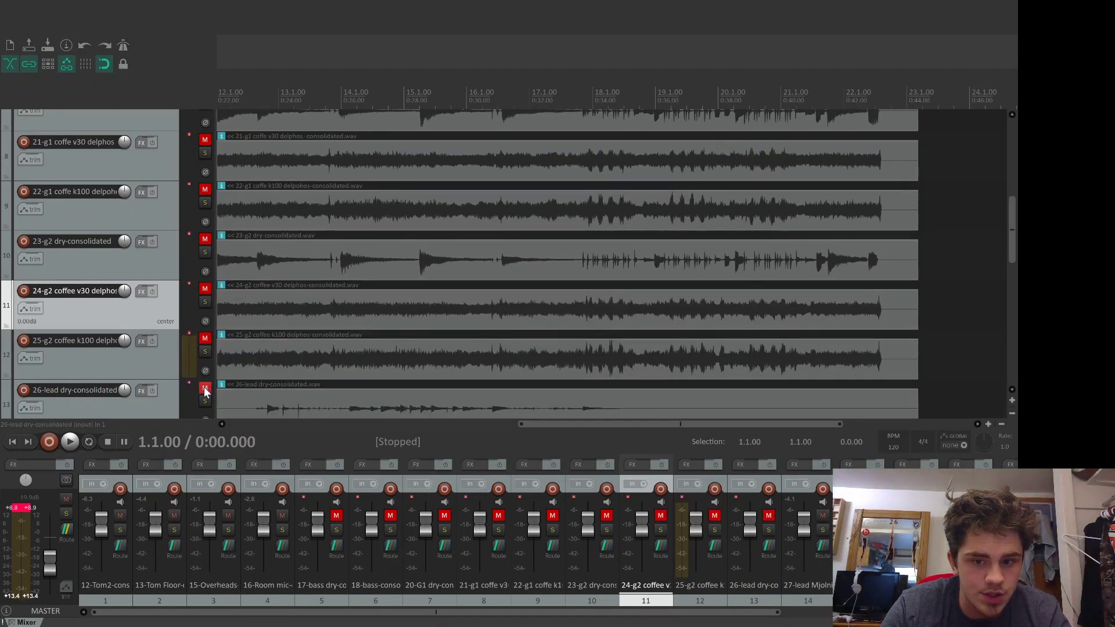
pyautogui.scroll(-3, 144, 376)
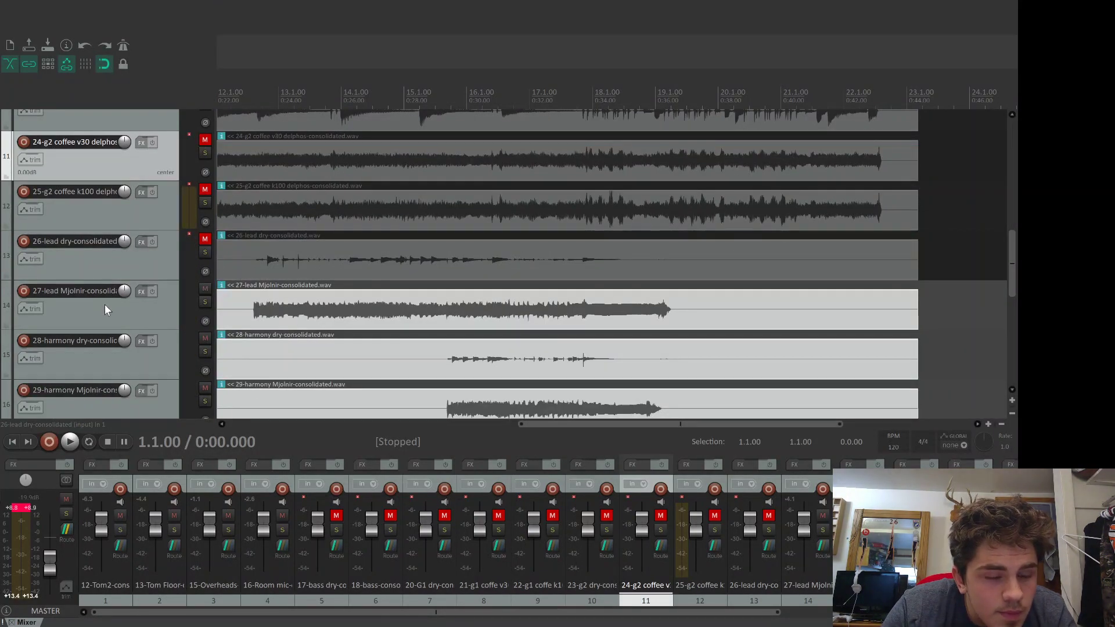
pyautogui.click(201, 289)
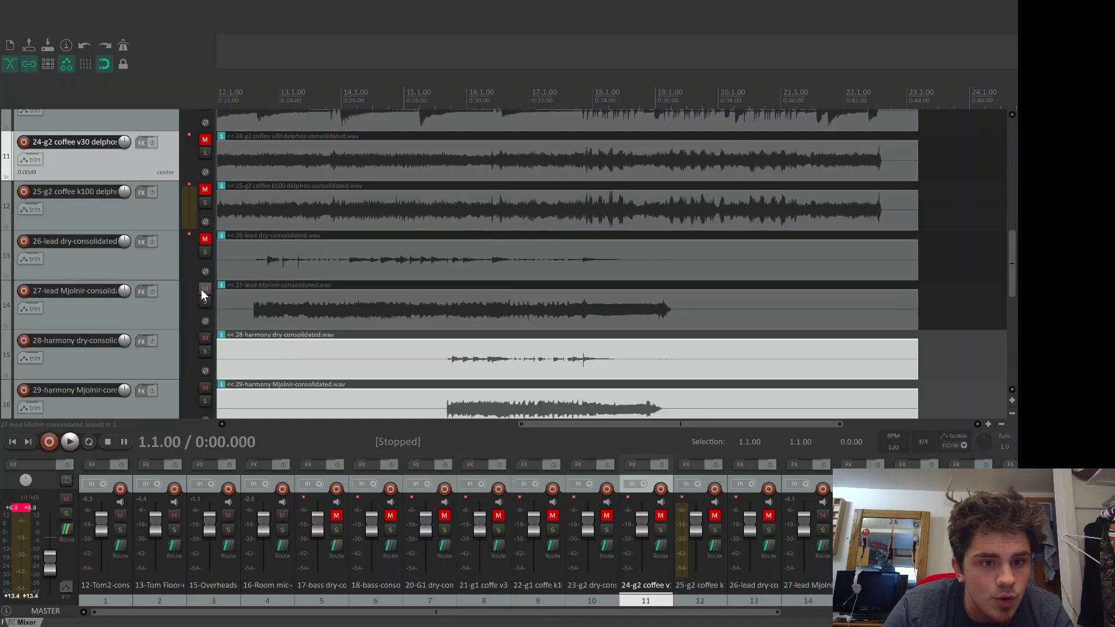
pyautogui.click(206, 340)
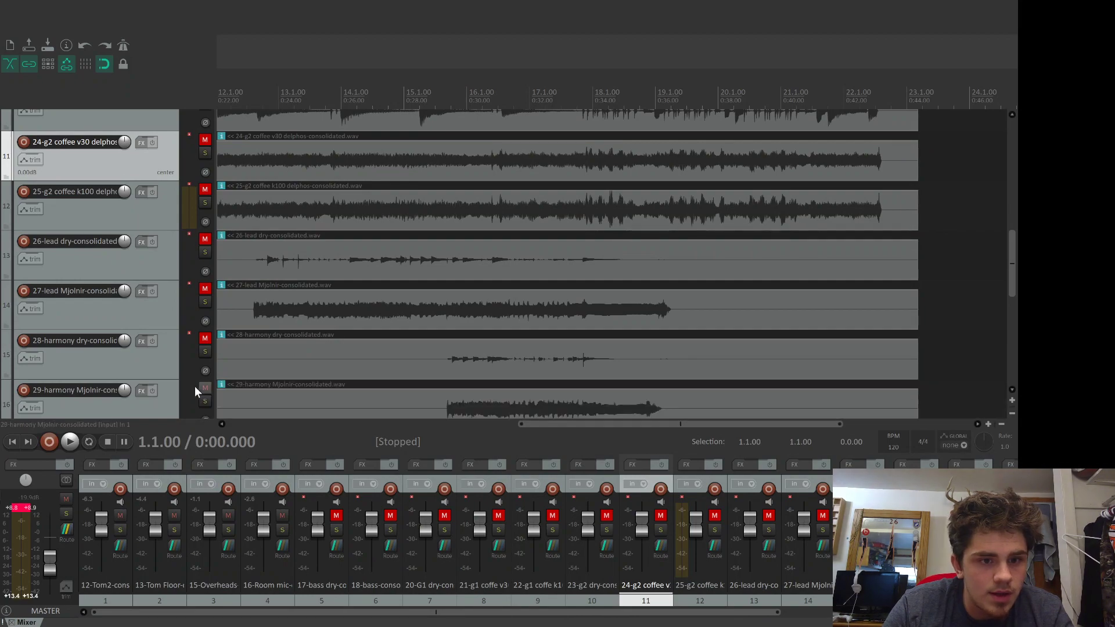
pyautogui.scroll(-3, 186, 360)
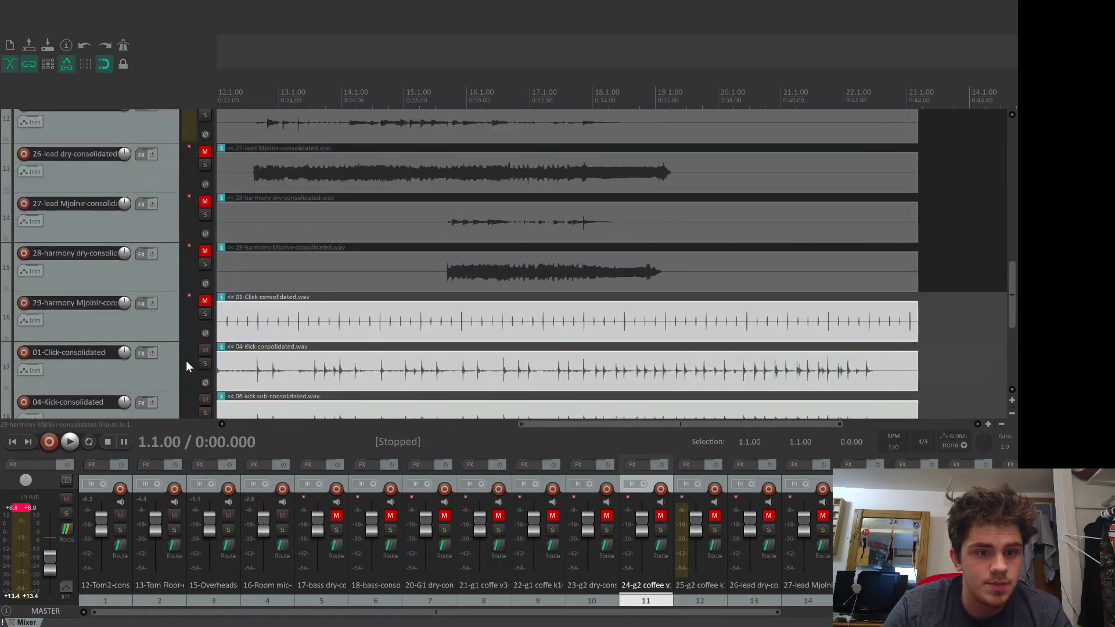
# Step: Mute the 01-Click track and play back the remaining drum tracks on their own
pyautogui.click(204, 301)
pyautogui.click(205, 300)
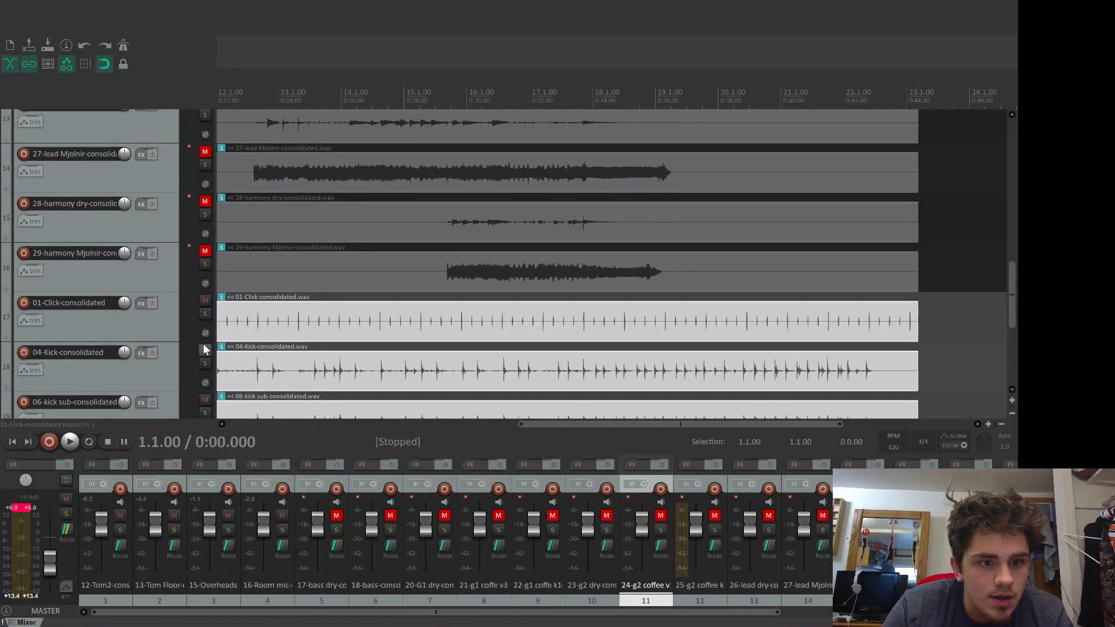
pyautogui.scroll(-1, 195, 359)
pyautogui.scroll(-2, 197, 360)
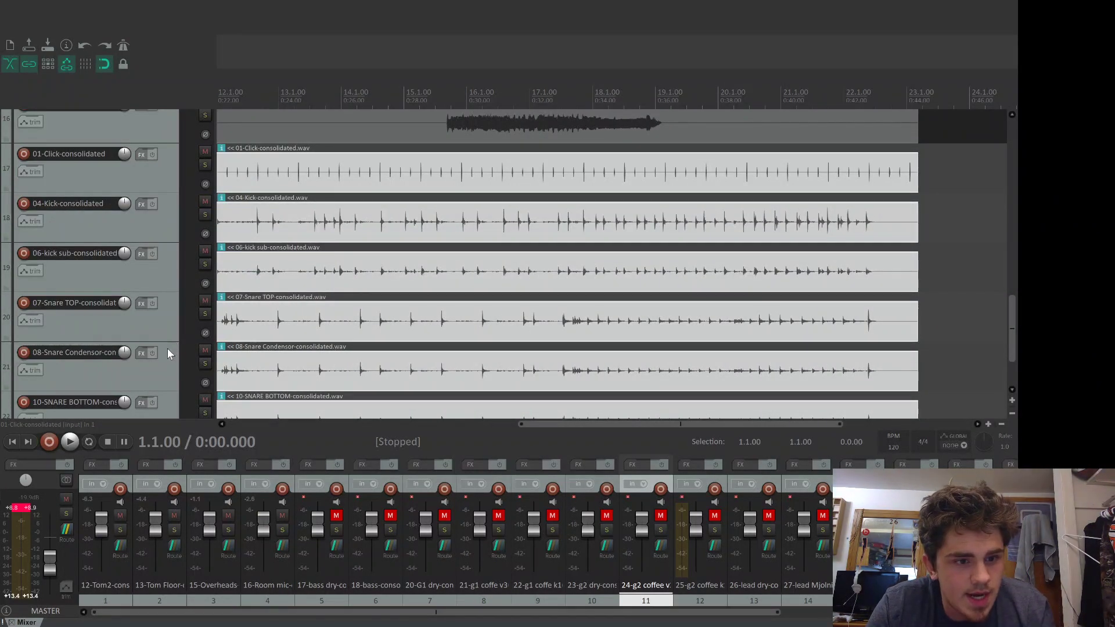
pyautogui.scroll(-2, 177, 356)
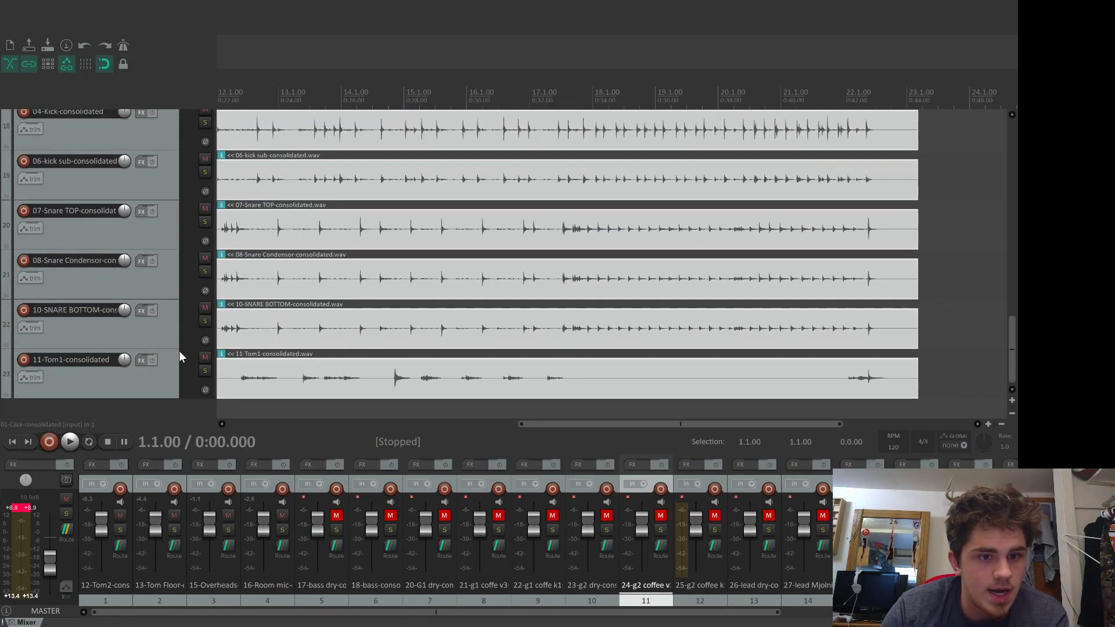
pyautogui.scroll(1, 177, 342)
pyautogui.scroll(1, 178, 342)
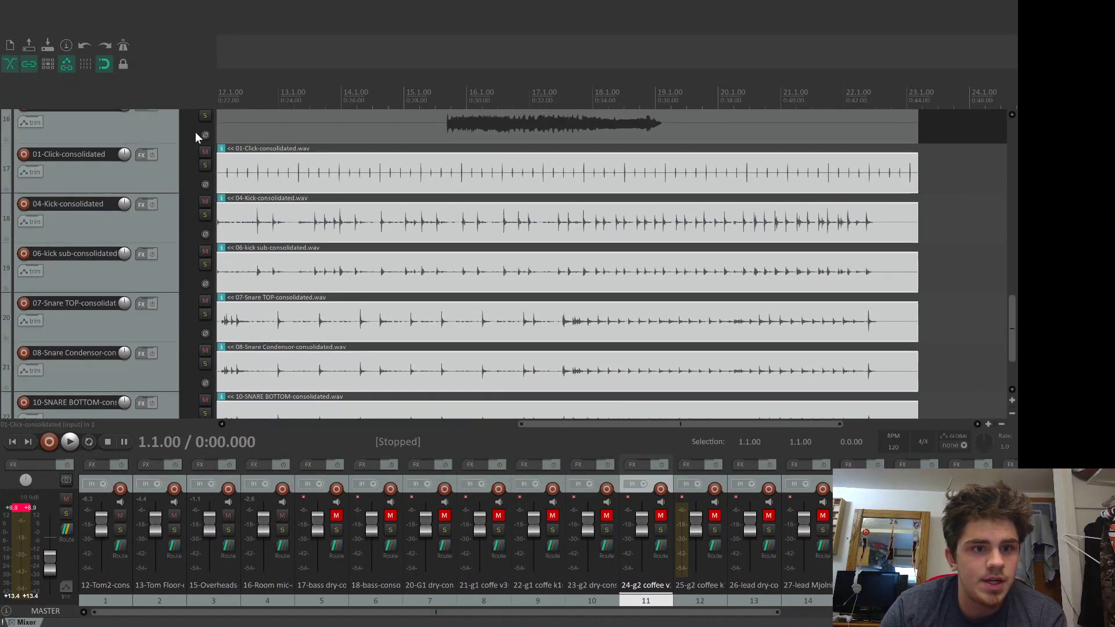
pyautogui.click(205, 151)
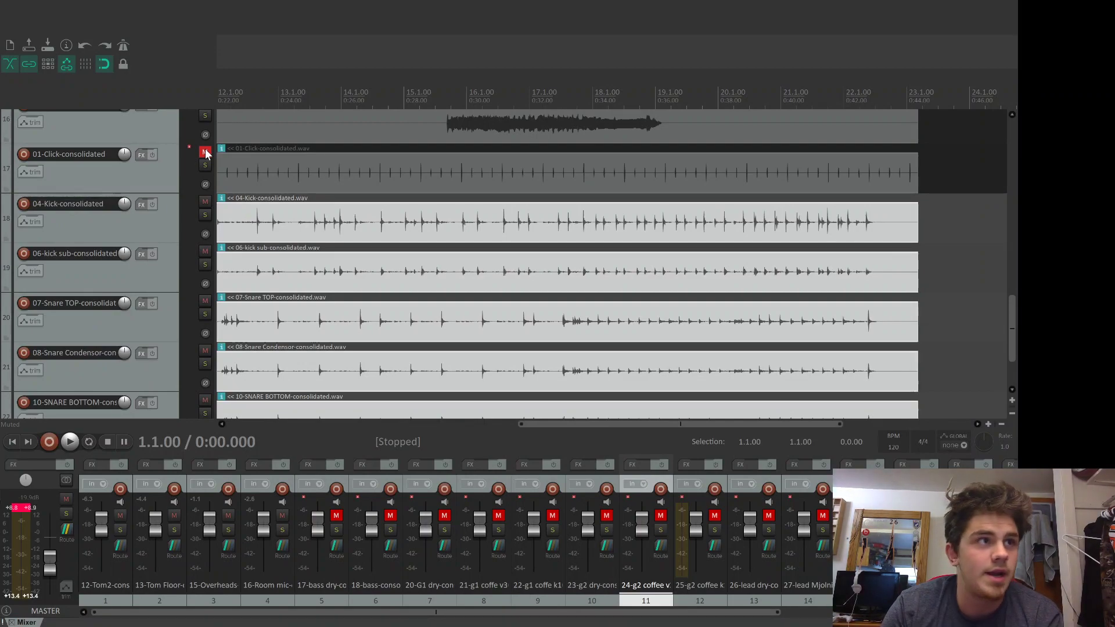
pyautogui.press('space')
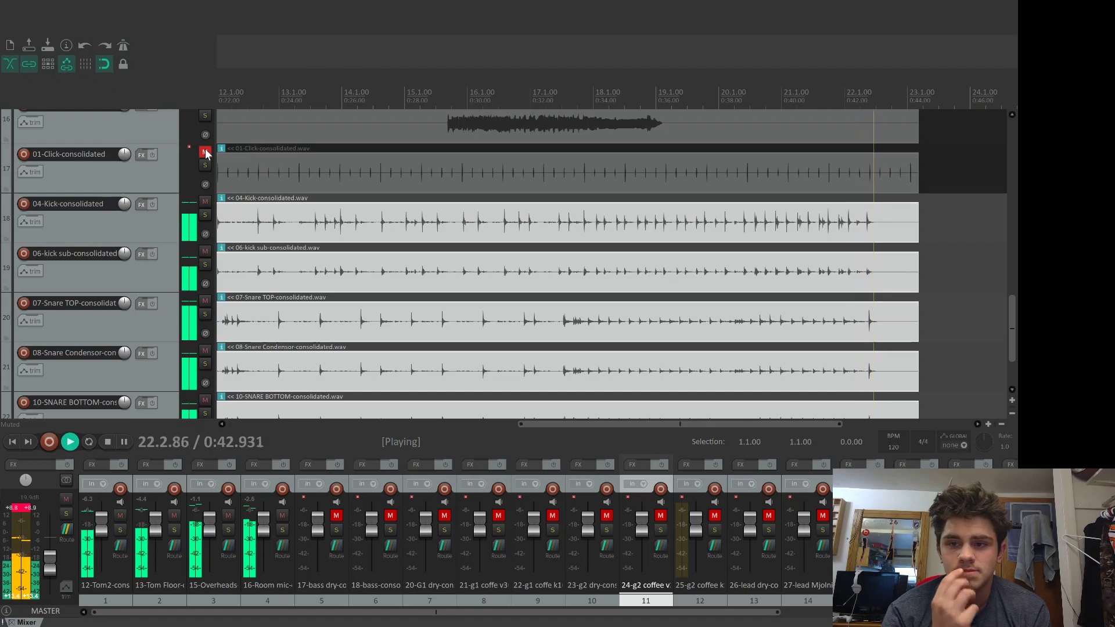
pyautogui.press('space')
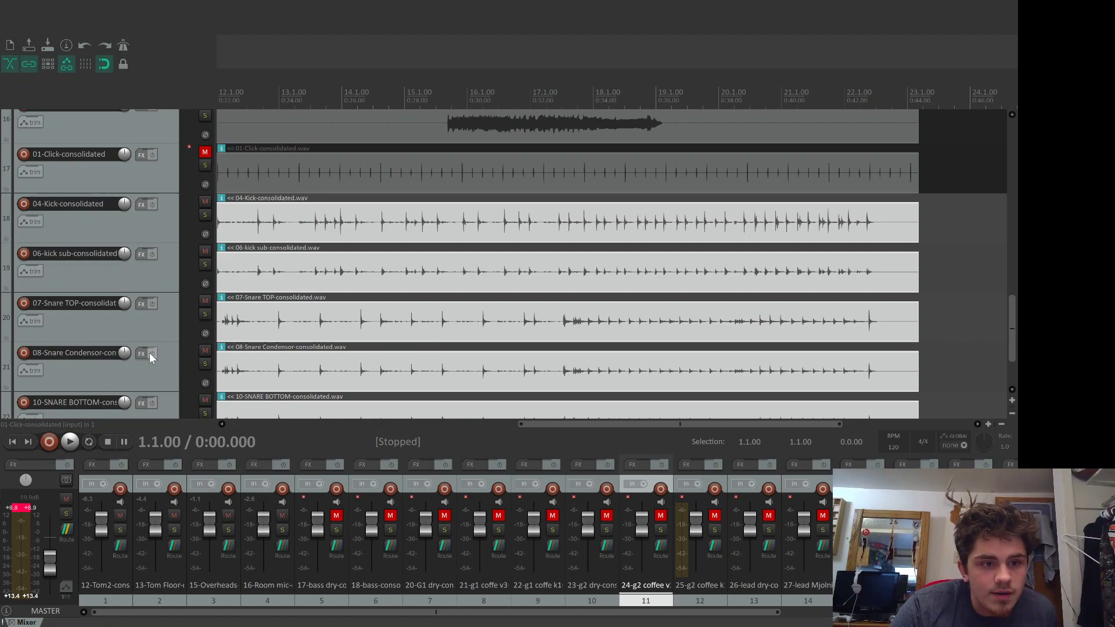
pyautogui.scroll(-3, 65, 386)
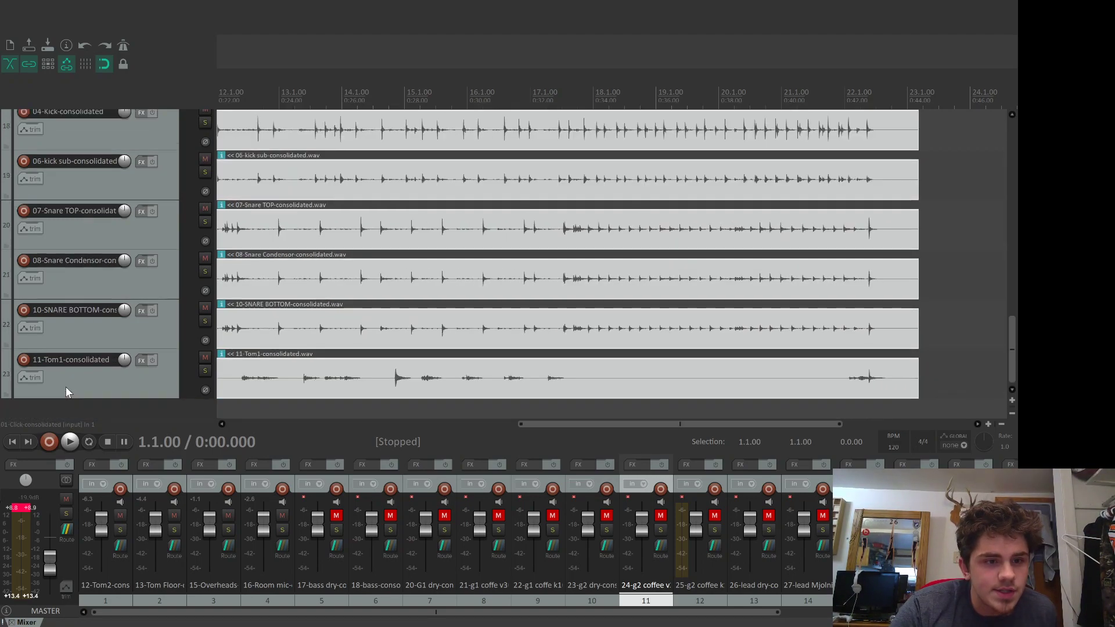
pyautogui.click(206, 357)
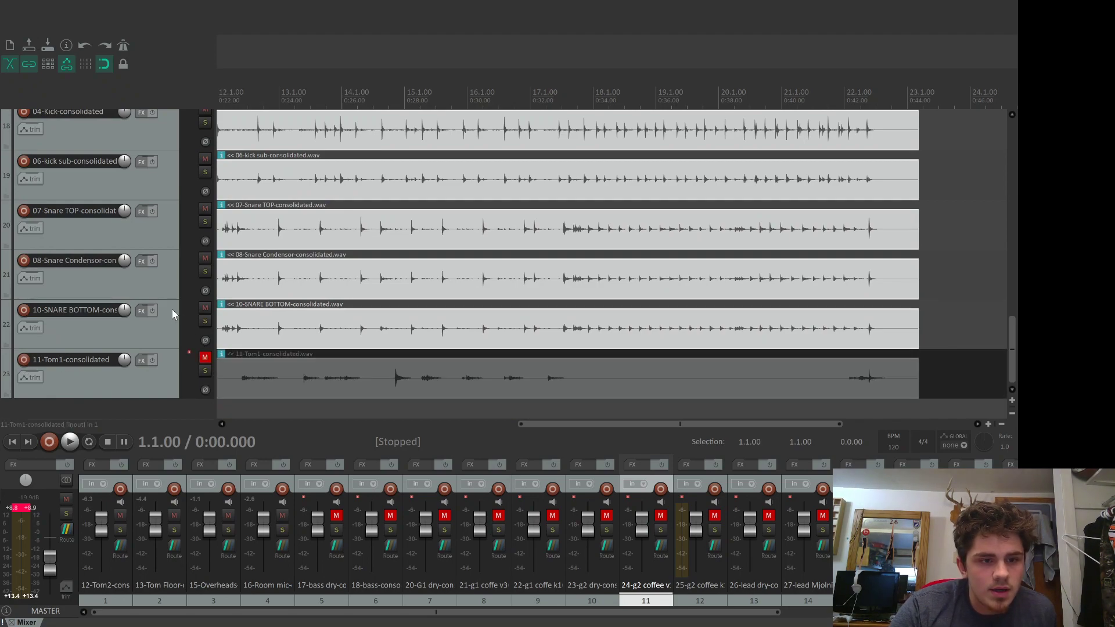
pyautogui.scroll(1, 172, 308)
pyautogui.scroll(-1, 172, 314)
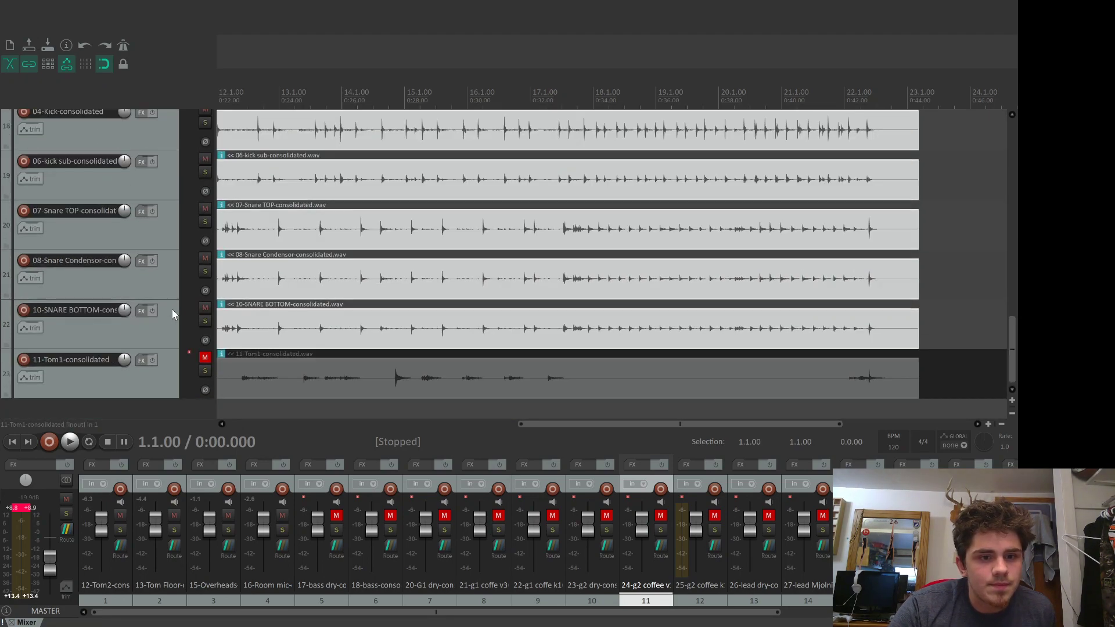
pyautogui.click(206, 356)
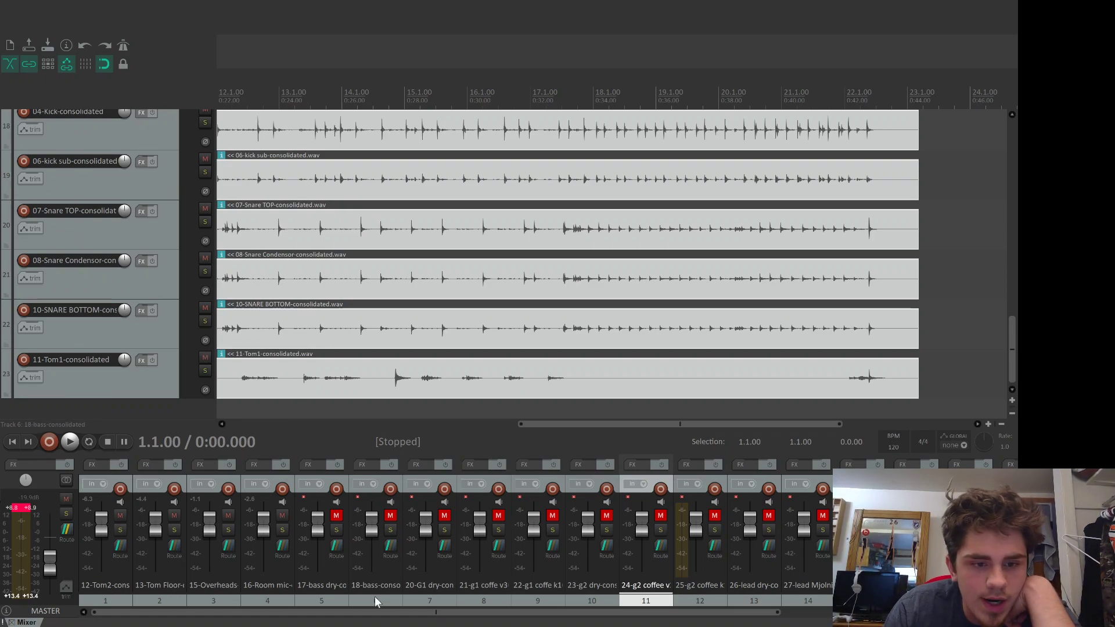
# Step: Add a new track below 11-Tom1-consolidated and name it Drum Bus
pyautogui.moveTo(530, 613); pyautogui.dragTo(302, 532)
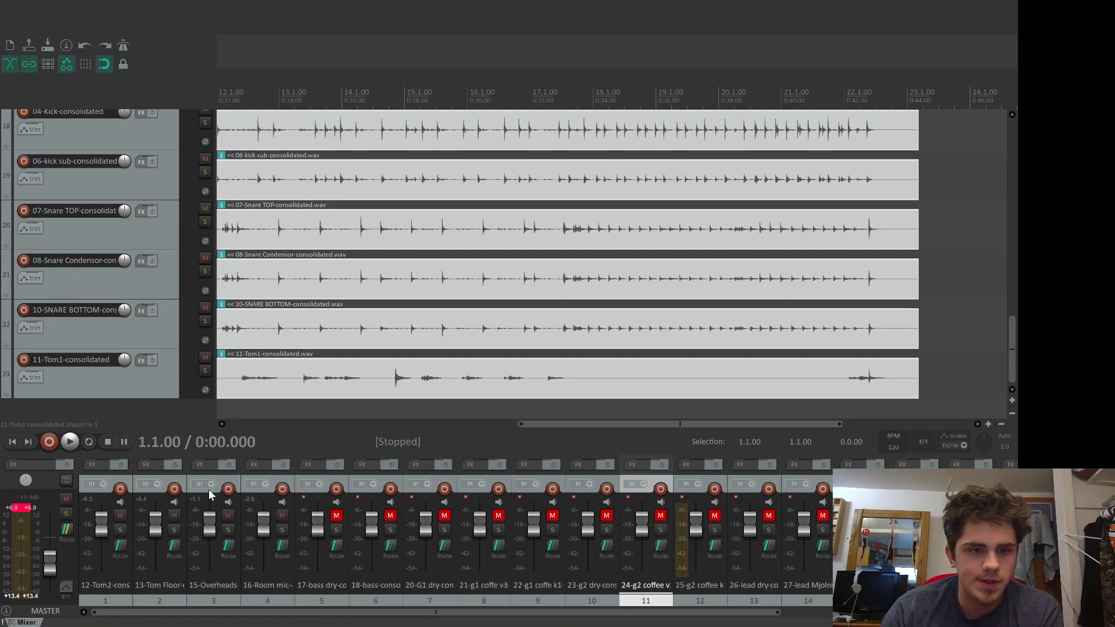
pyautogui.doubleClick(74, 413)
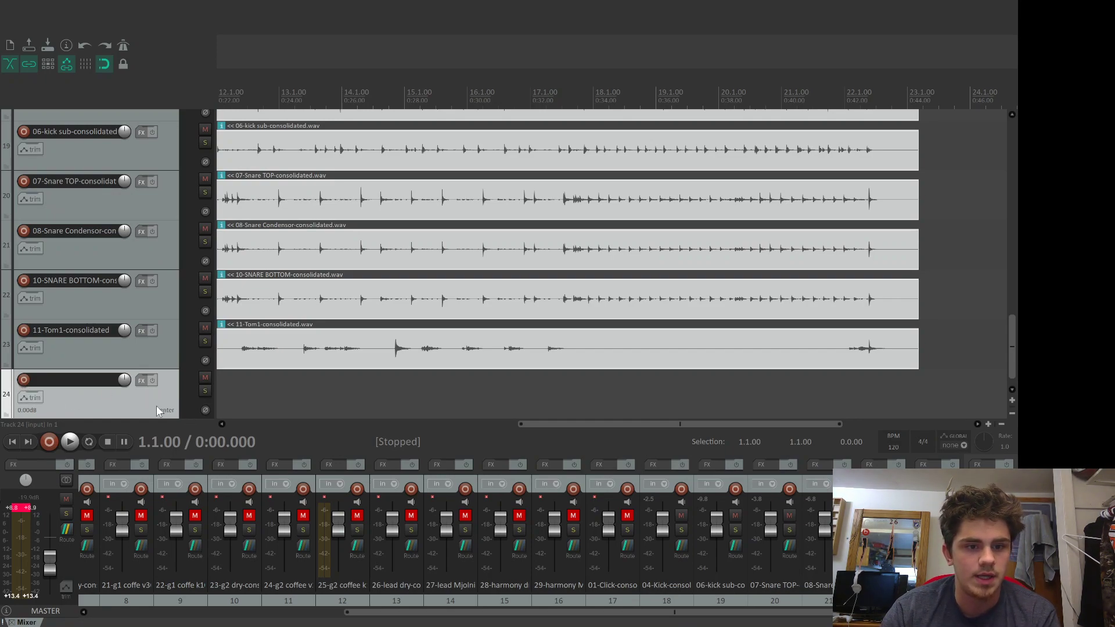
pyautogui.doubleClick(51, 377)
pyautogui.write('Drum Bus')
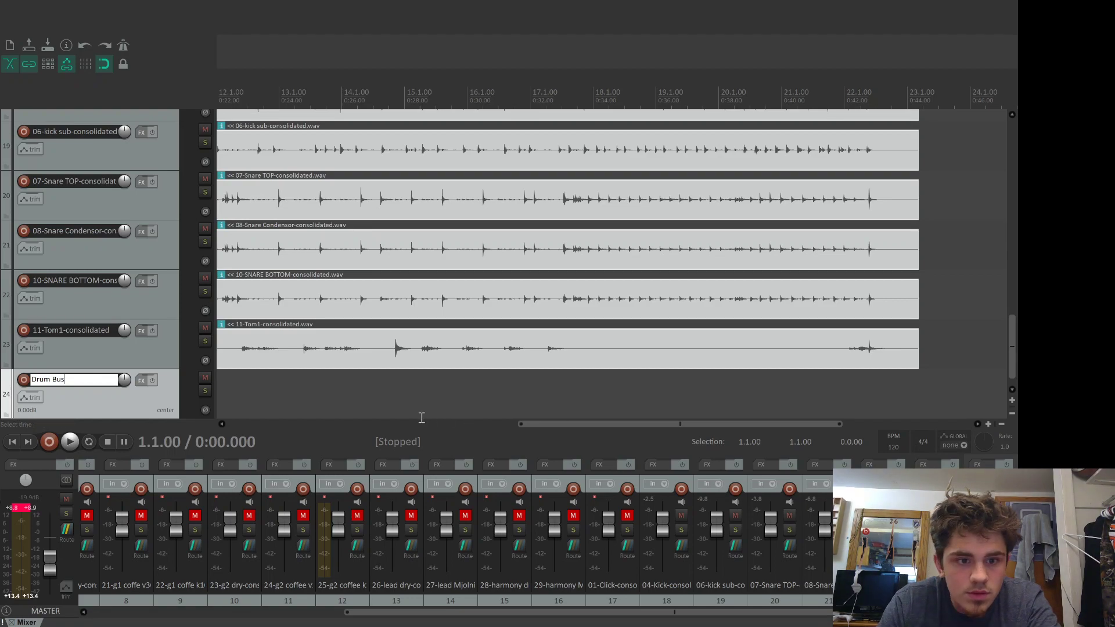
pyautogui.click(394, 405)
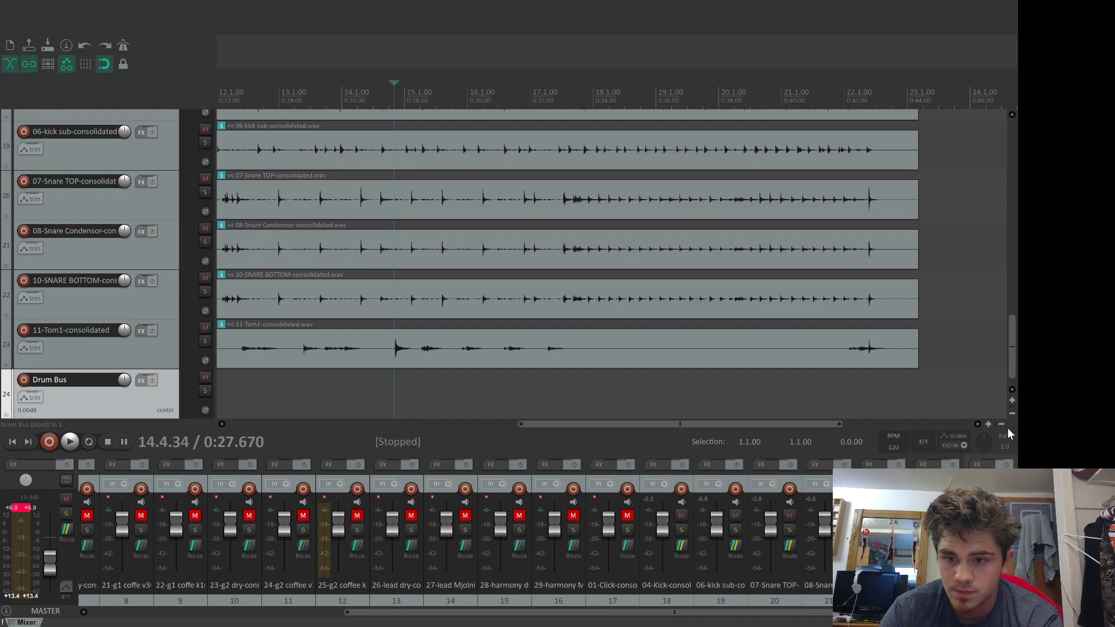
# Step: Play back the drum tracks through the Drum Bus from around bar 14, and again from the start of the song
pyautogui.click(840, 585)
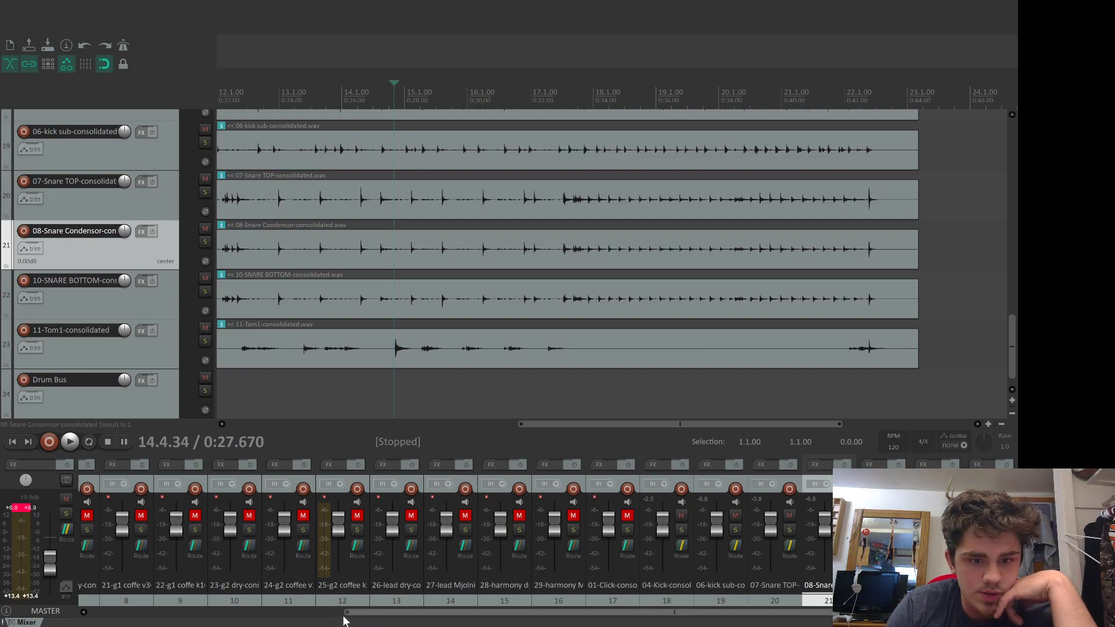
pyautogui.moveTo(357, 614); pyautogui.dragTo(61, 571)
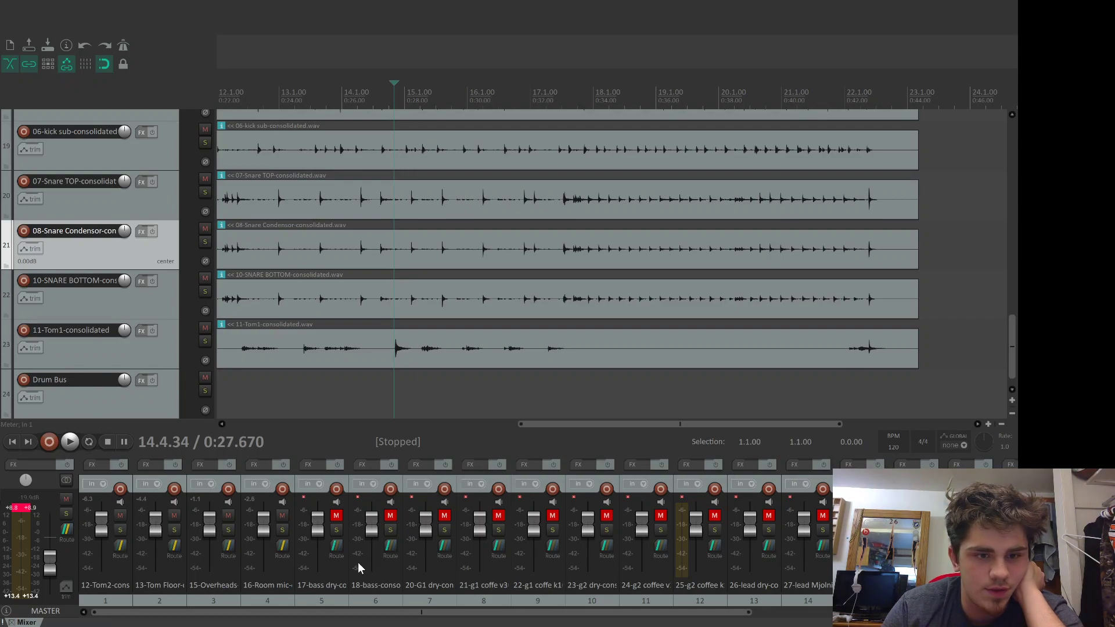
pyautogui.moveTo(579, 423); pyautogui.dragTo(260, 397)
pyautogui.press('space')
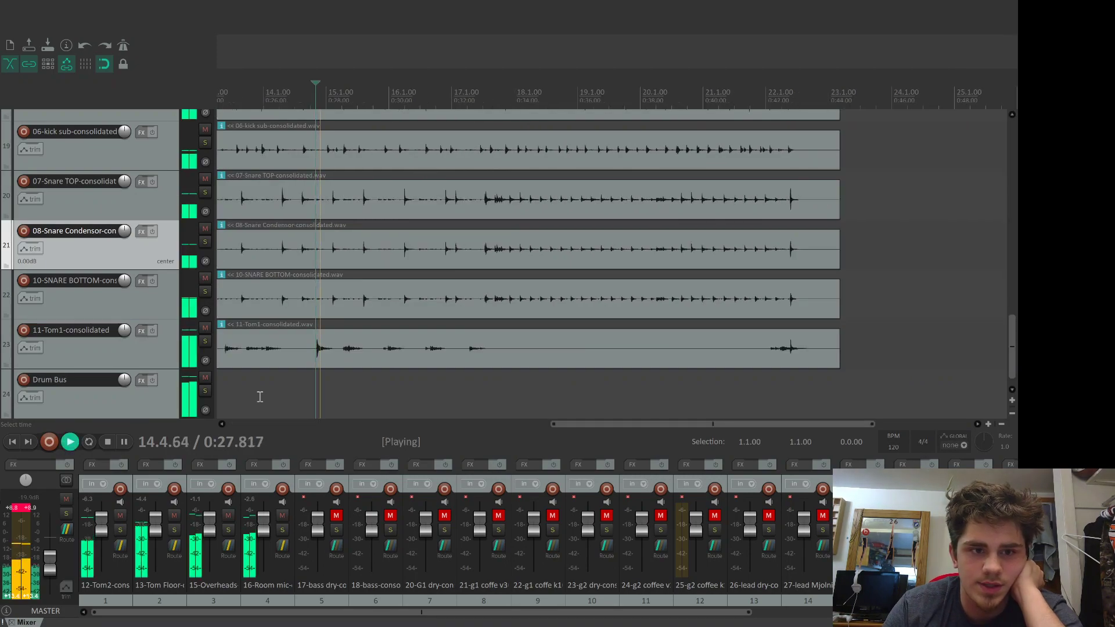
pyautogui.press('space')
pyautogui.click(232, 424)
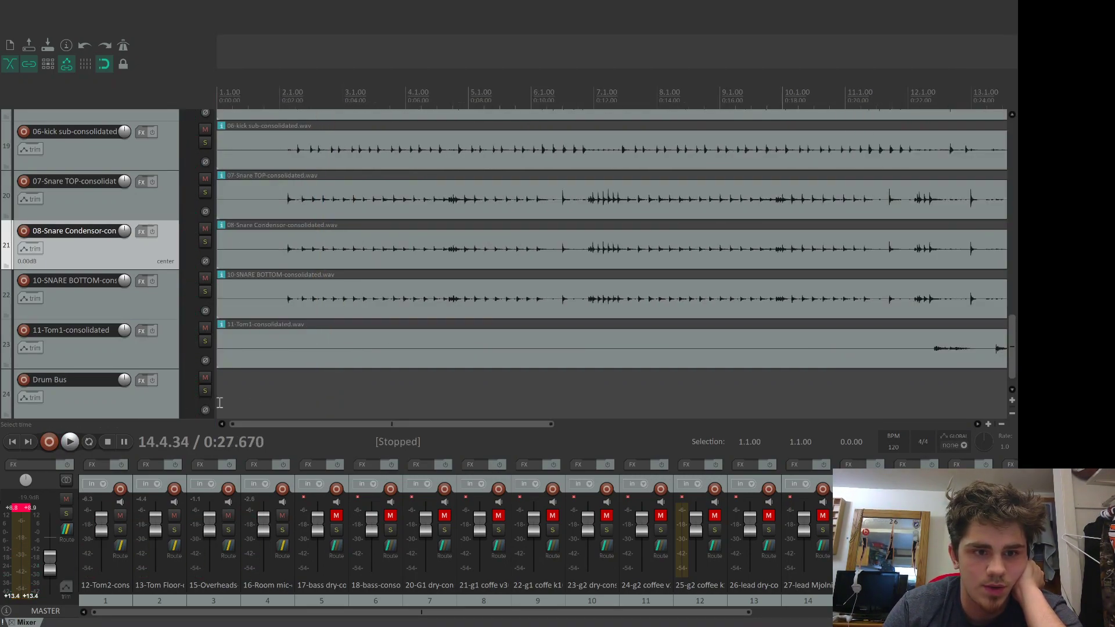
pyautogui.click(220, 403)
pyautogui.press('space')
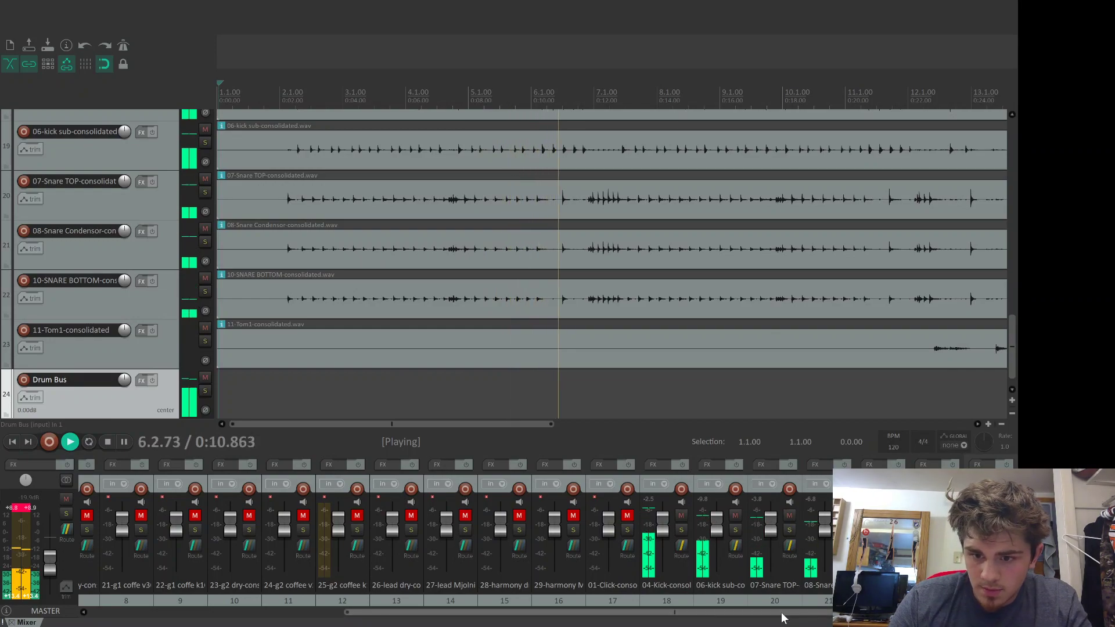
# Step: Mute the 11-Tom1, 12-Tom2, 13-Tom Floor, 15-Overheads and 16-Room mic tracks
pyautogui.moveTo(779, 610); pyautogui.dragTo(505, 617)
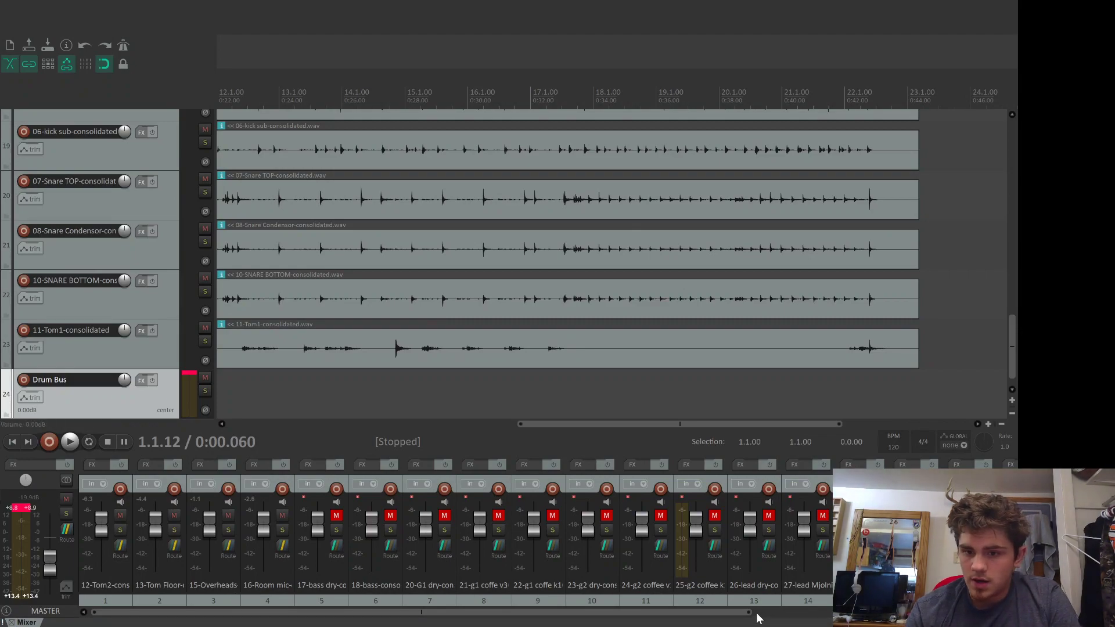
pyautogui.moveTo(755, 612); pyautogui.dragTo(1003, 613)
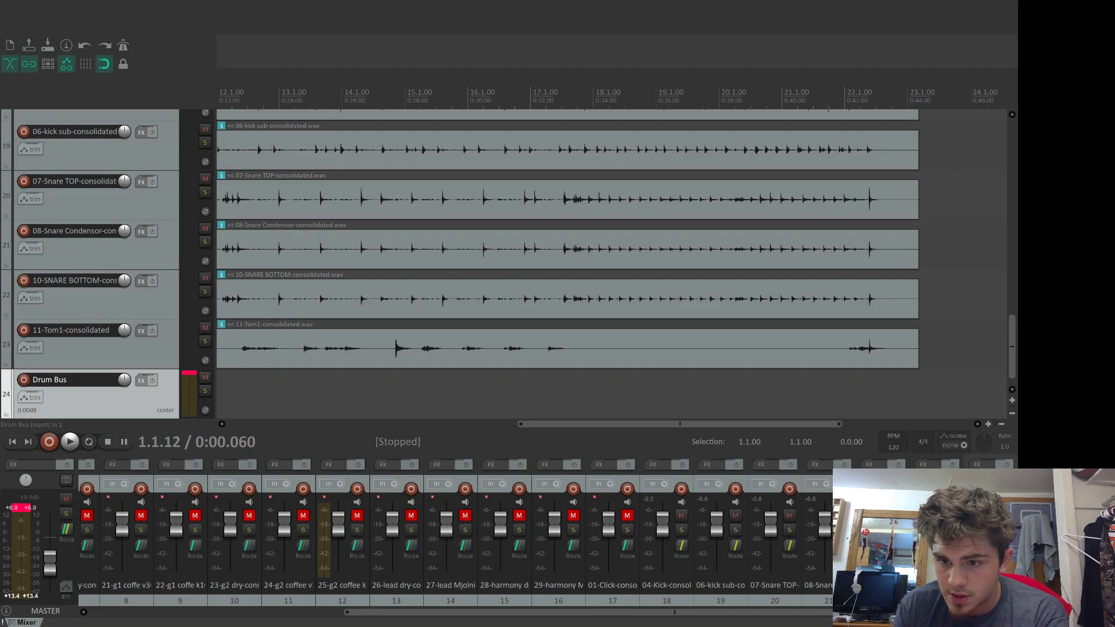
pyautogui.click(205, 328)
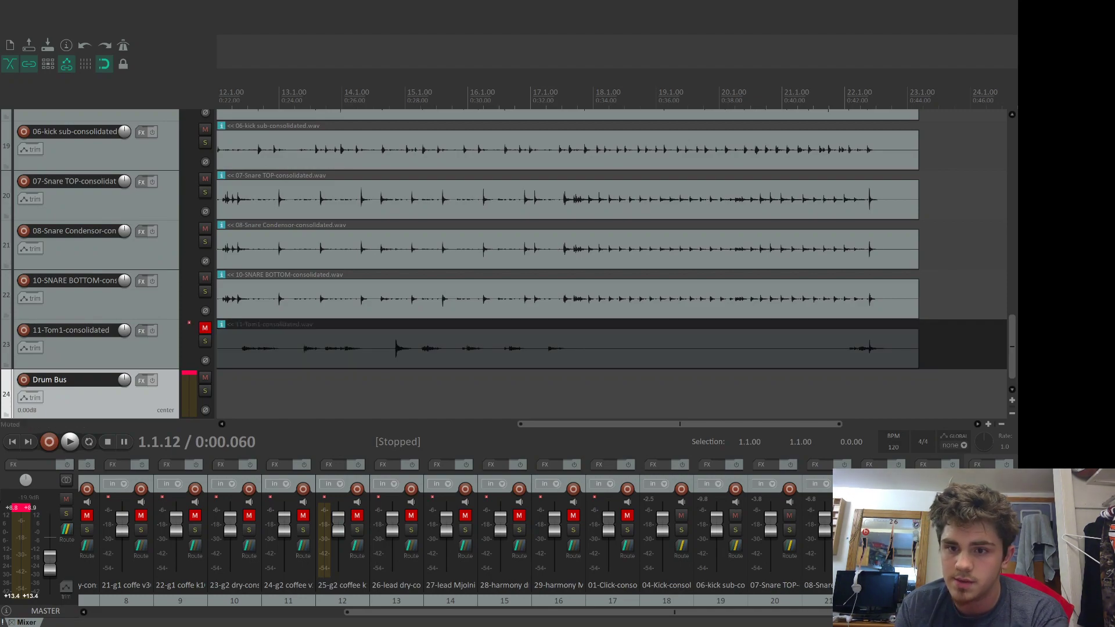
pyautogui.hscroll(-7, 497, 505)
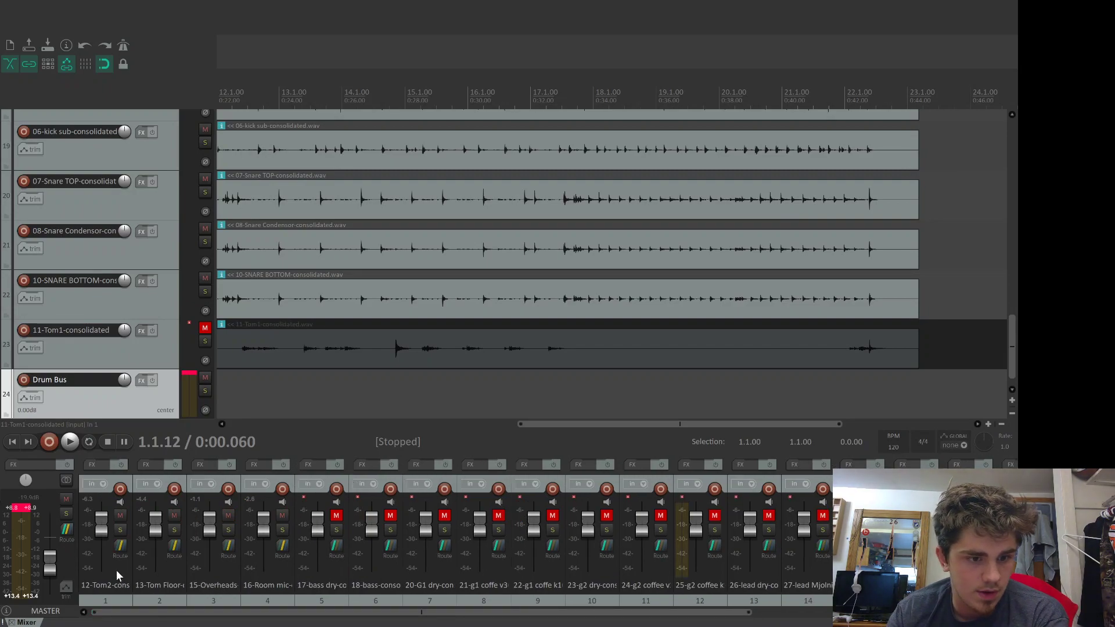
pyautogui.click(120, 517)
pyautogui.click(174, 516)
pyautogui.click(229, 517)
pyautogui.click(283, 517)
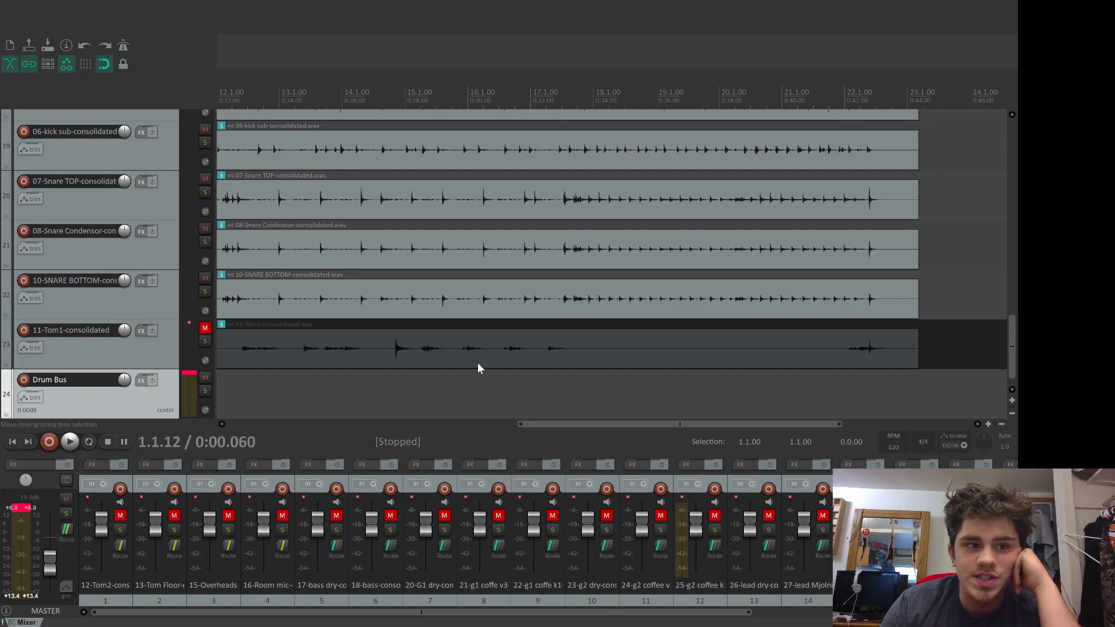
# Step: Play back the kick and snare tracks from the beginning and raise the master level to about -3.65 dB
pyautogui.press('Home')
pyautogui.press('space')
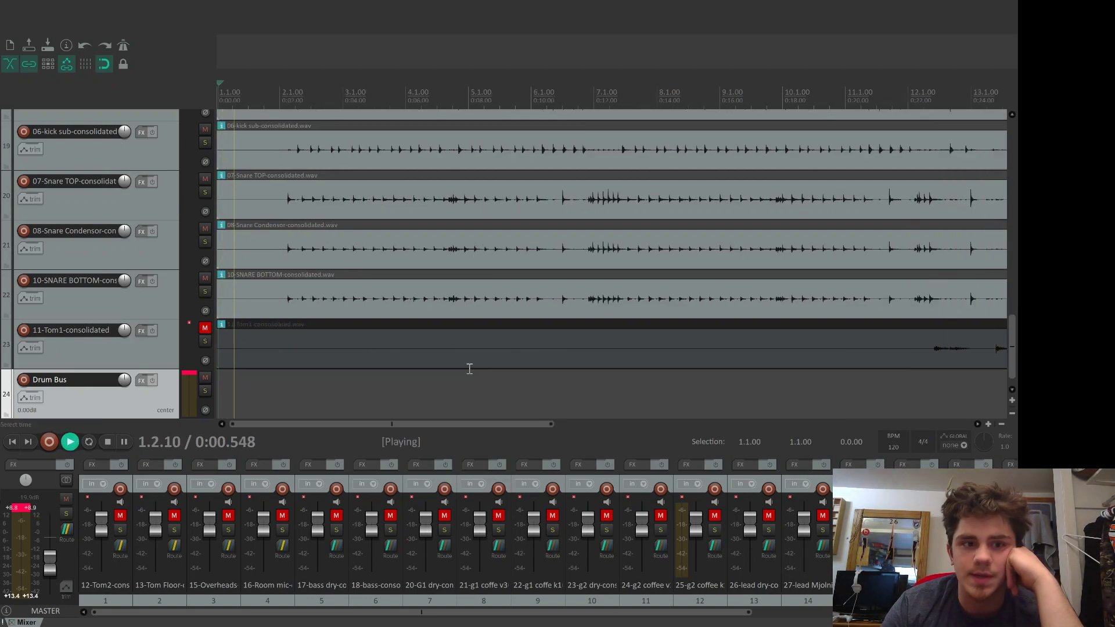
pyautogui.click(278, 92)
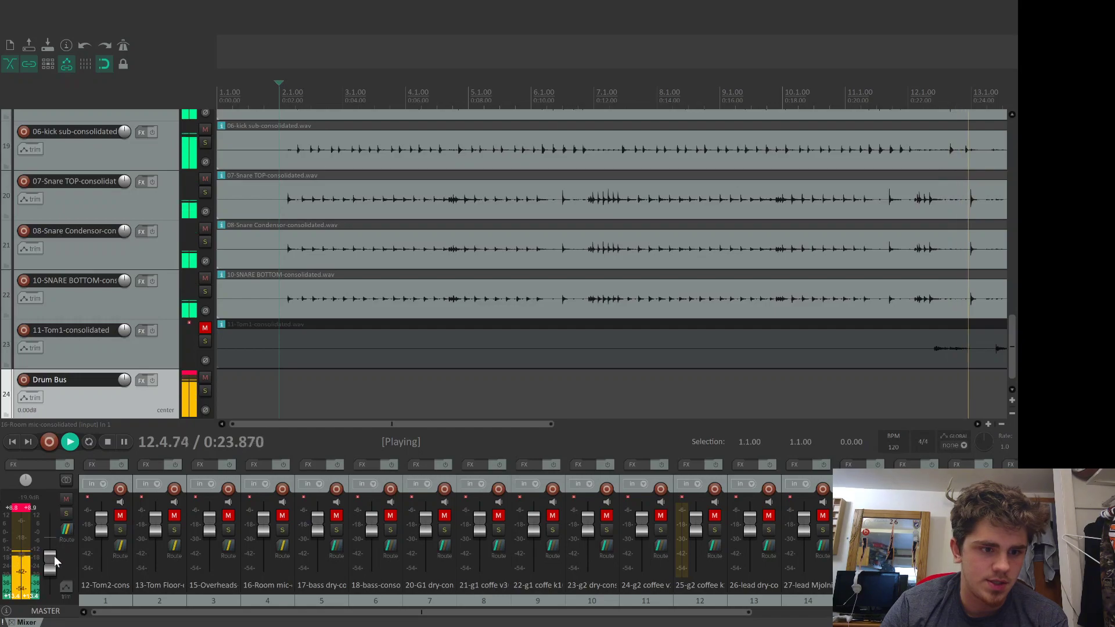
pyautogui.moveTo(51, 555); pyautogui.dragTo(51, 540)
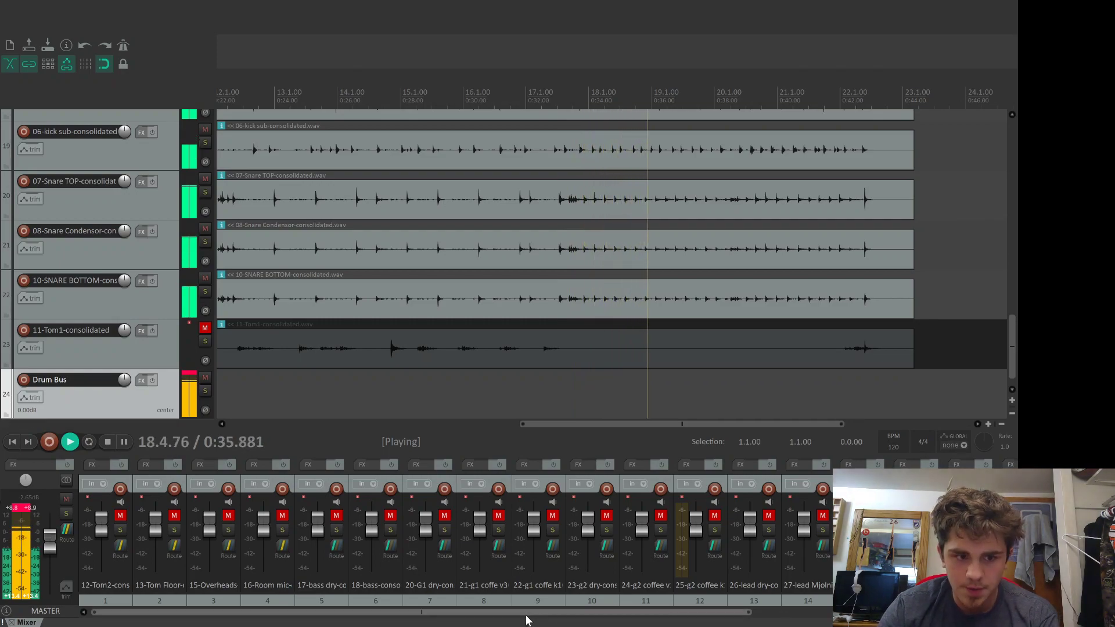
# Step: Compare the kick tracks during playback by lowering 06-kick sub fully, restoring it and lowering 04-Kick instead
pyautogui.hscroll(1, 581, 610)
pyautogui.moveTo(582, 610); pyautogui.dragTo(833, 611)
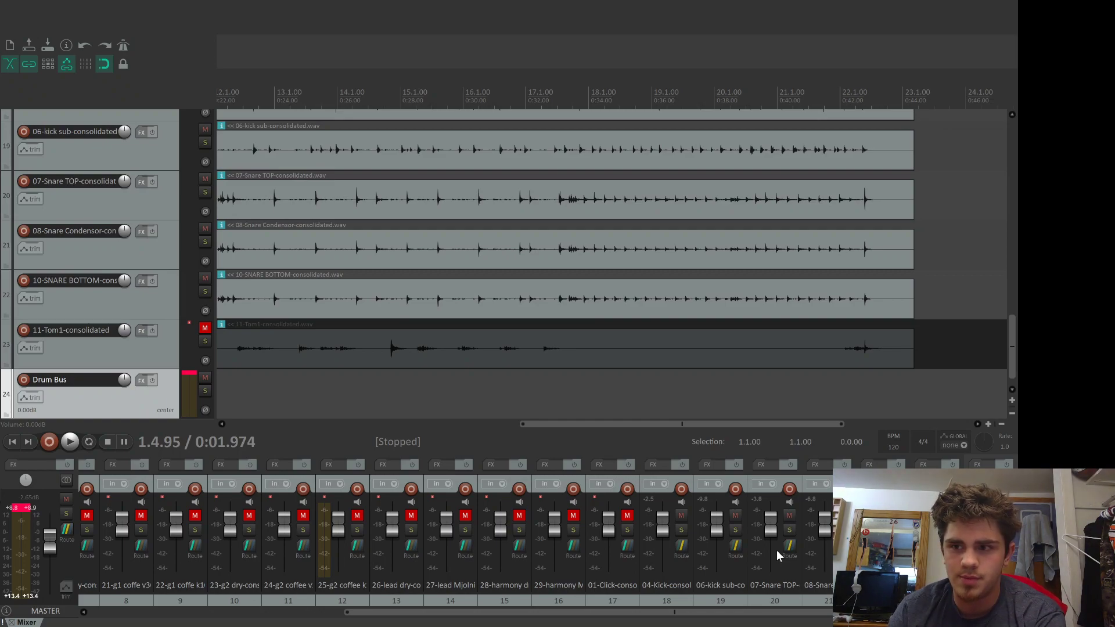
pyautogui.press('space')
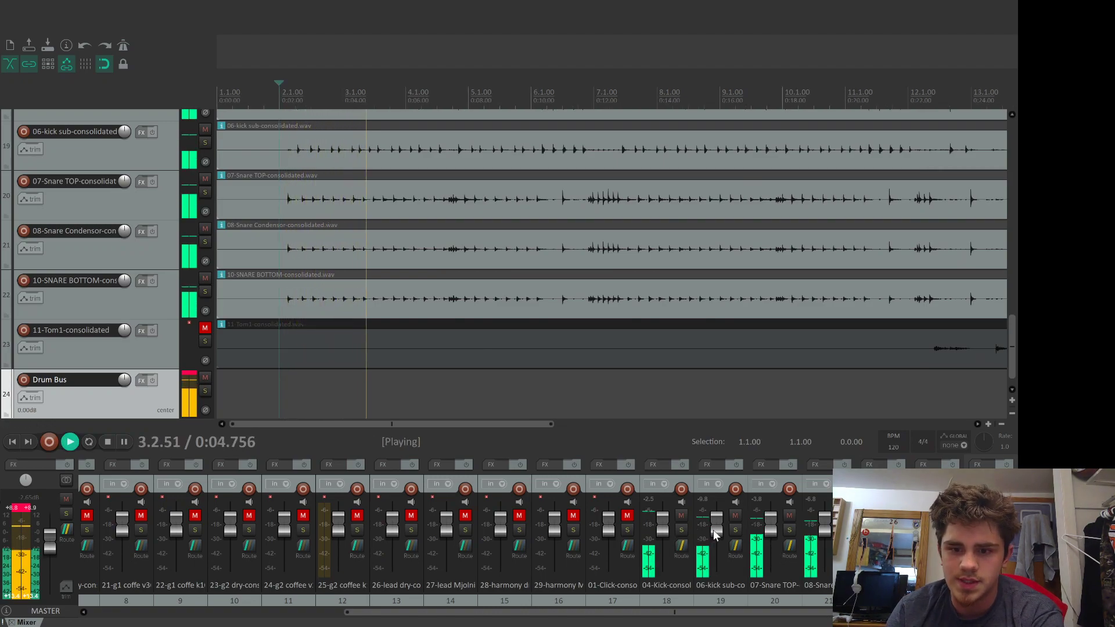
pyautogui.moveTo(720, 525); pyautogui.dragTo(721, 587)
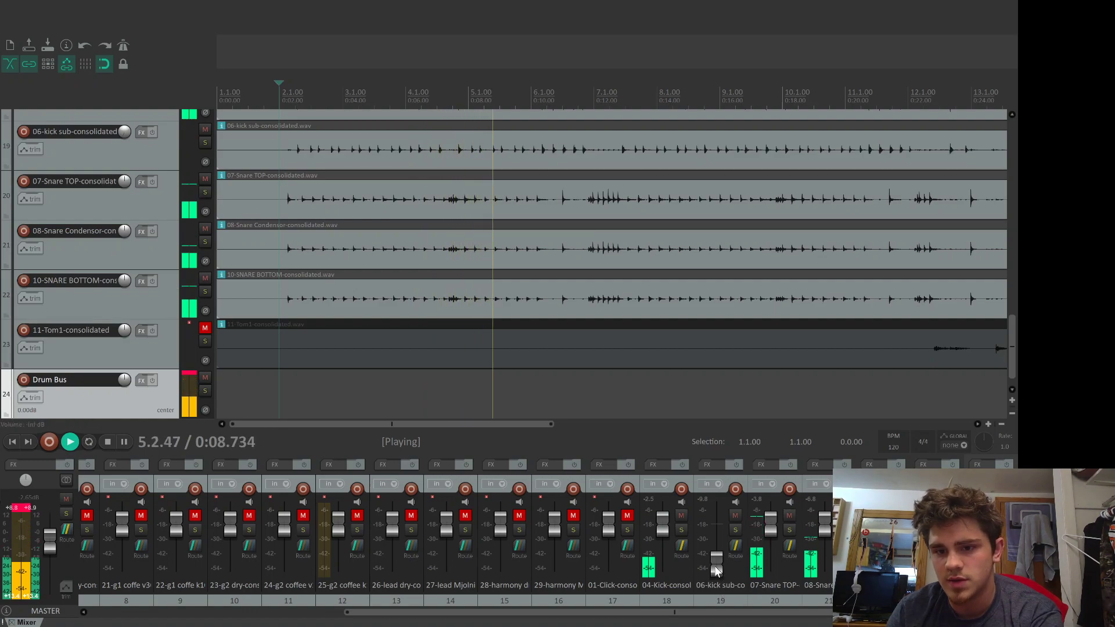
pyautogui.moveTo(714, 566); pyautogui.dragTo(666, 564)
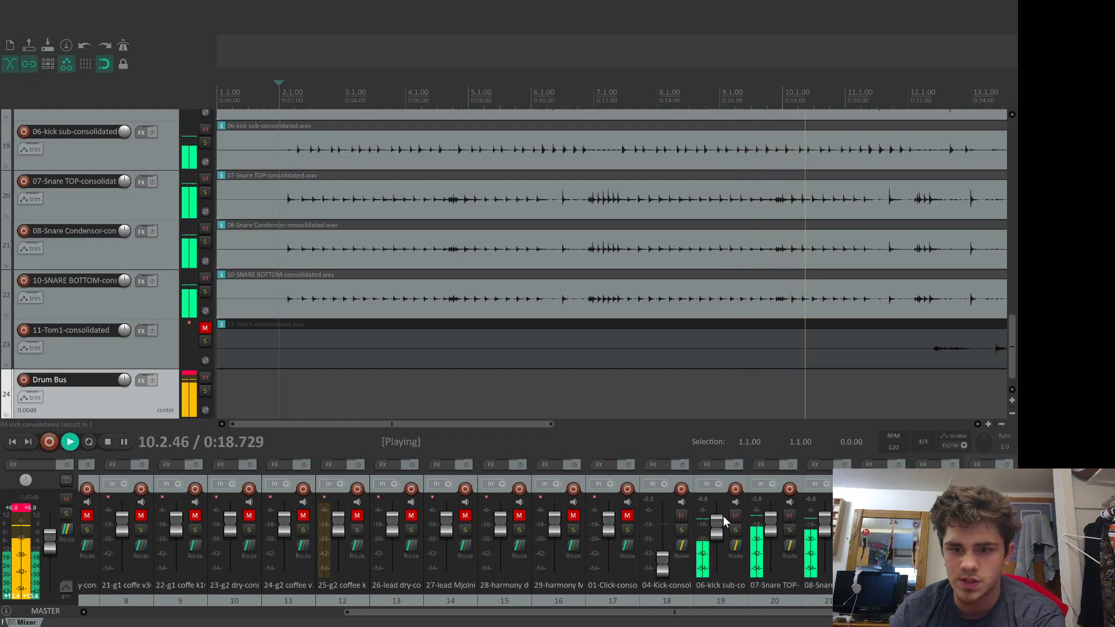
# Step: Raise 06-kick sub to about +2.57 dB and 04-Kick to about +0.54 dB, and play back the result
pyautogui.moveTo(721, 524); pyautogui.dragTo(721, 517)
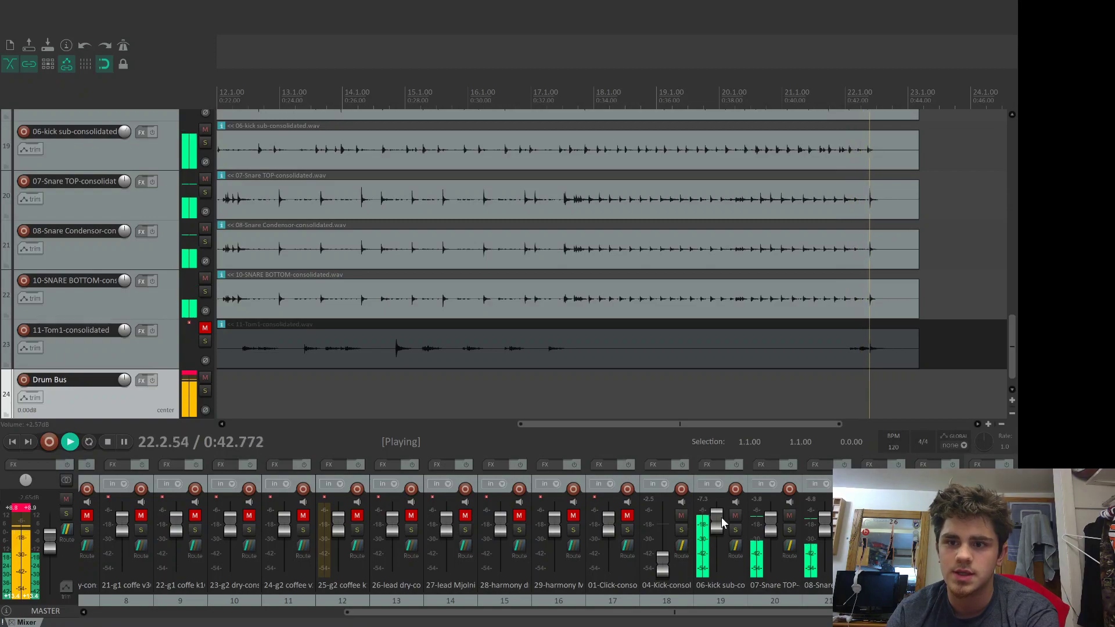
pyautogui.press('space')
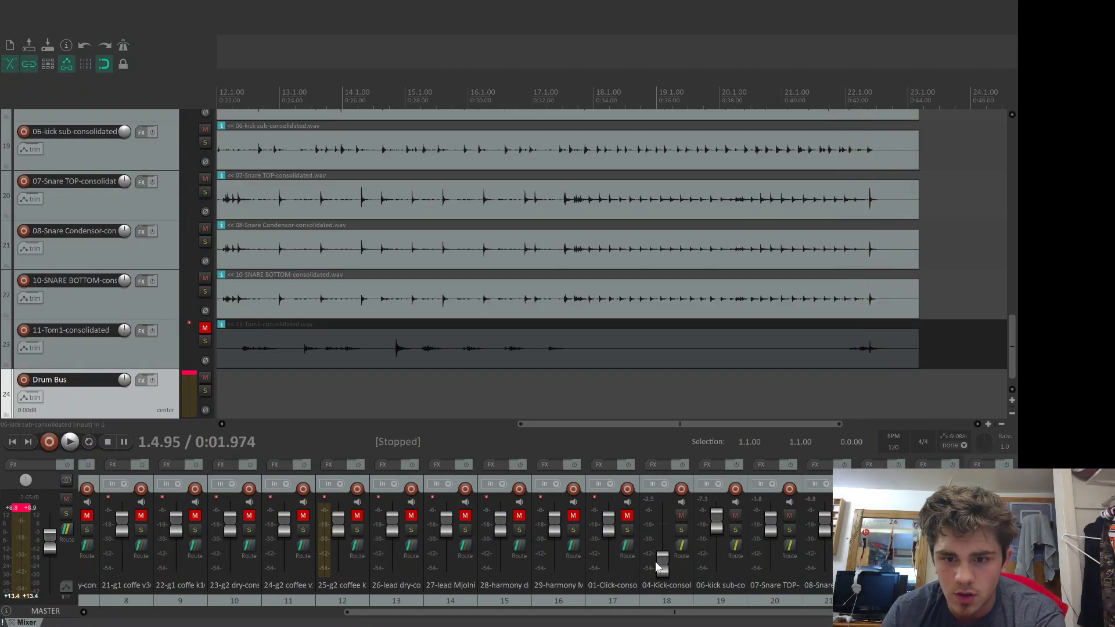
pyautogui.moveTo(660, 567); pyautogui.dragTo(662, 530)
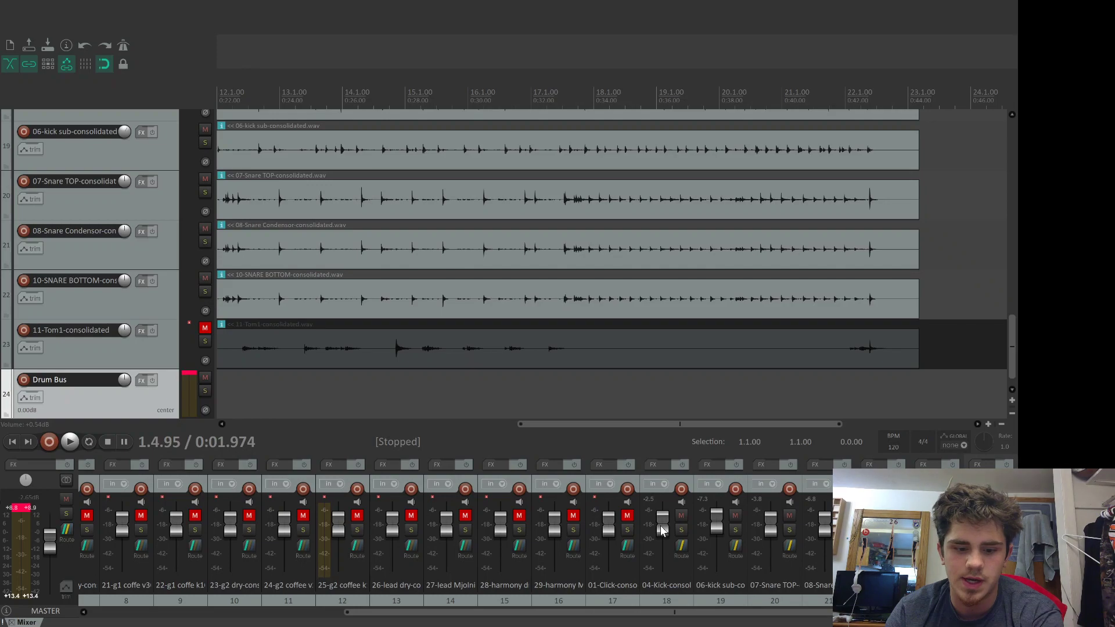
pyautogui.press('space')
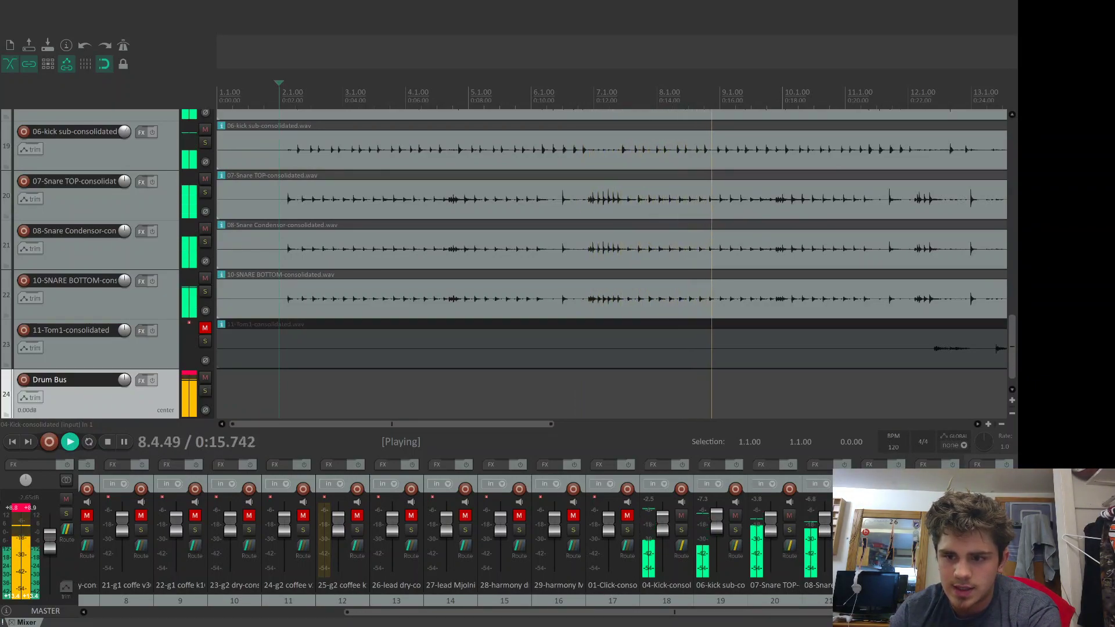
pyautogui.press('space')
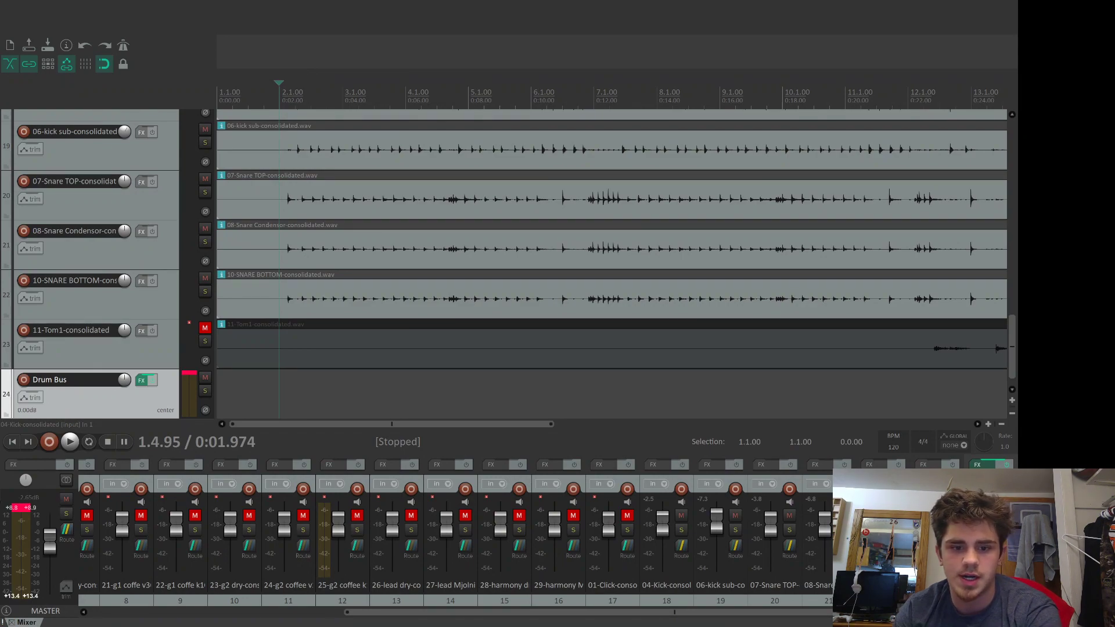
pyautogui.hotkey('ctrl', 'alt', 'shift', 'o')
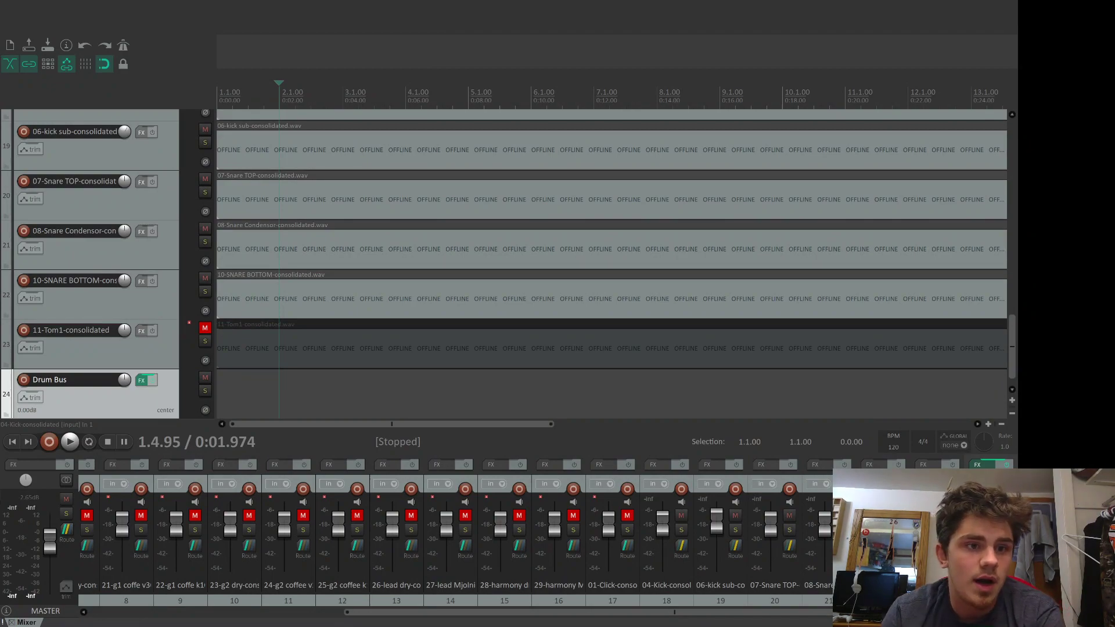
pyautogui.hotkey('ctrl', 'alt', 'shift', 'i')
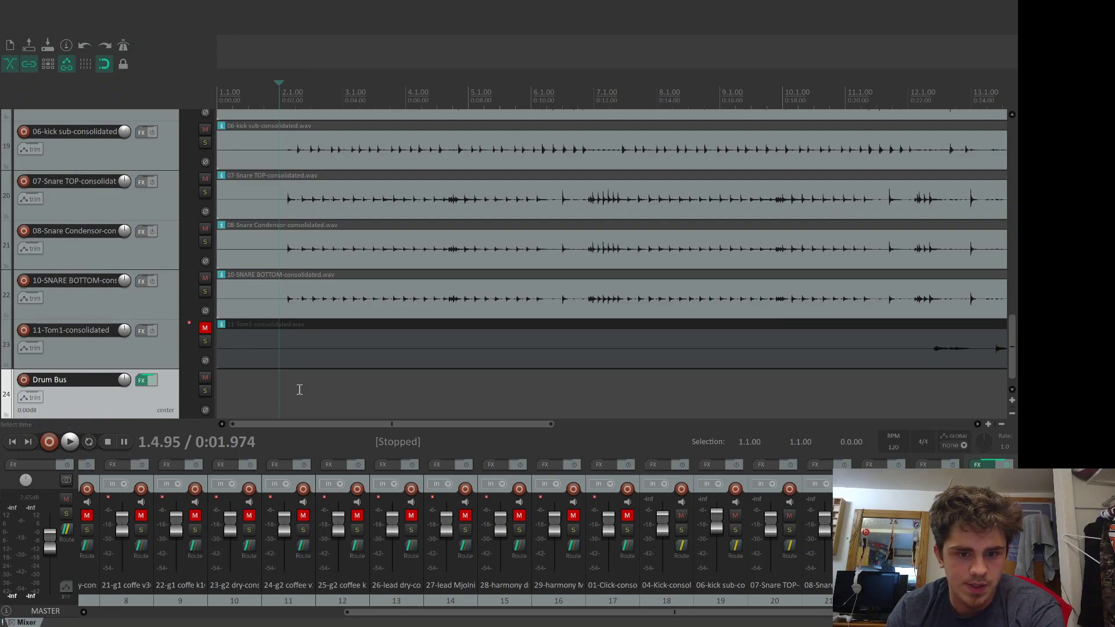
pyautogui.hotkey('ctrl', 'shift', 'o')
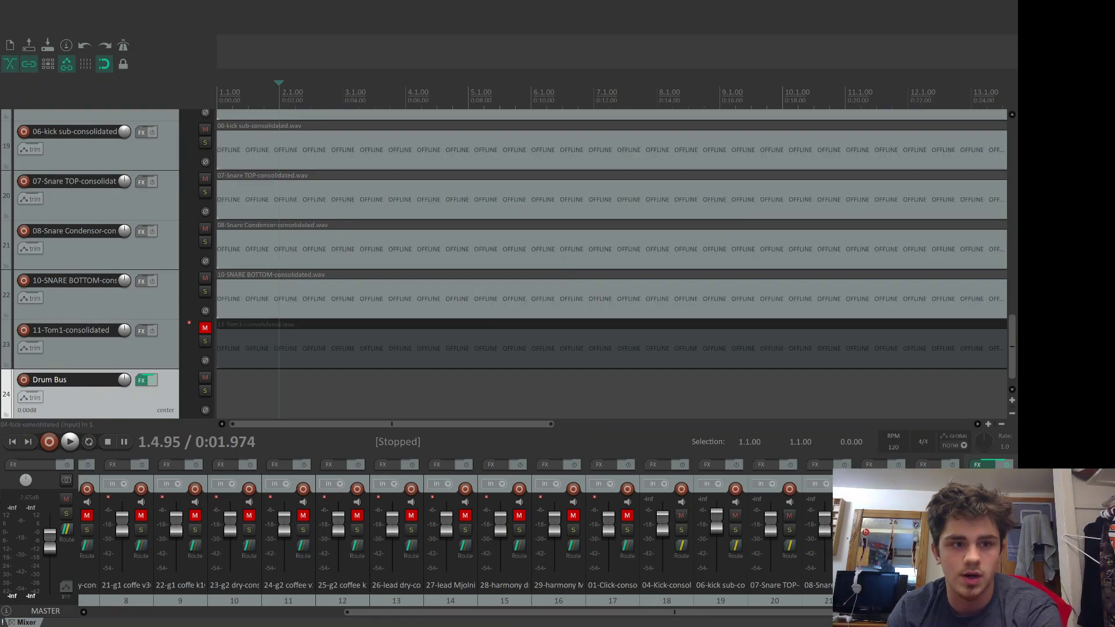
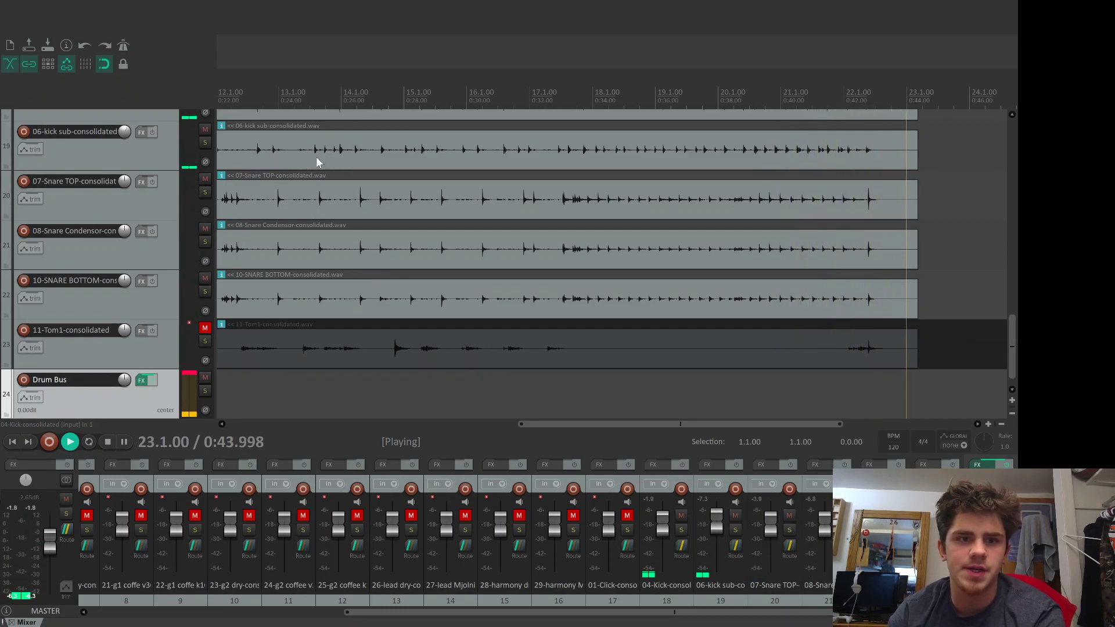
# Step: Lower the 04-Kick track's level slightly while the drums play, and play the drum mix back again
pyautogui.press('space')
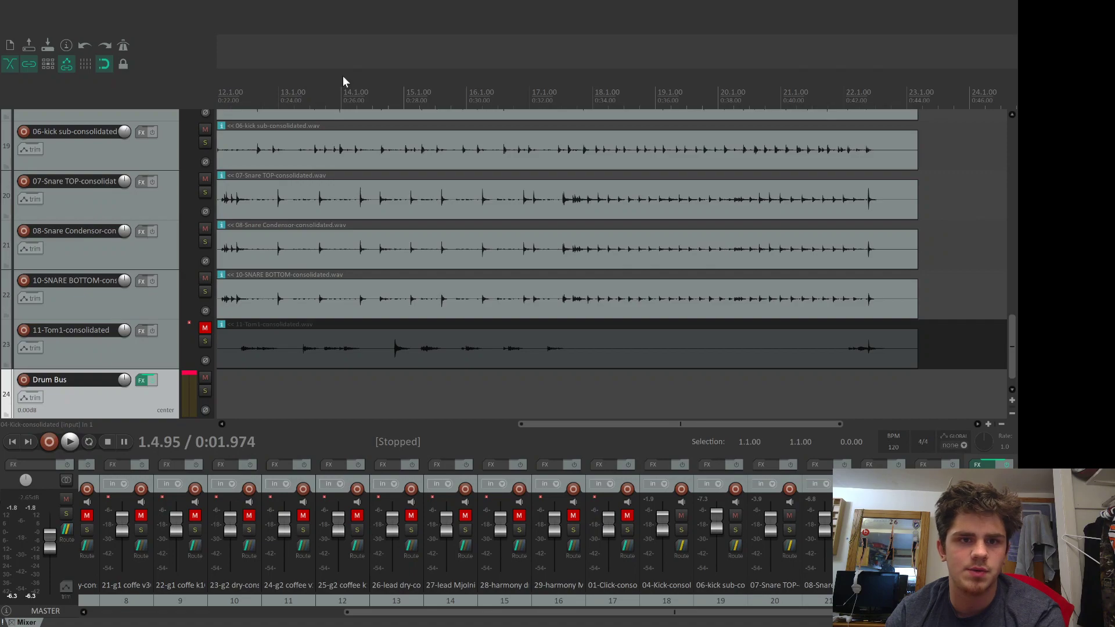
pyautogui.press('space')
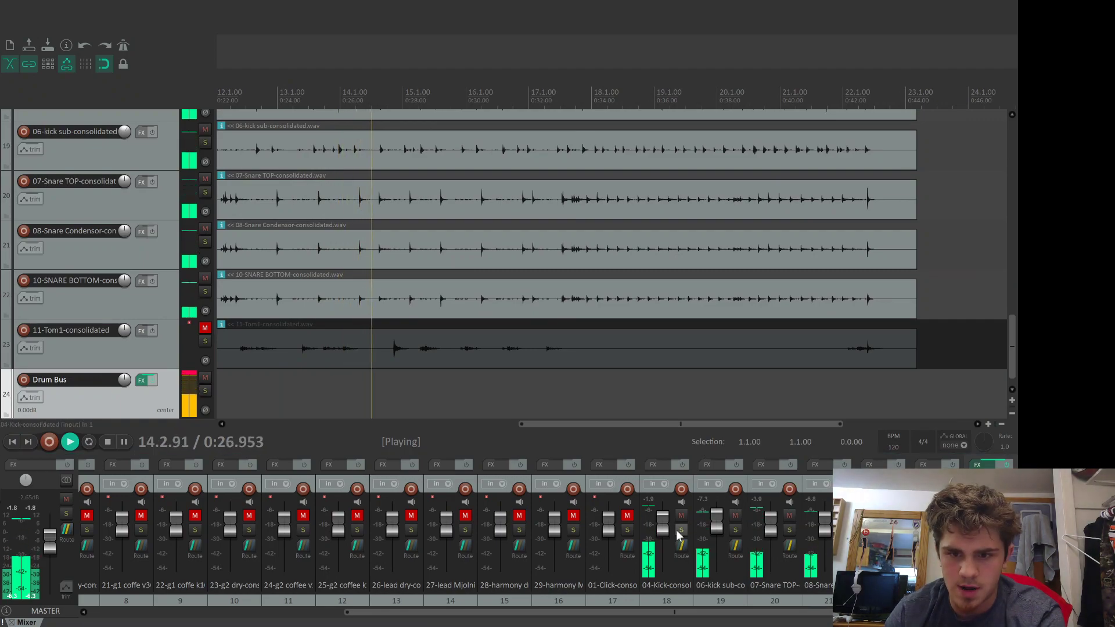
pyautogui.moveTo(667, 537); pyautogui.dragTo(667, 543)
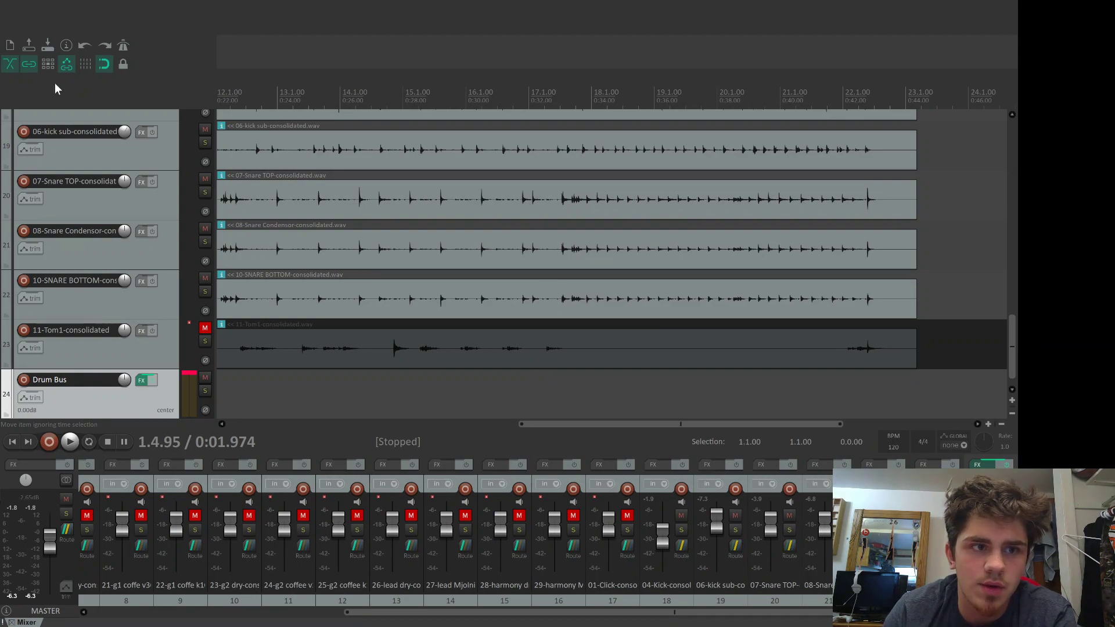
pyautogui.press('space')
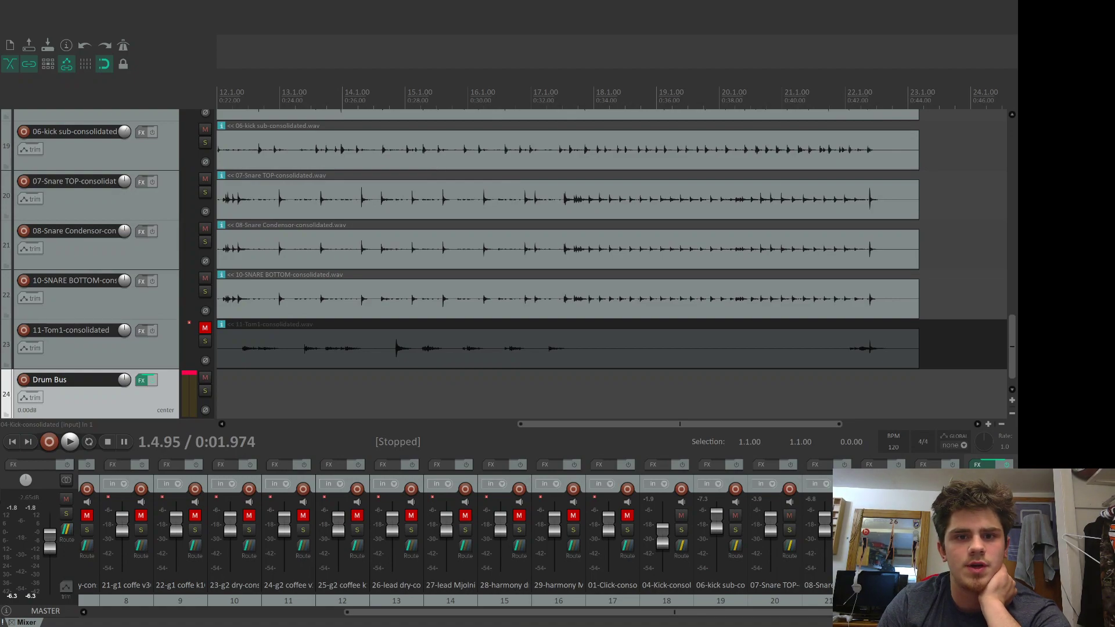
pyautogui.press('space')
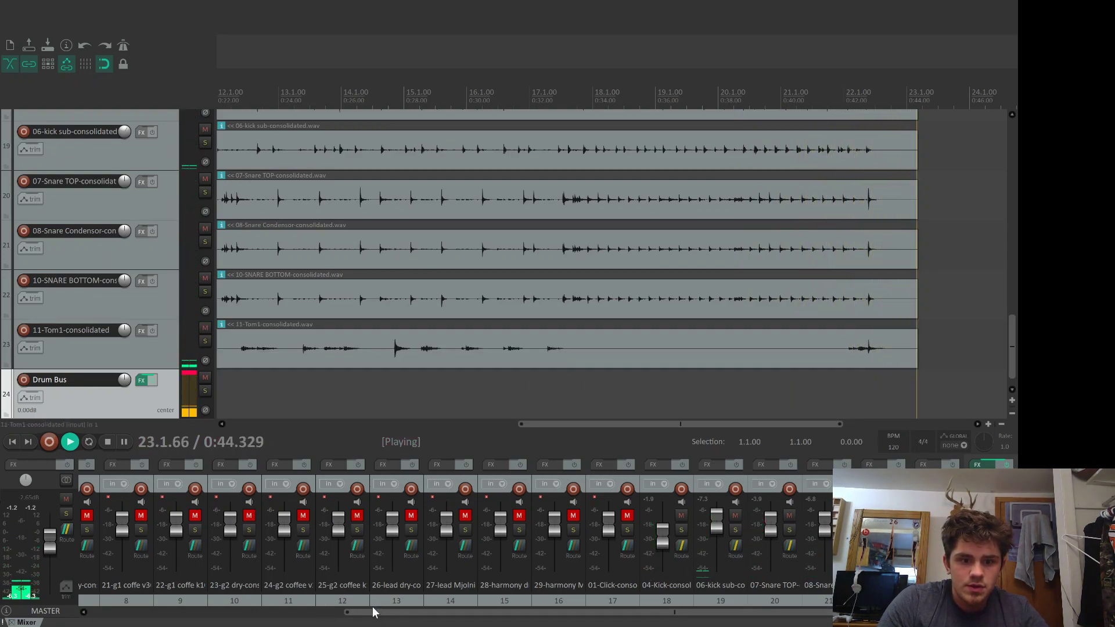
# Step: Play back the drums from the start, lowering 15-Overheads slightly and then the 16-Room mic track
pyautogui.press('space')
pyautogui.hscroll(-1, 301, 605)
pyautogui.hscroll(-6, 170, 569)
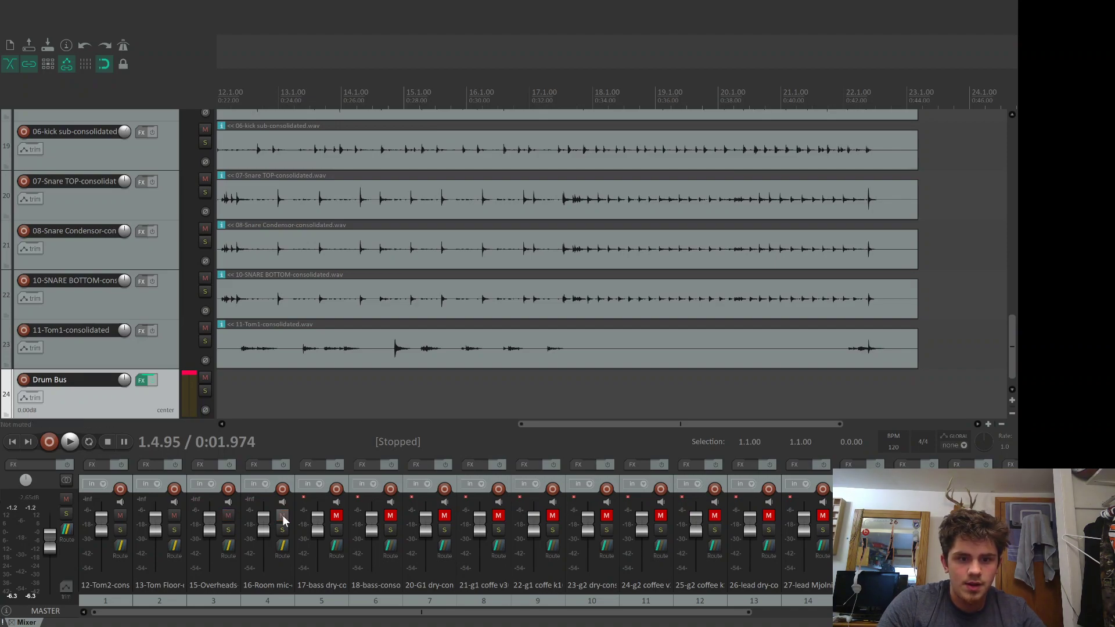
pyautogui.press('space')
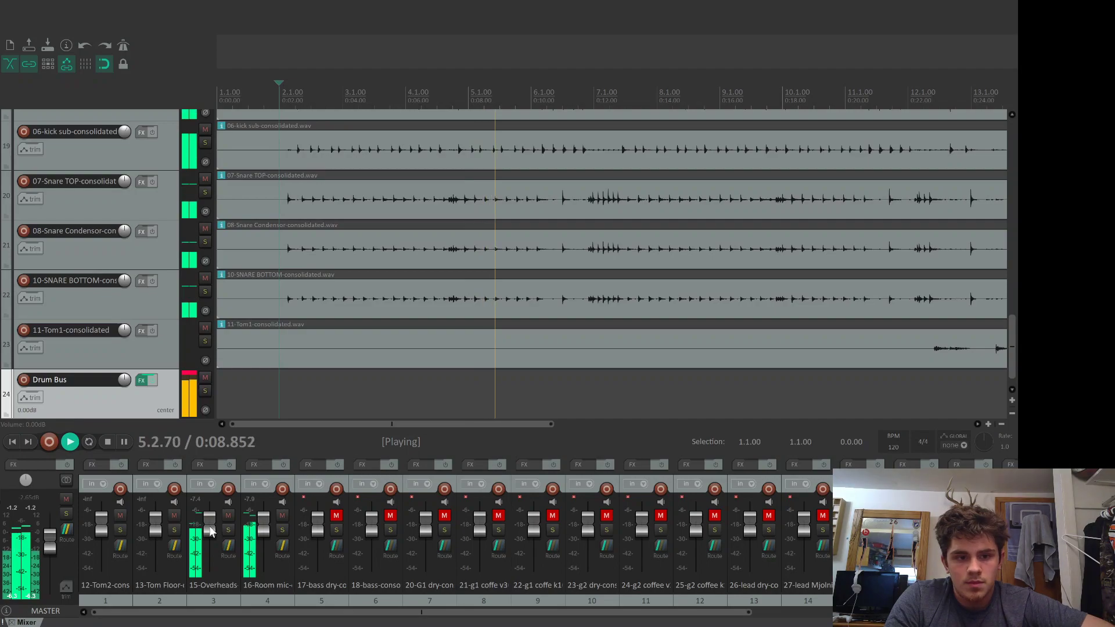
pyautogui.moveTo(210, 531); pyautogui.dragTo(211, 537)
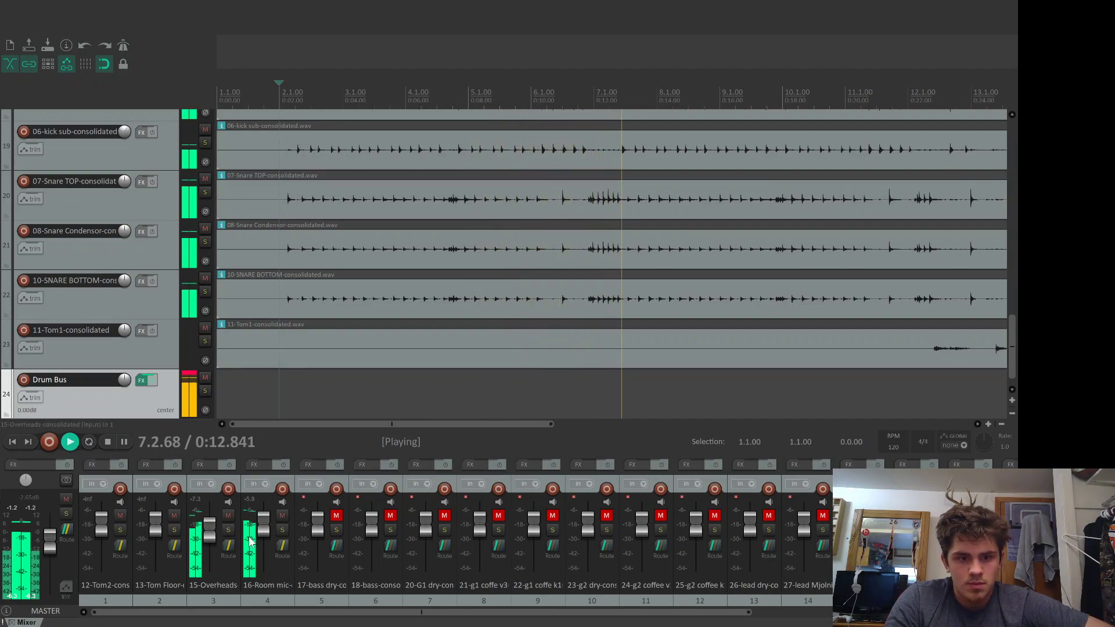
pyautogui.scroll(-5, 265, 551)
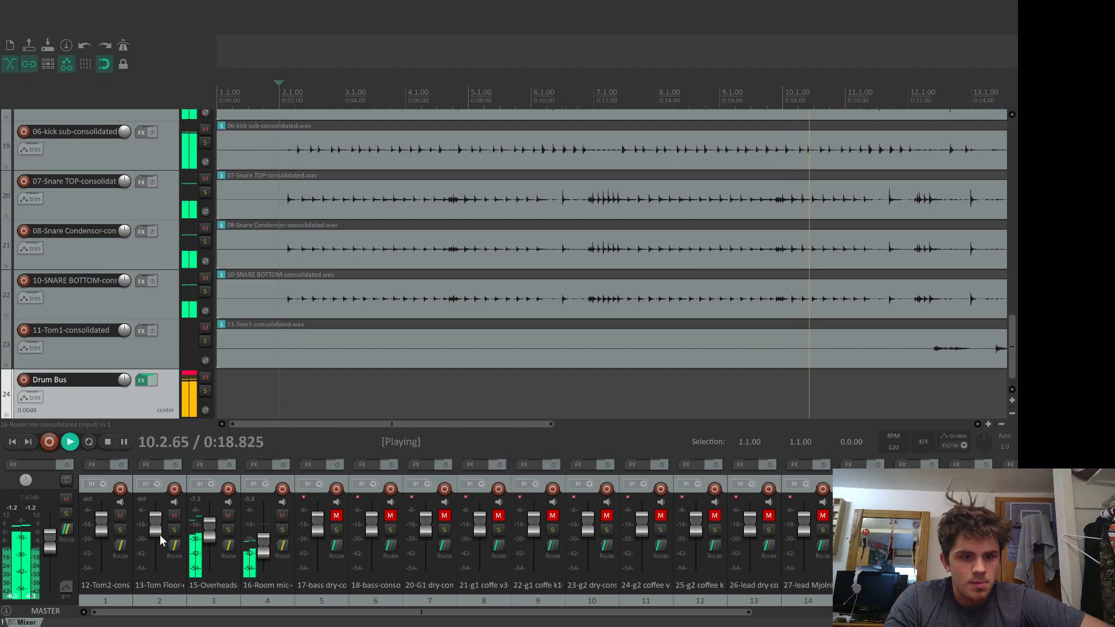
# Step: Raise the 15-Overheads track to about -0.4 dB and replay the drum mix from the start
pyautogui.moveTo(213, 530); pyautogui.dragTo(214, 522)
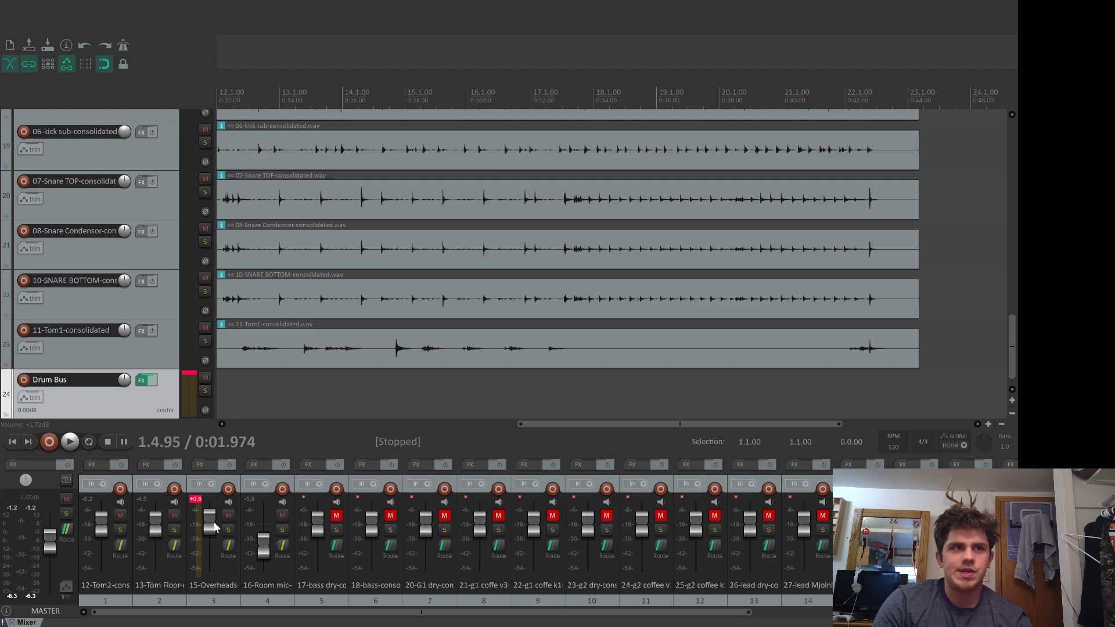
pyautogui.press('space')
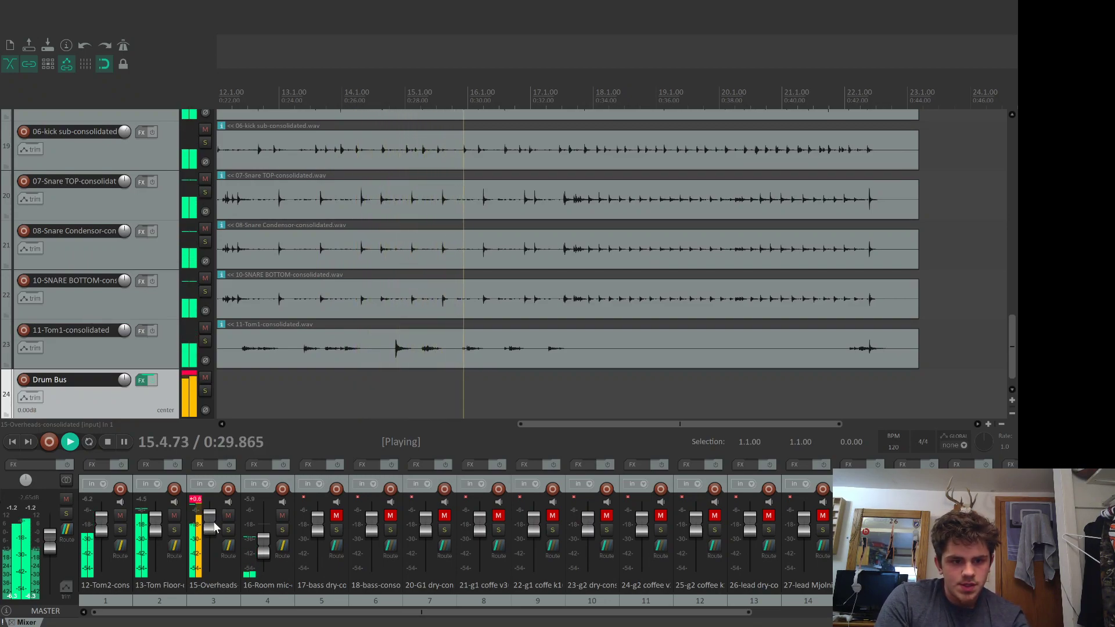
pyautogui.press('space')
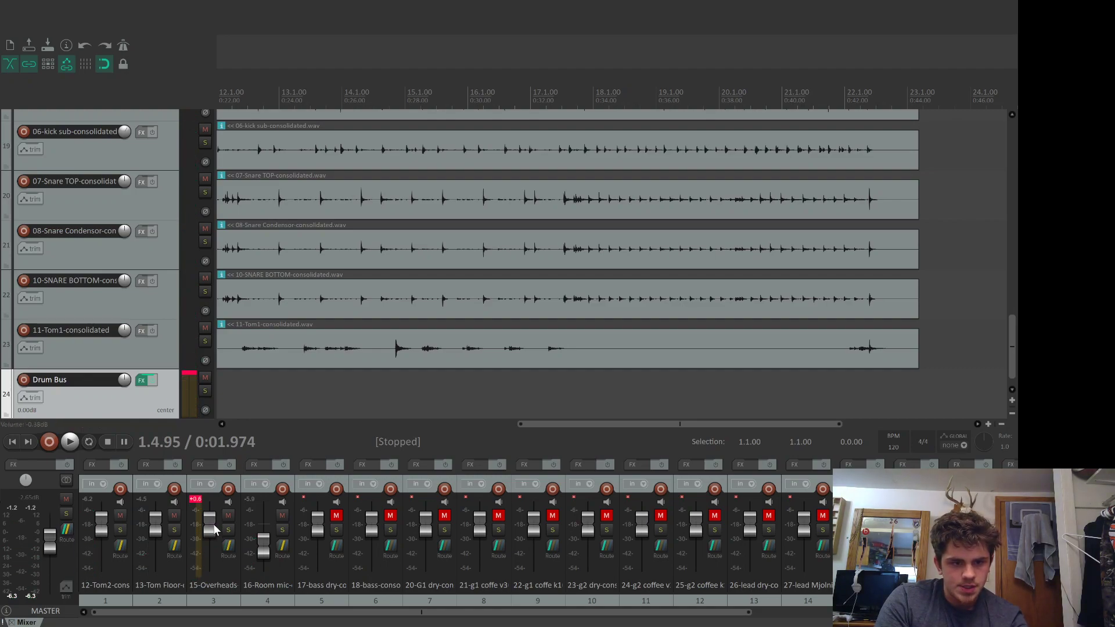
pyautogui.press('space')
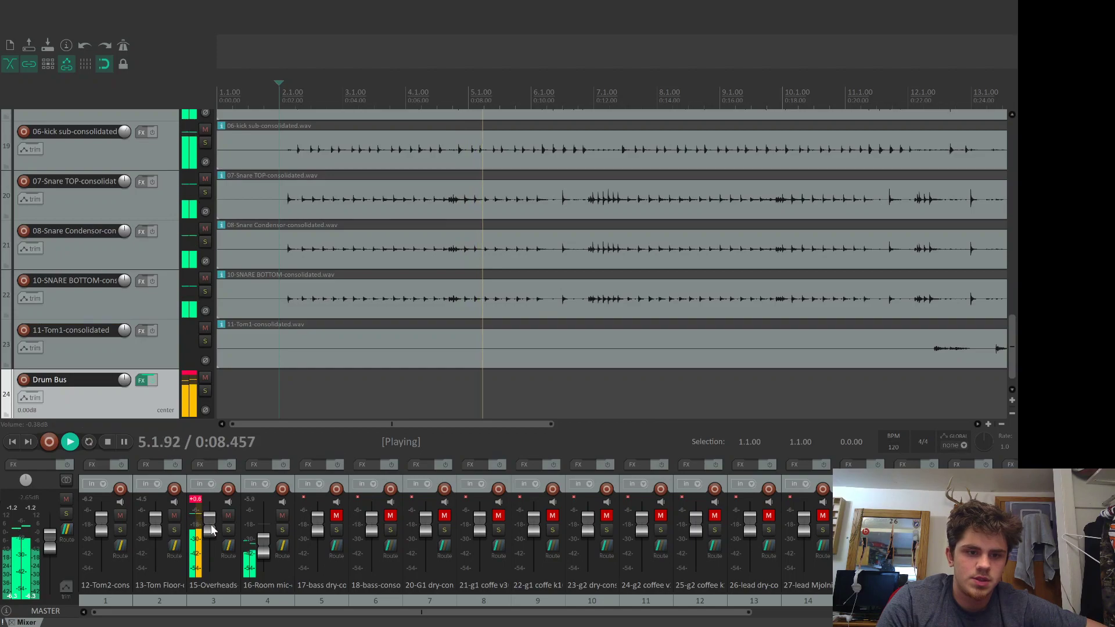
# Step: Adjust the 16-Room mic track during playback, settling its level at about -17.85 dB, and stop playback
pyautogui.scroll(4, 263, 531)
pyautogui.scroll(-1, 263, 528)
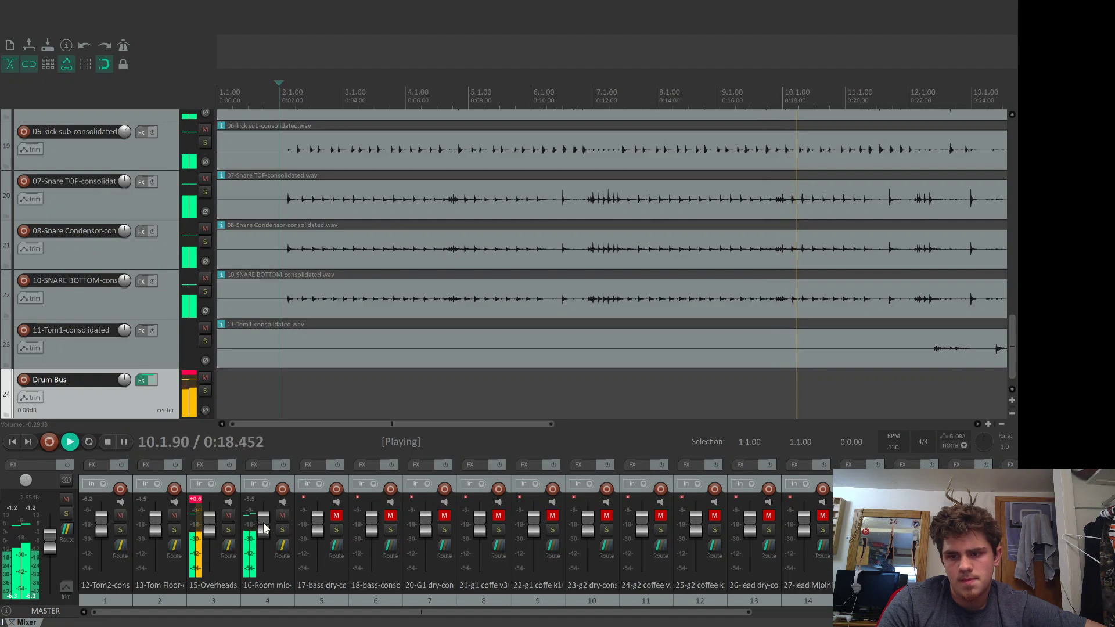
pyautogui.moveTo(264, 527); pyautogui.dragTo(266, 546)
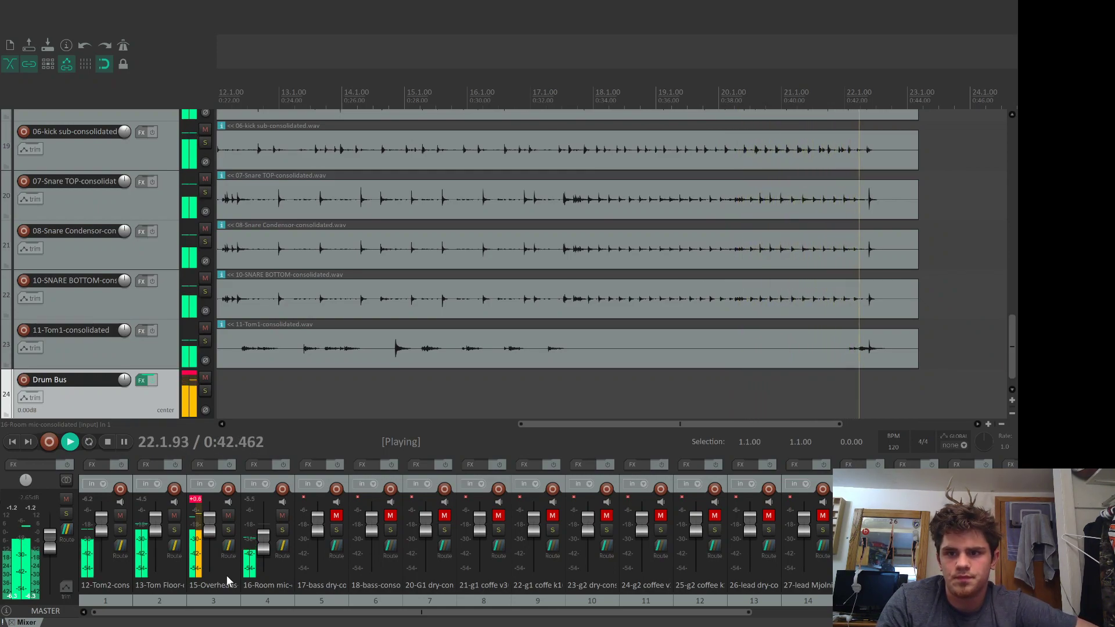
pyautogui.press('space')
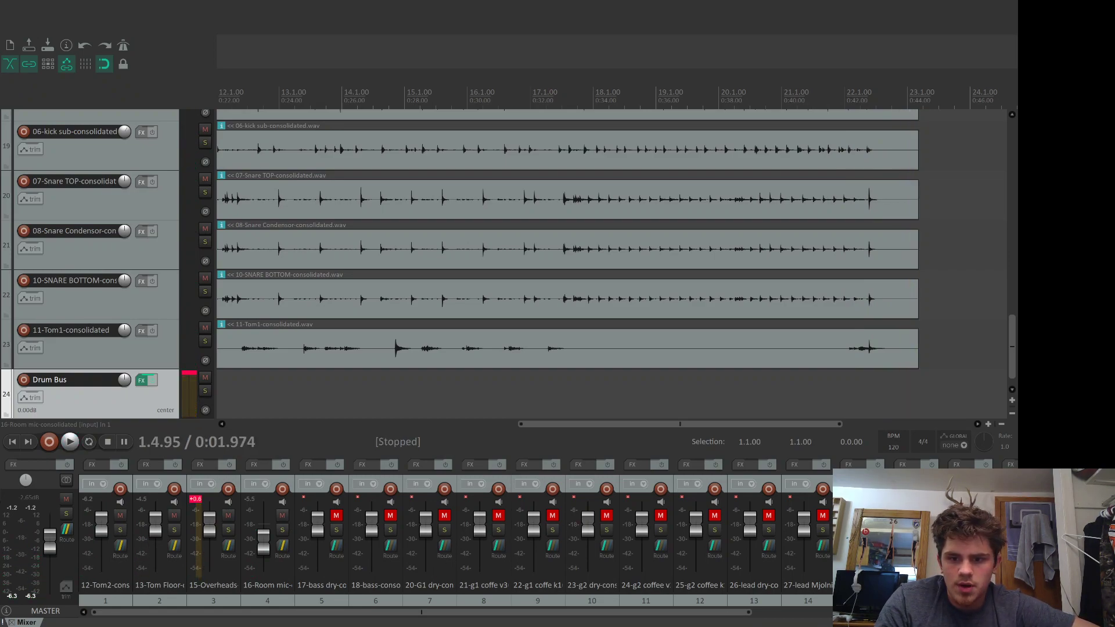
# Step: Mute the 04-Kick, 06-kick sub and 11-Tom1 tracks
pyautogui.hscroll(3, 464, 612)
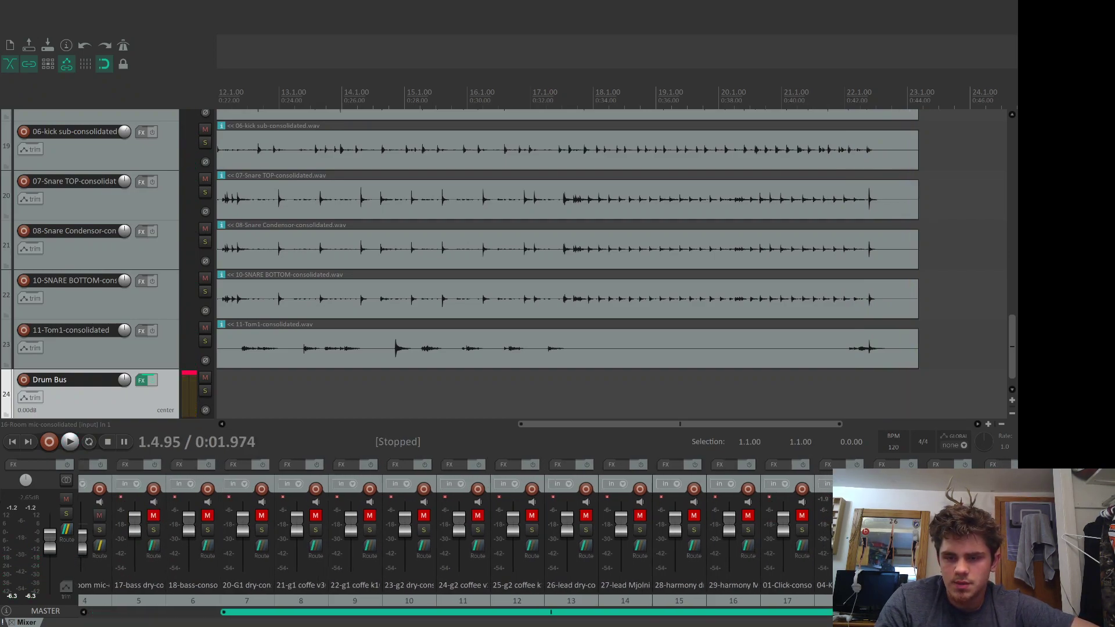
pyautogui.hscroll(4, 465, 612)
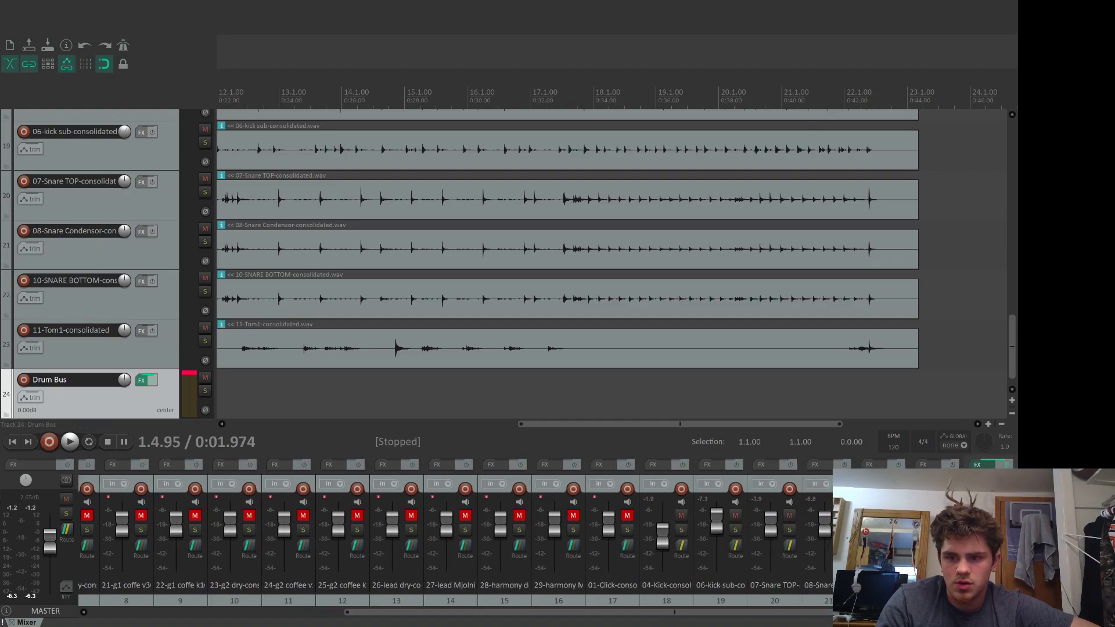
pyautogui.click(681, 515)
pyautogui.click(735, 516)
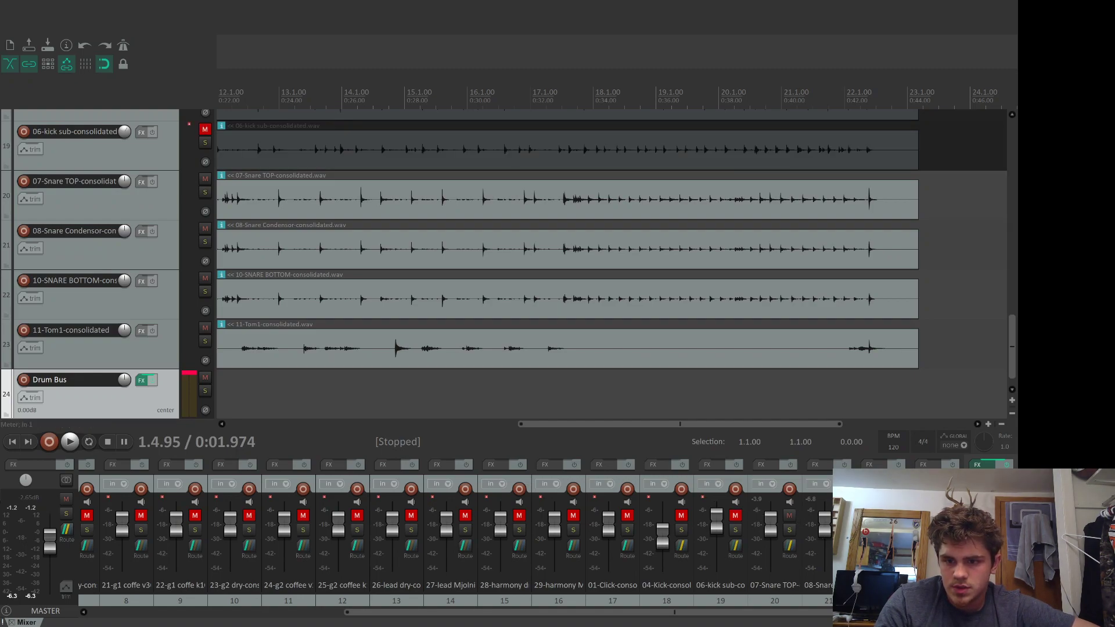
pyautogui.click(205, 328)
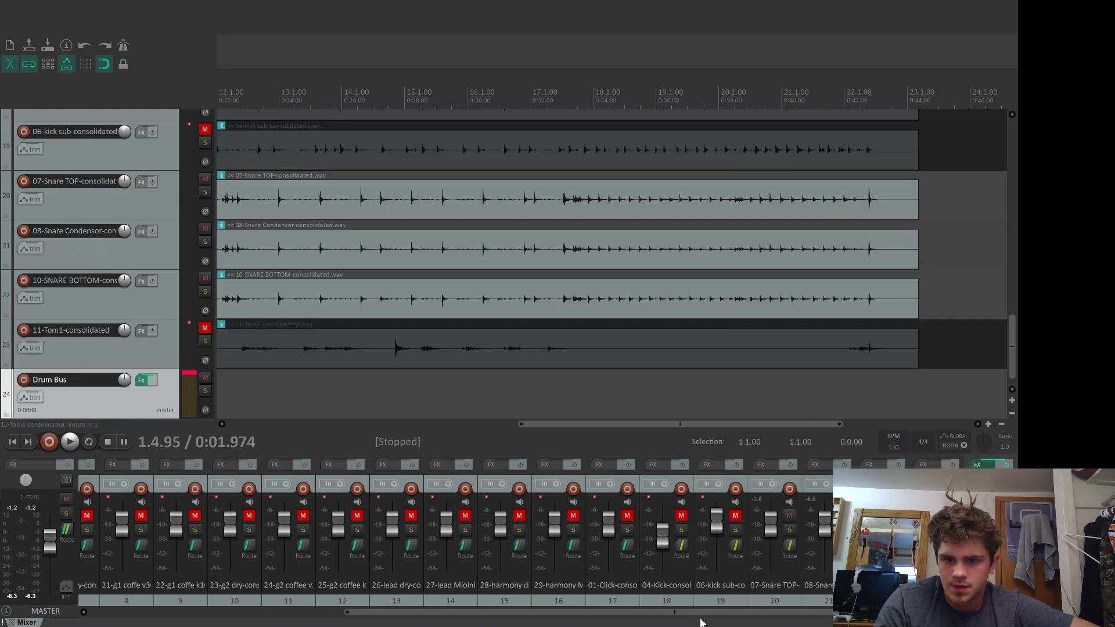
# Step: Mute the 16-Room mic, 15-Overheads, 13-Tom Floor and 12-Tom2 tracks so the snare tracks can be heard alone
pyautogui.moveTo(702, 613); pyautogui.dragTo(296, 578)
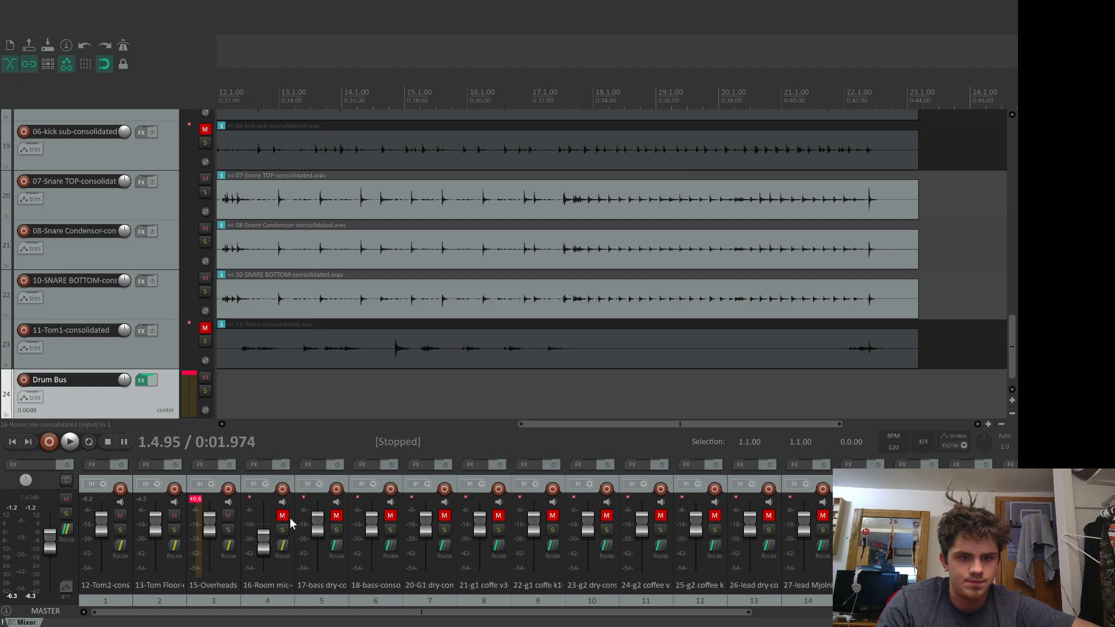
pyautogui.click(293, 520)
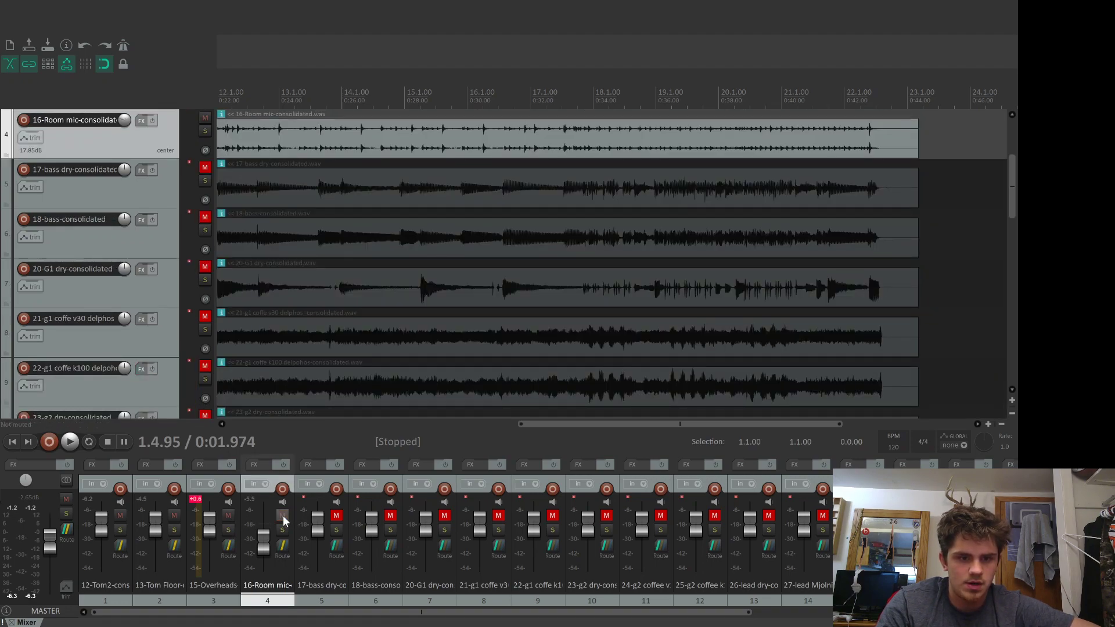
pyautogui.click(232, 516)
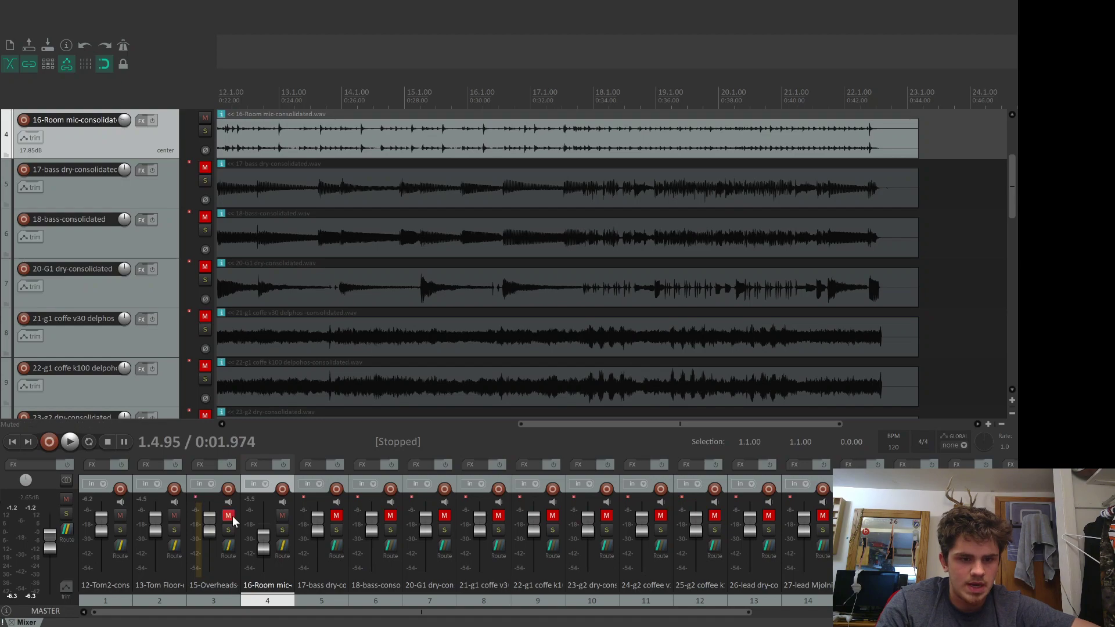
pyautogui.click(282, 517)
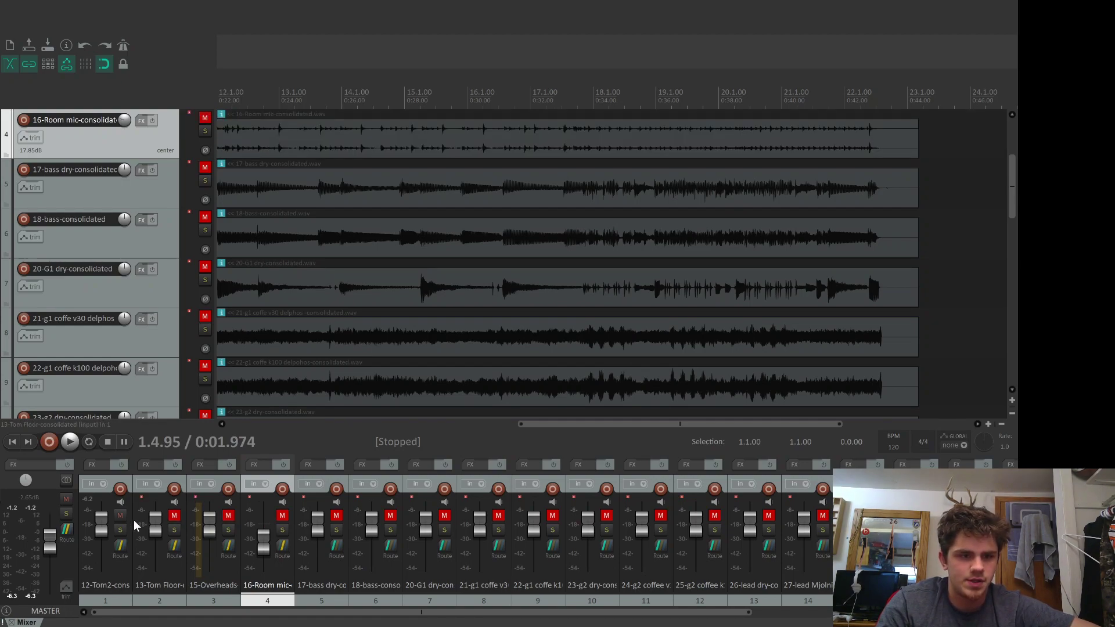
pyautogui.moveTo(358, 613); pyautogui.dragTo(674, 612)
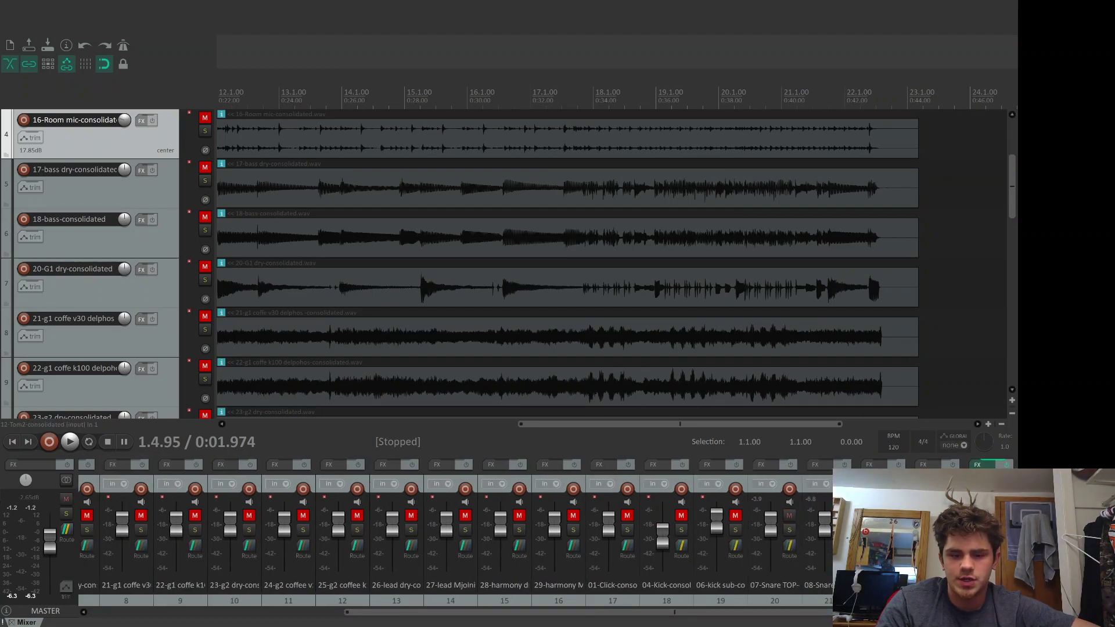
# Step: Compare the snare tracks during playback by lowering 08-Snare Condensor, restoring it while lowering 07-Snare TOP, and lowering 08-Snare Condensor again
pyautogui.press('space')
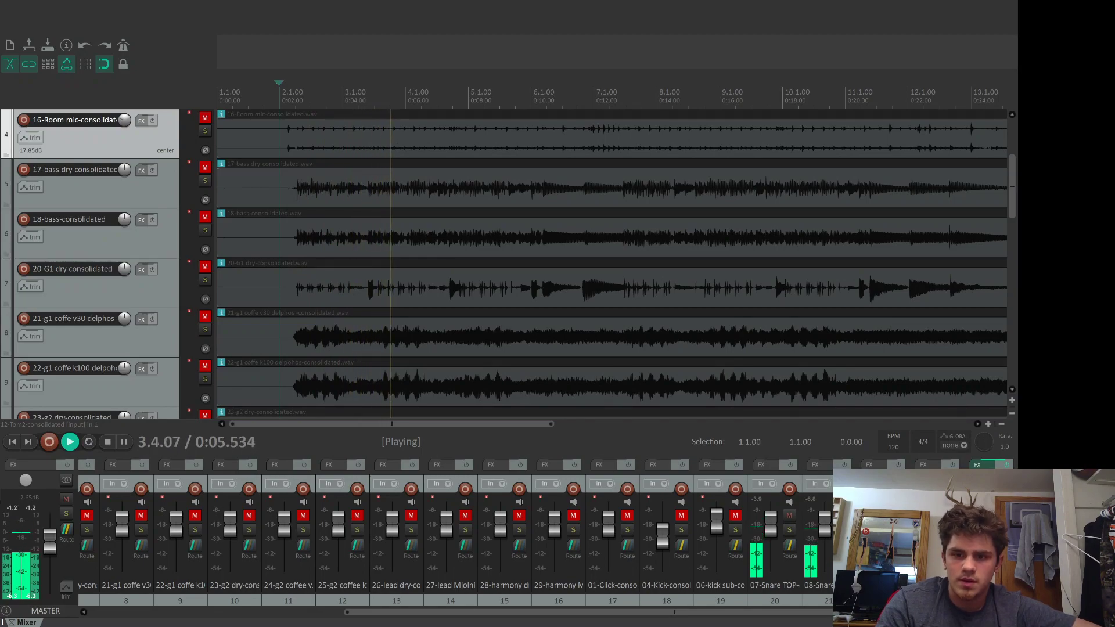
pyautogui.moveTo(825, 523); pyautogui.dragTo(827, 575)
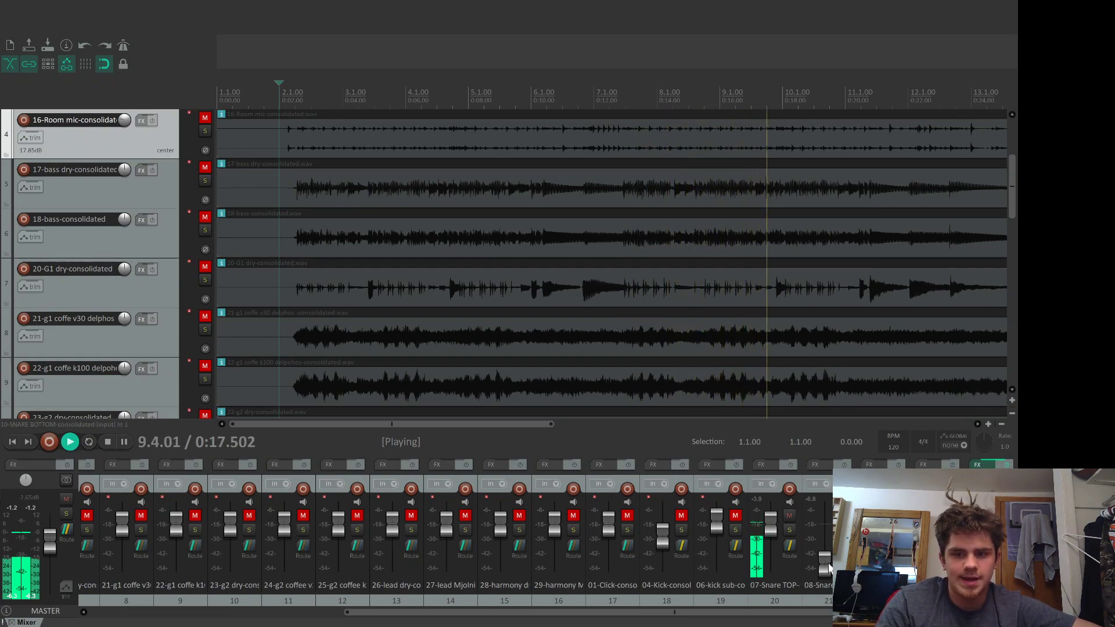
pyautogui.moveTo(828, 563); pyautogui.dragTo(773, 619)
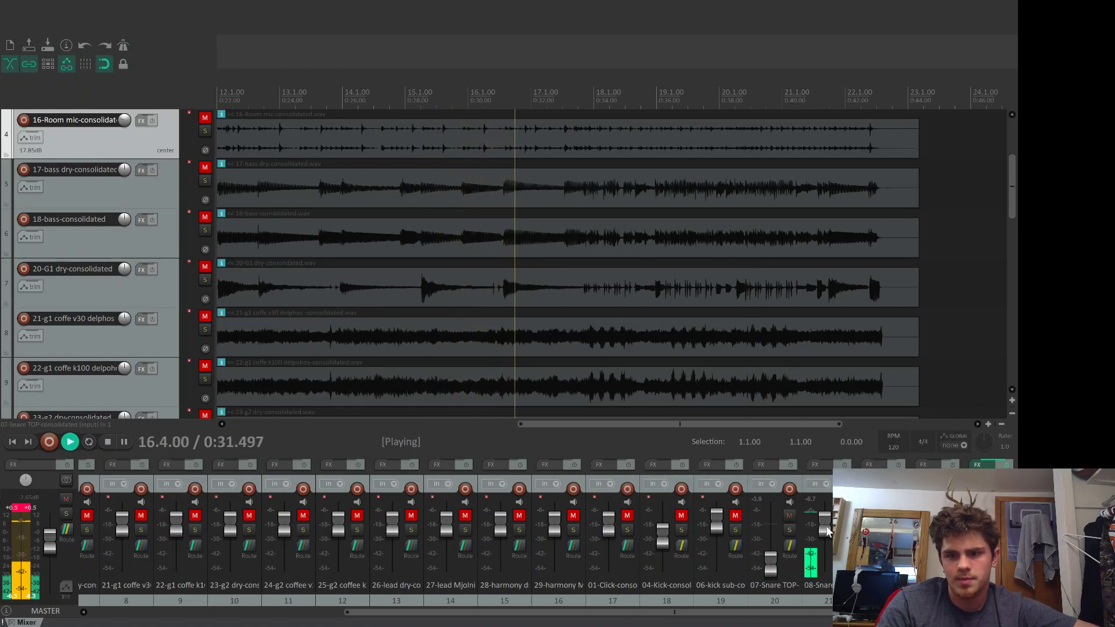
pyautogui.moveTo(825, 529); pyautogui.dragTo(826, 568)
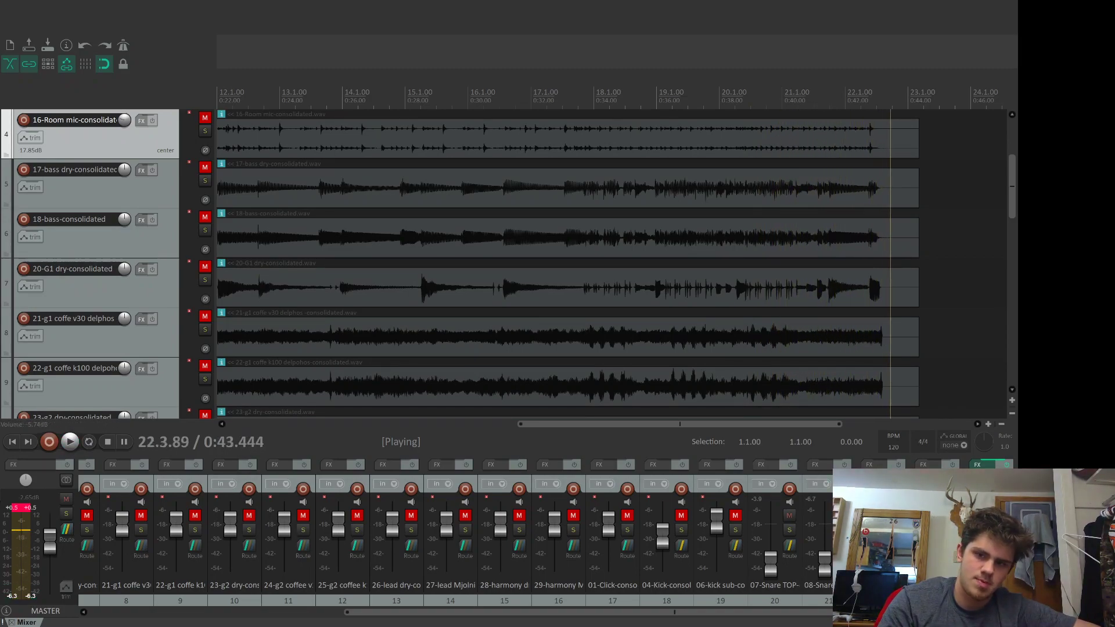
# Step: Bring 08-Snare Condensor back up near its former level during playback and blend 07-Snare TOP in beneath it
pyautogui.press('space')
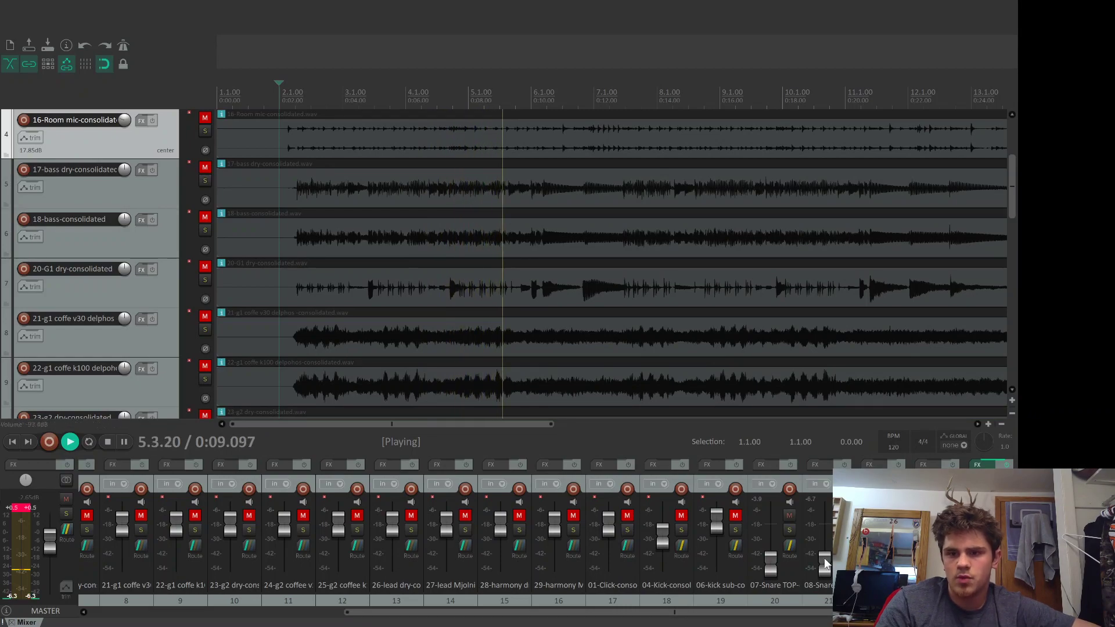
pyautogui.moveTo(824, 559); pyautogui.dragTo(825, 530)
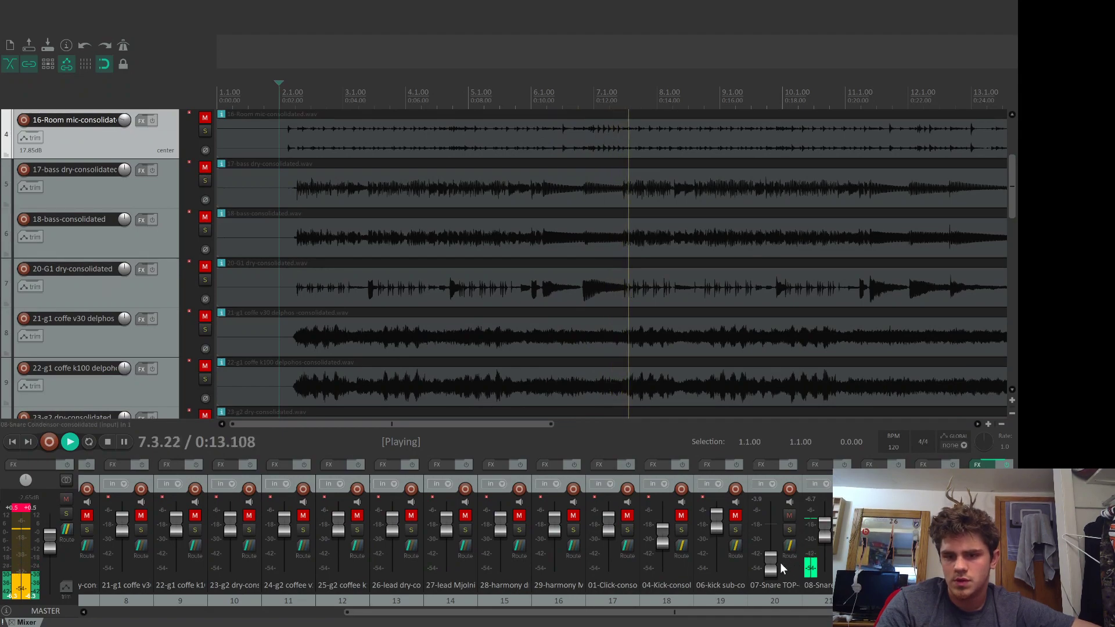
pyautogui.moveTo(773, 562); pyautogui.dragTo(773, 533)
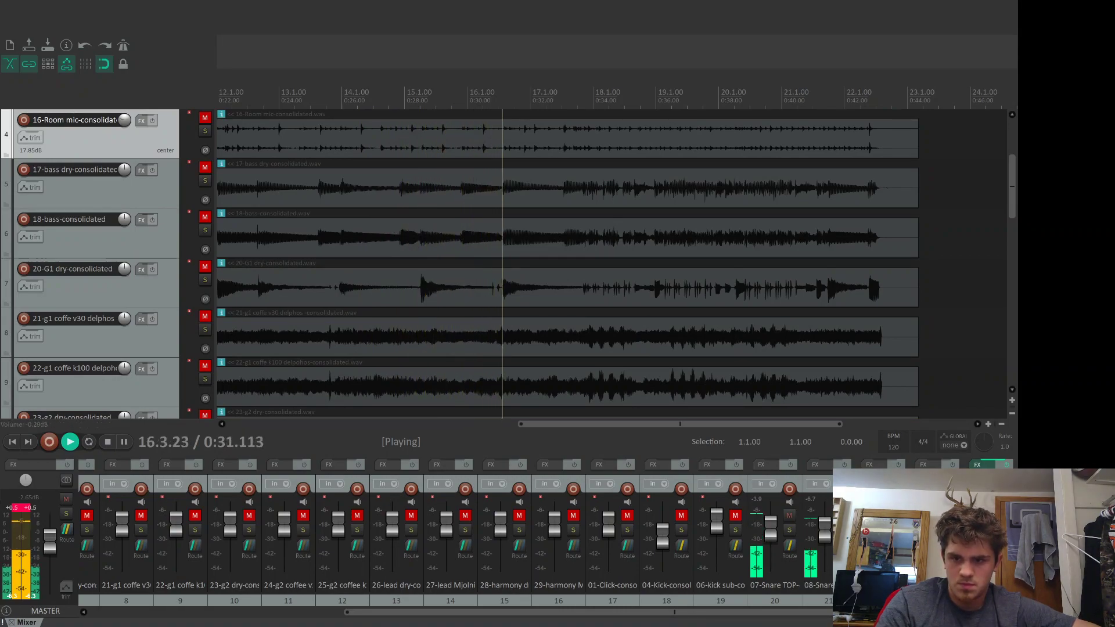
pyautogui.moveTo(825, 532)
pyautogui.mouseDown()
pyautogui.moveTo(826, 546)
pyautogui.moveTo(826, 528)
pyautogui.moveTo(772, 553)
pyautogui.moveTo(772, 540)
pyautogui.moveTo(824, 530)
pyautogui.mouseUp()
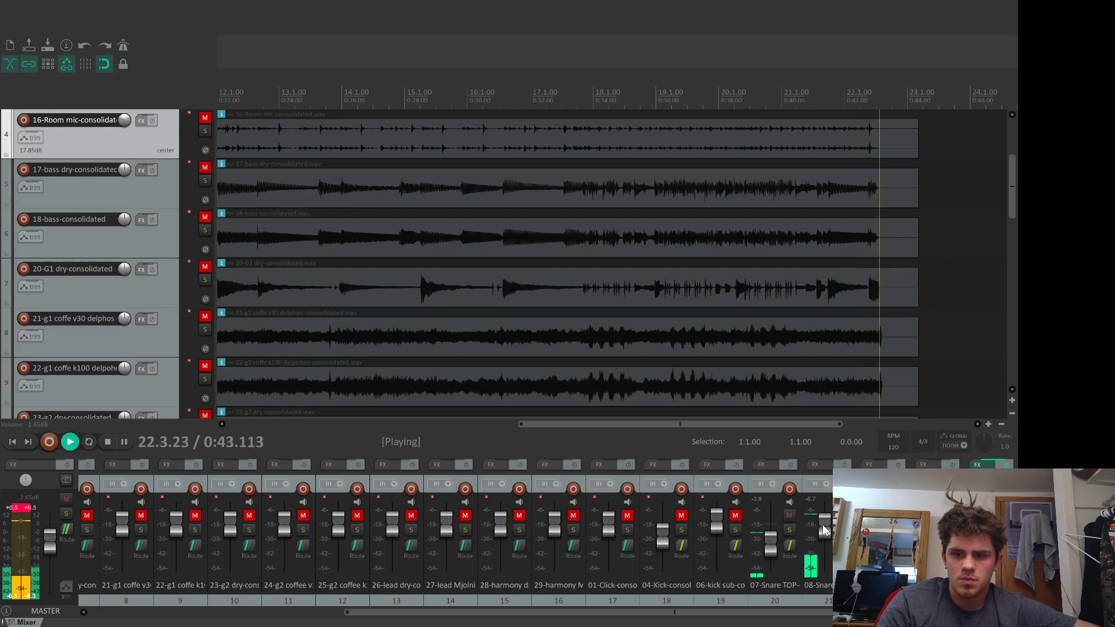
pyautogui.press('space')
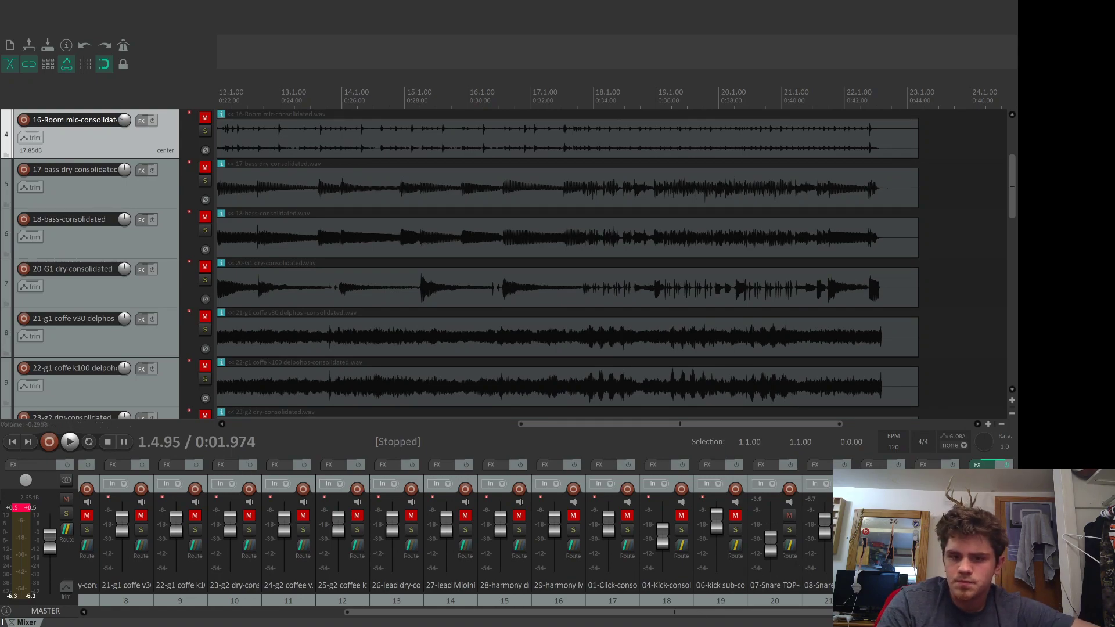
# Step: Set the playback start just after 2.1.00 and replay the opening of the snare tracks repeatedly to check their sound
pyautogui.press('space')
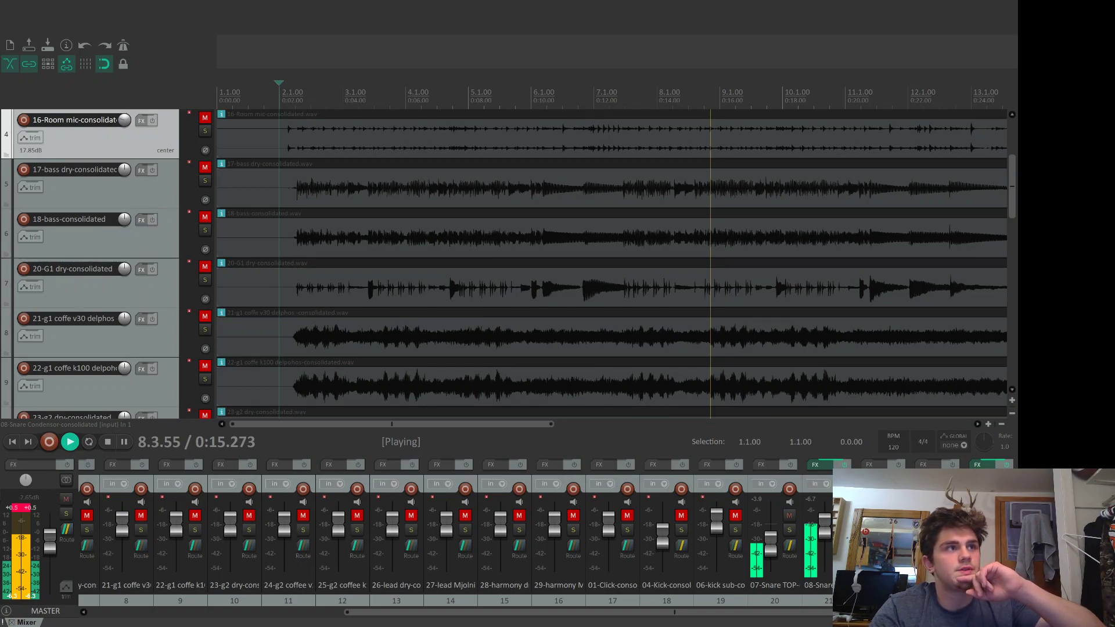
pyautogui.click(491, 343)
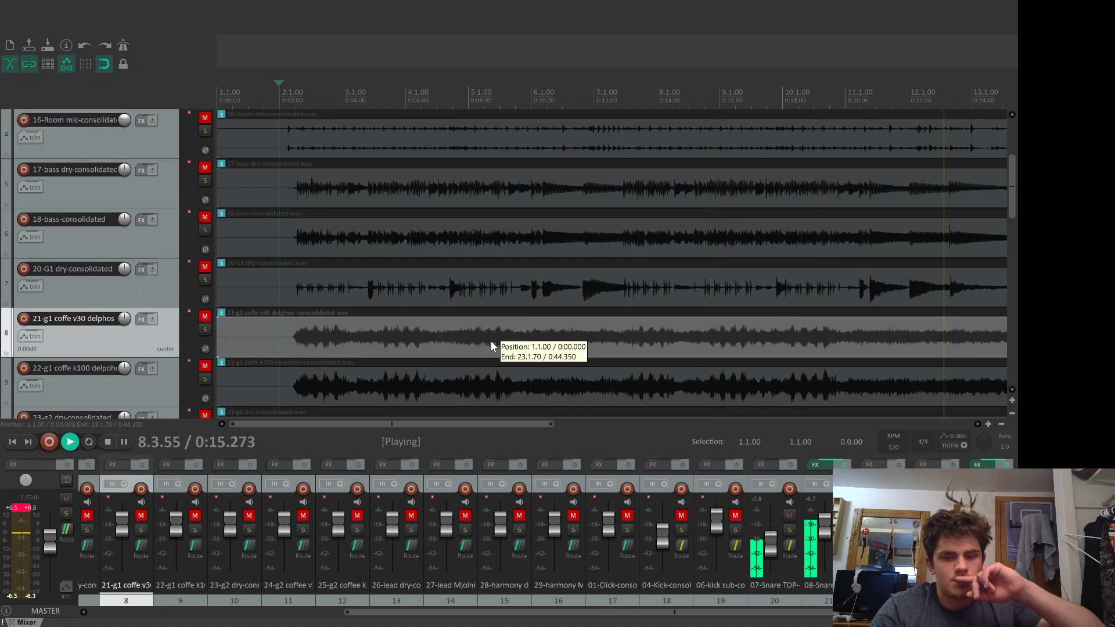
pyautogui.click(284, 102)
pyautogui.press('space')
pyautogui.press('space')
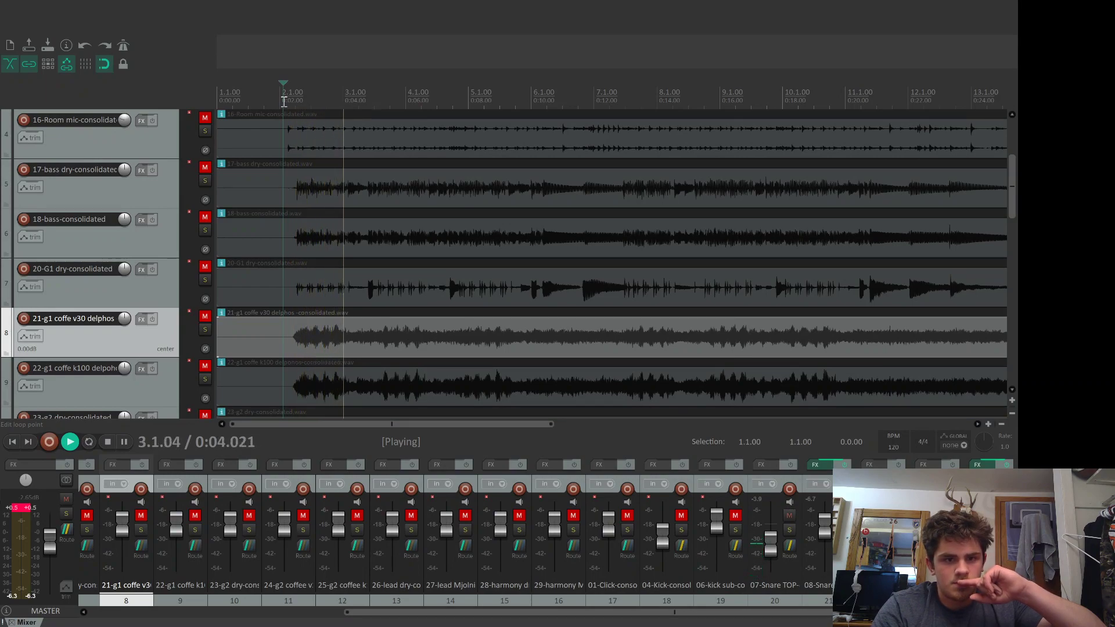
pyautogui.press('space')
pyautogui.press('space')
pyautogui.press('space')
pyautogui.press('space')
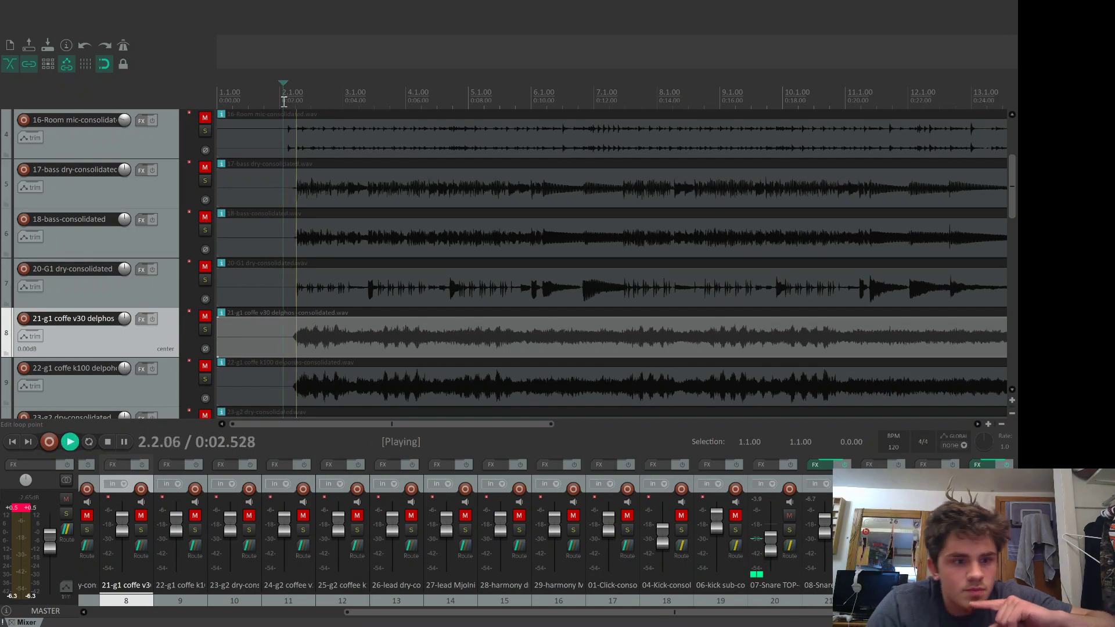
pyautogui.press('space')
pyautogui.press('space')
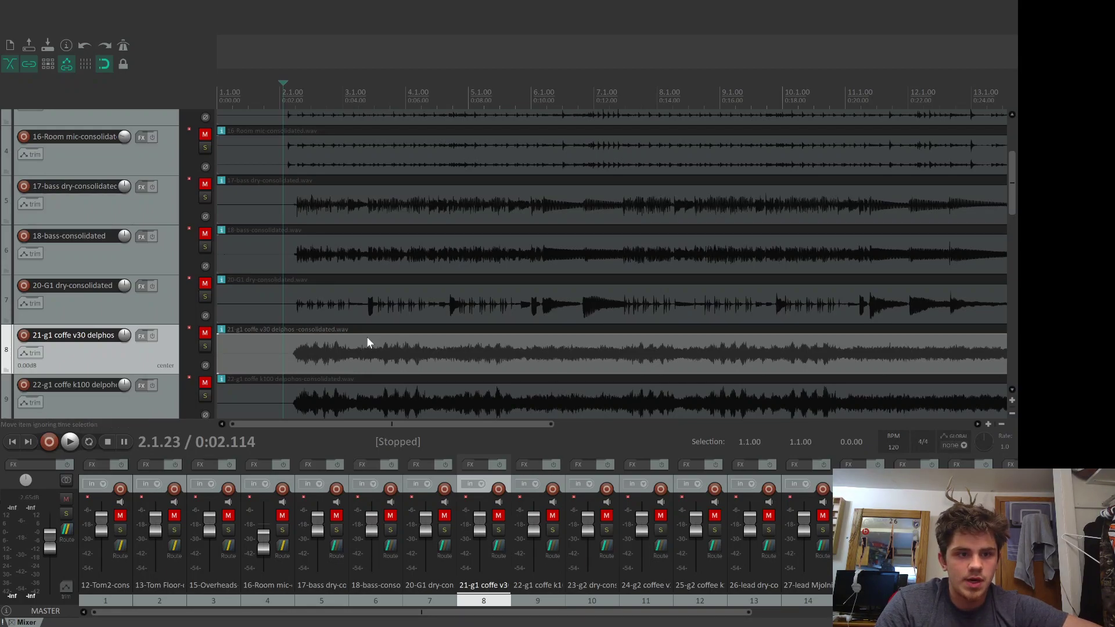
pyautogui.press('space')
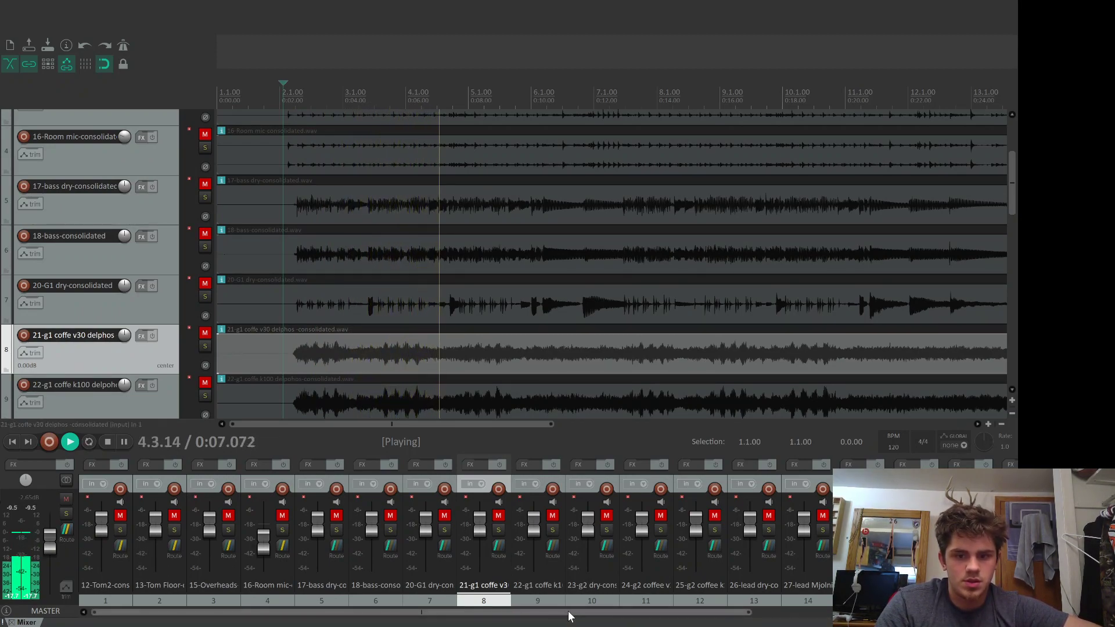
# Step: Play the snare tracks and raise 07-Snare TOP during playback to blend it with 08-Snare Condensor
pyautogui.moveTo(571, 616); pyautogui.dragTo(825, 615)
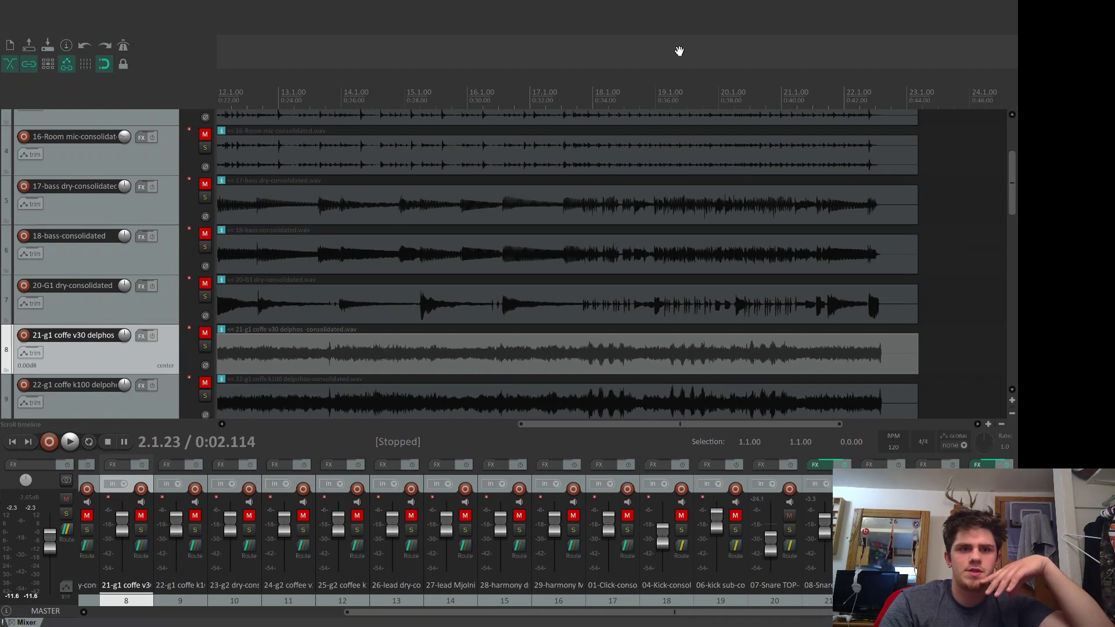
pyautogui.press('space')
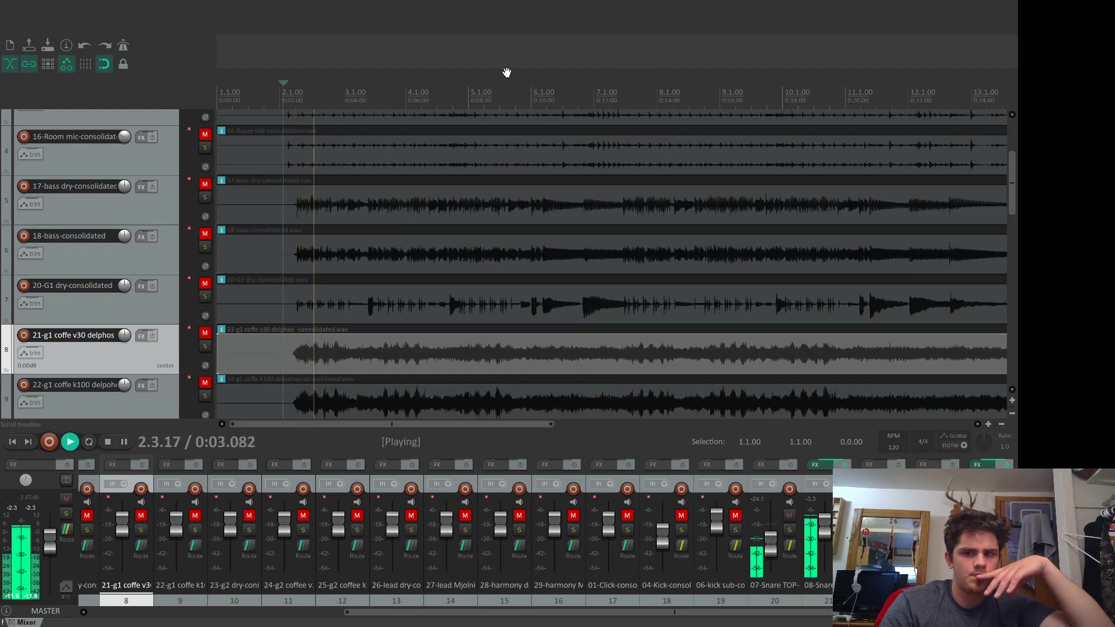
pyautogui.moveTo(772, 544); pyautogui.dragTo(825, 543)
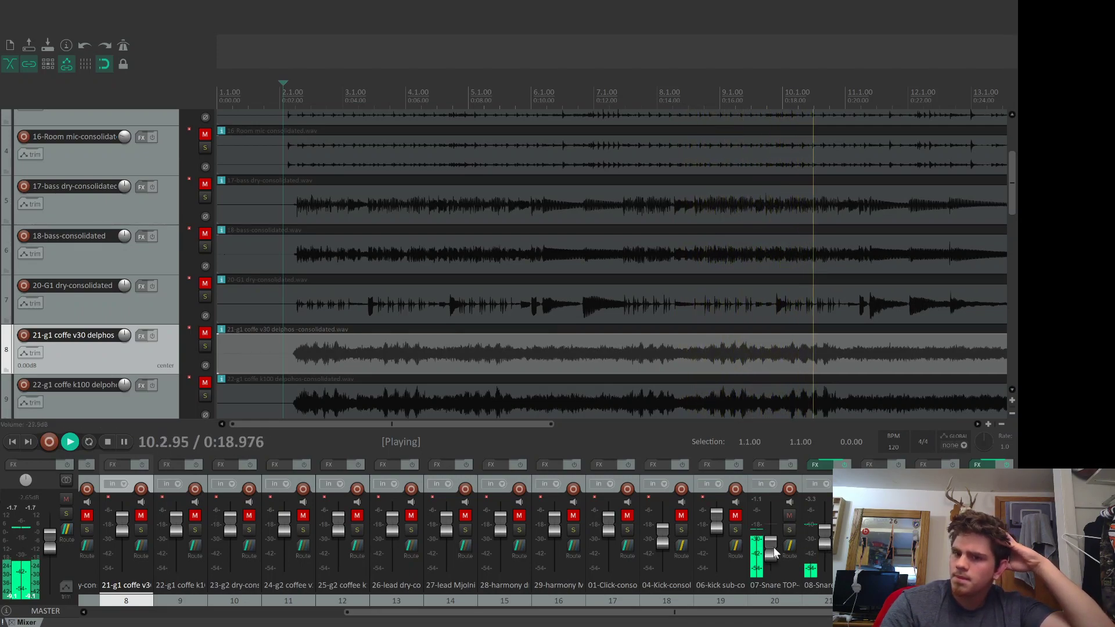
pyautogui.moveTo(775, 534); pyautogui.dragTo(774, 531)
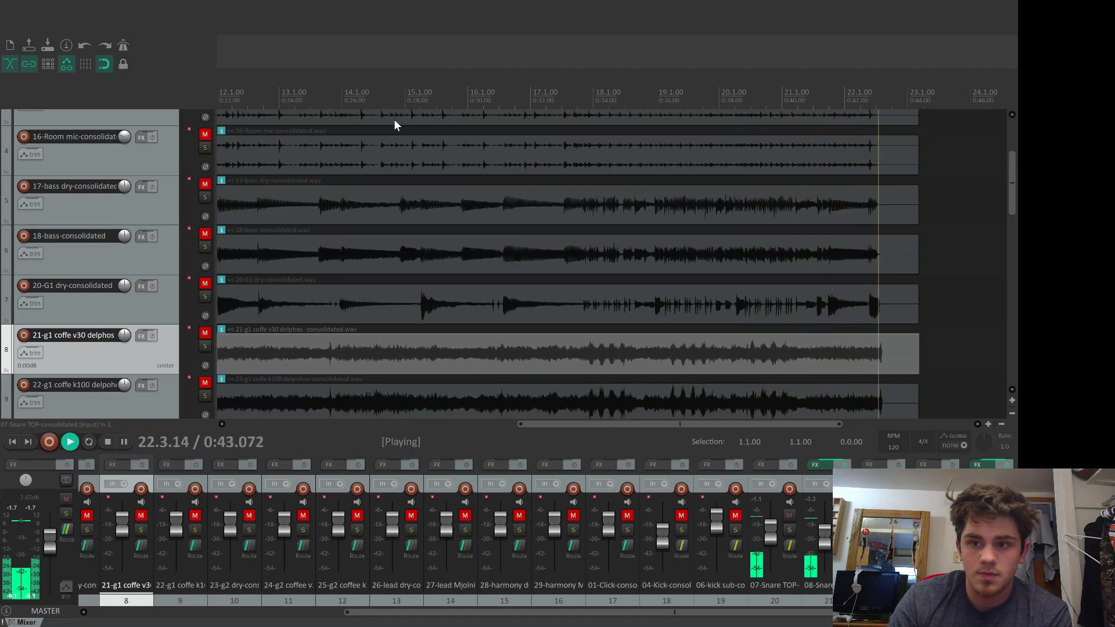
# Step: Replay the snare tracks through to the song's end to judge their blend
pyautogui.press('space')
pyautogui.press('space')
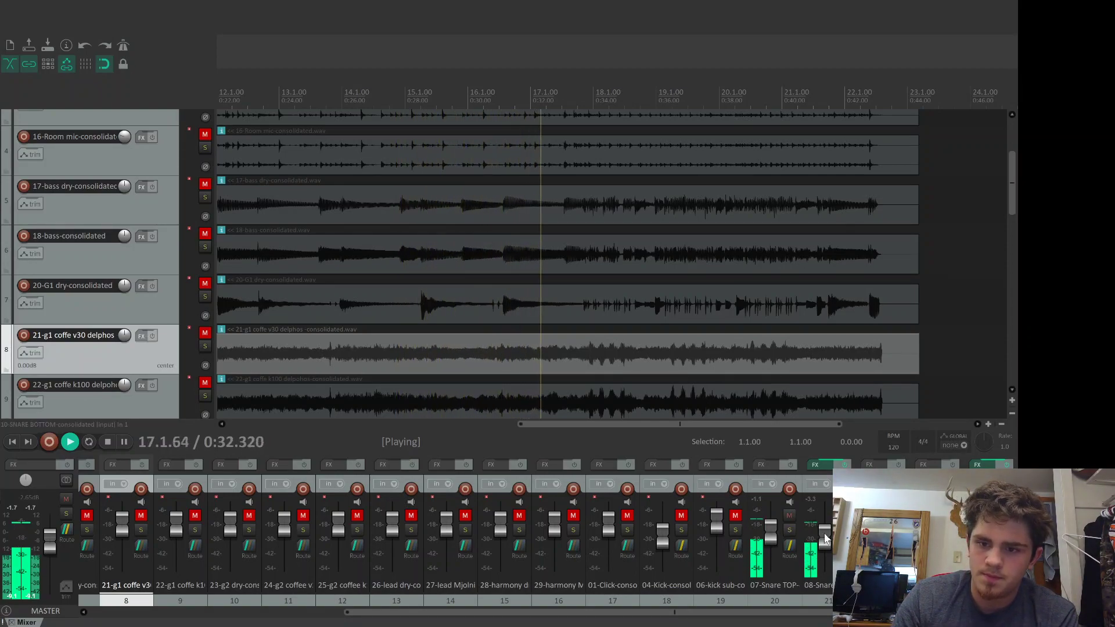
pyautogui.scroll(5, 825, 537)
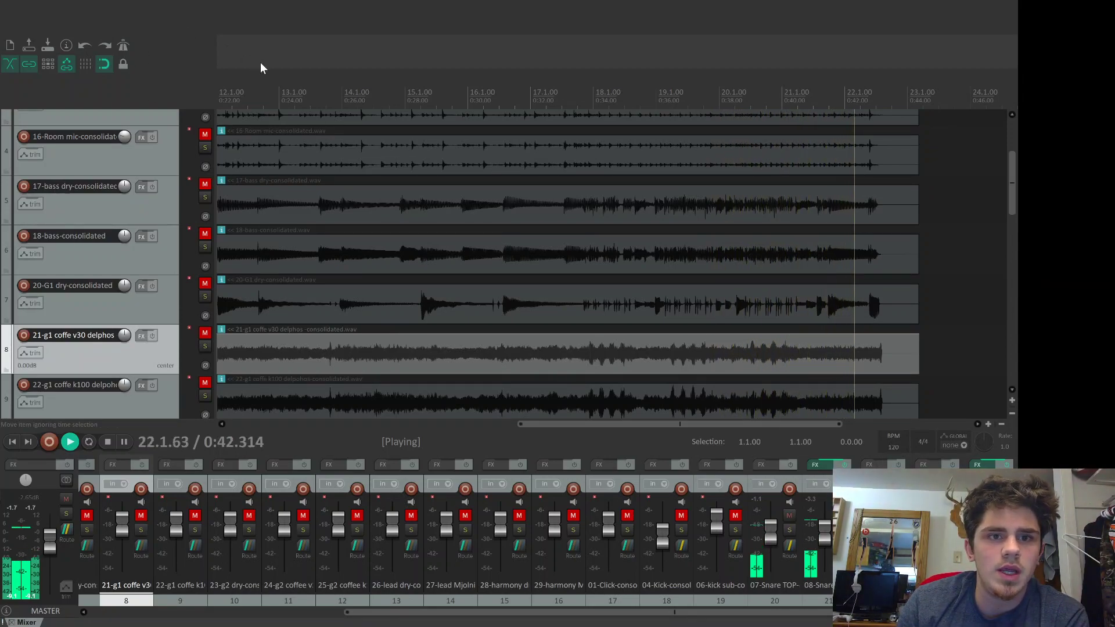
pyautogui.press('space')
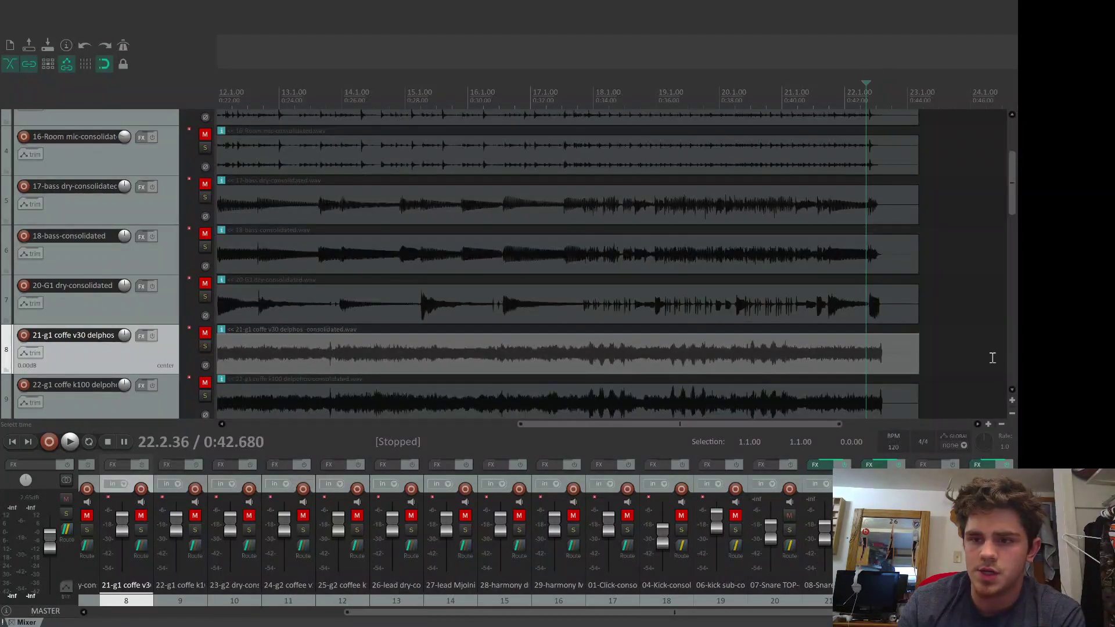
# Step: Set the playback start just before 2.1.00 and replay the snare tracks from there
pyautogui.click(969, 345)
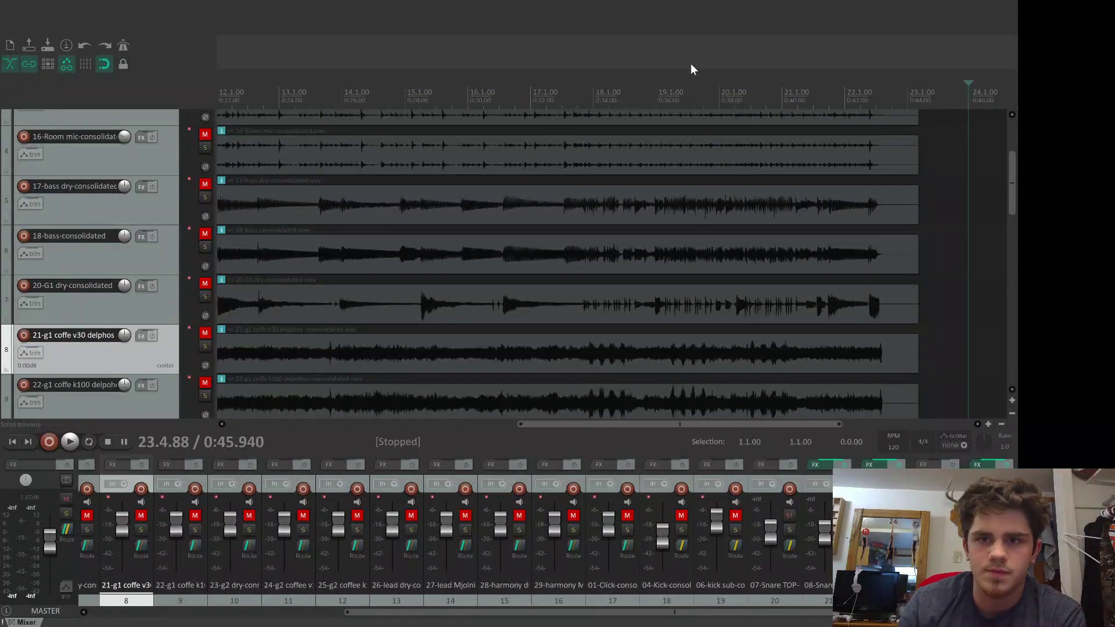
pyautogui.click(232, 424)
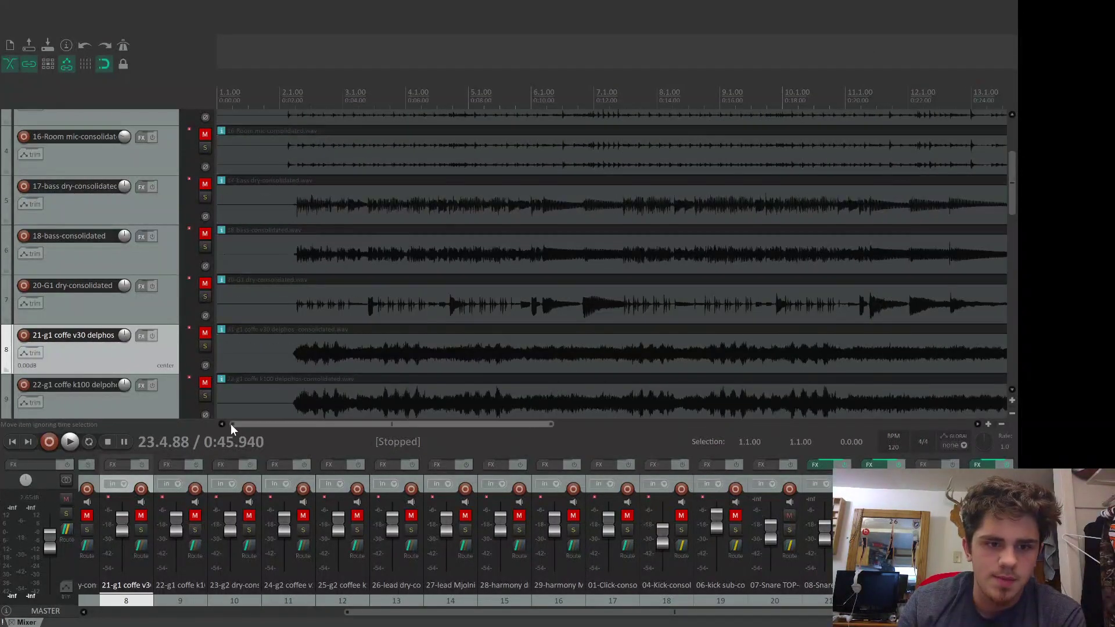
pyautogui.click(263, 355)
pyautogui.press('space')
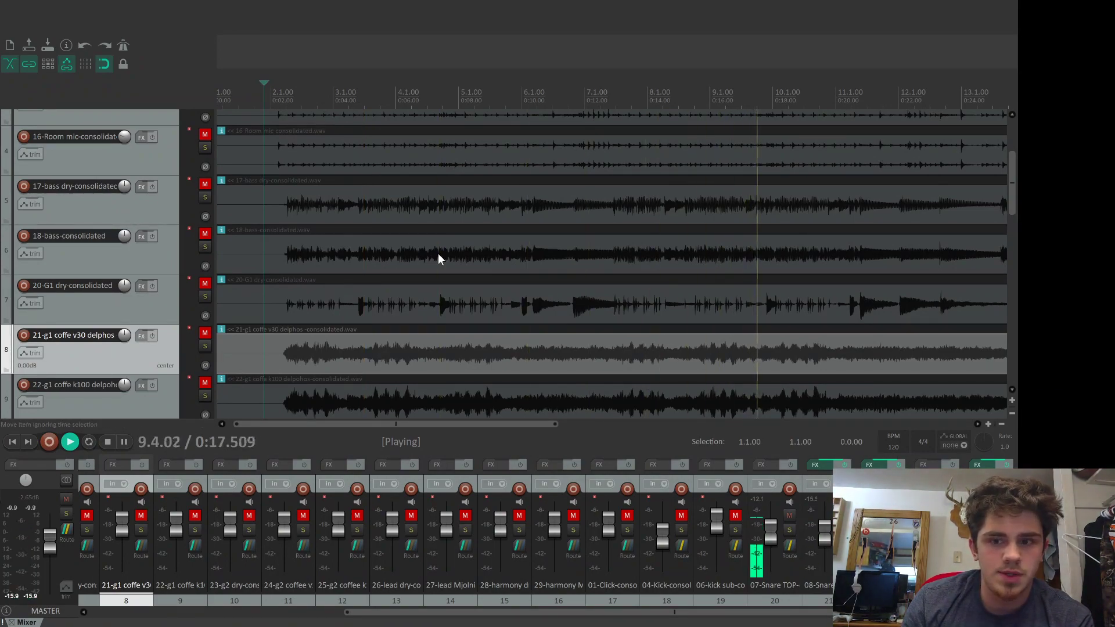
pyautogui.press('space')
pyautogui.press('space')
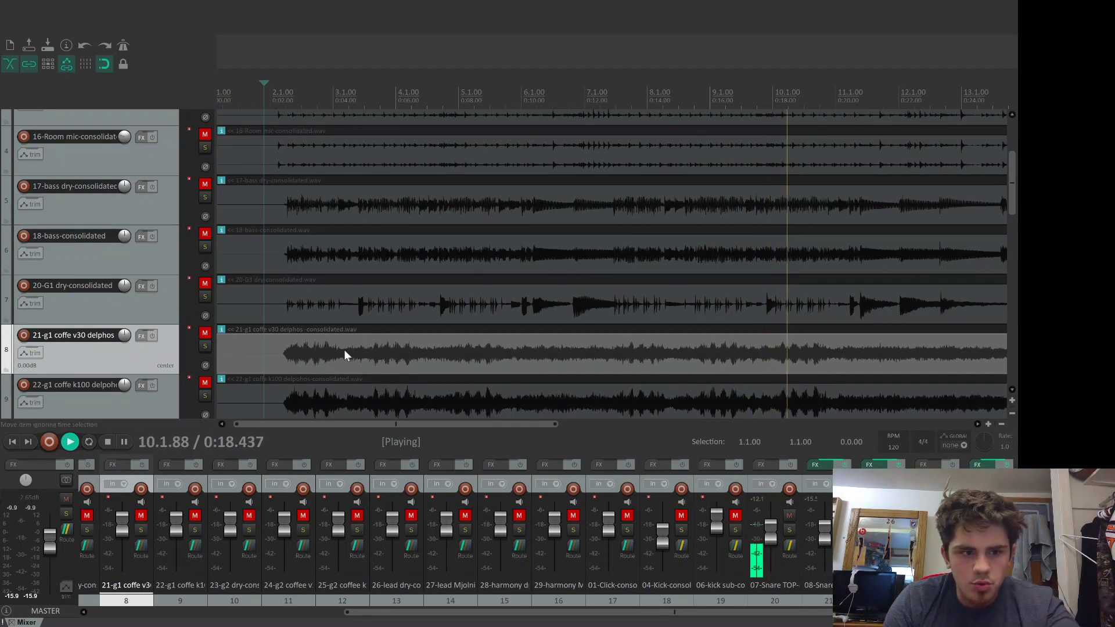
# Step: Raise the master volume to -2.32 dB during playback and replay the snare tracks from just before 2.1.00
pyautogui.moveTo(49, 545); pyautogui.dragTo(48, 540)
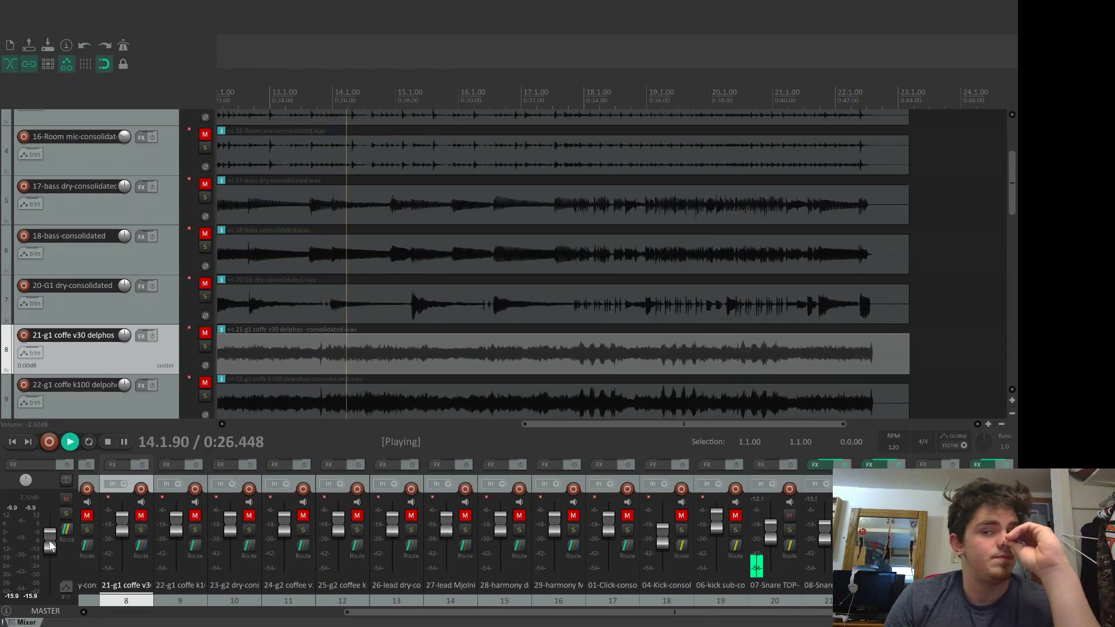
pyautogui.press('space')
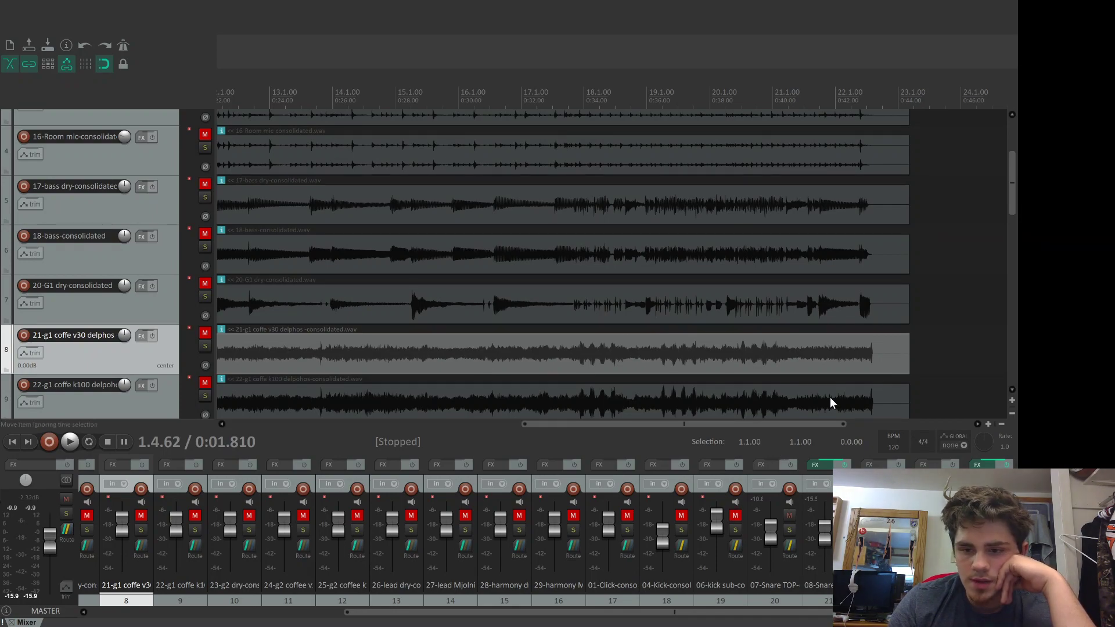
pyautogui.hscroll(-5, 660, 422)
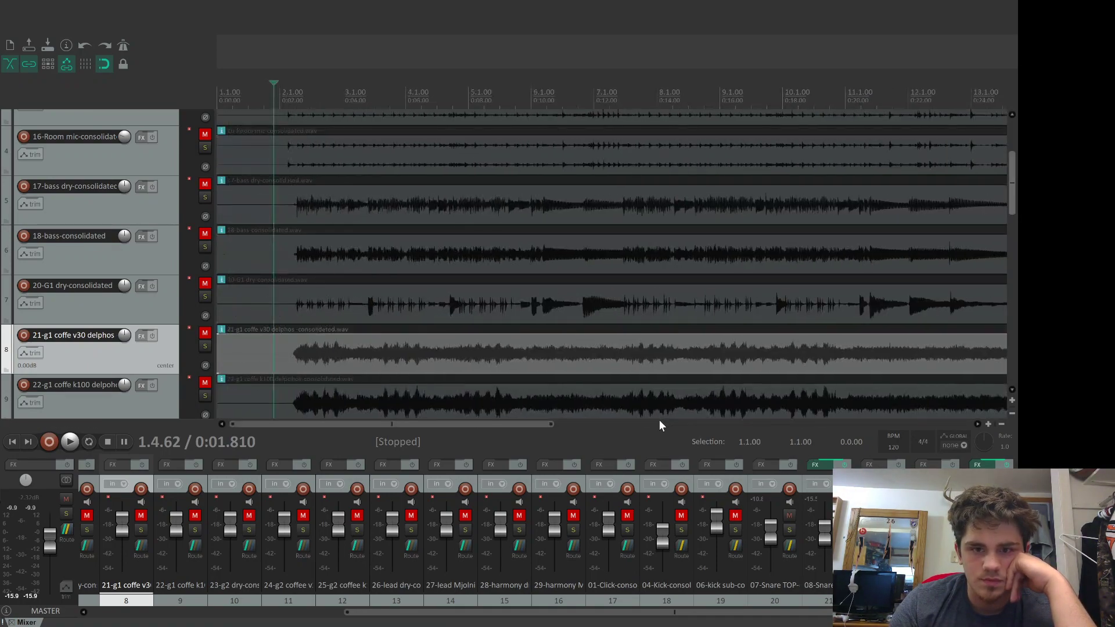
pyautogui.press('space')
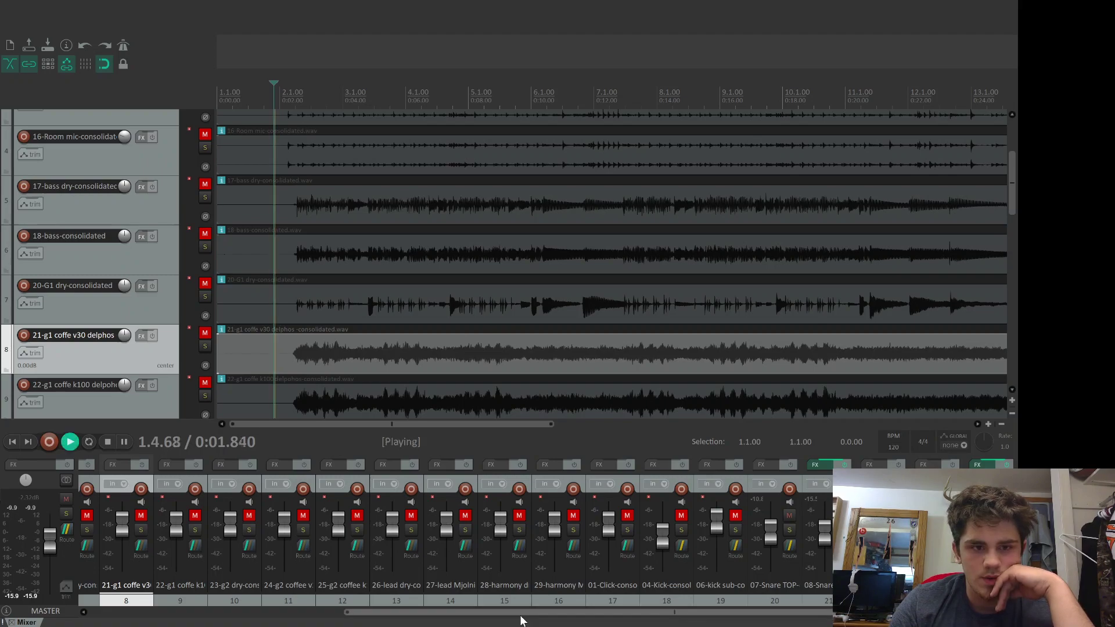
pyautogui.press('space')
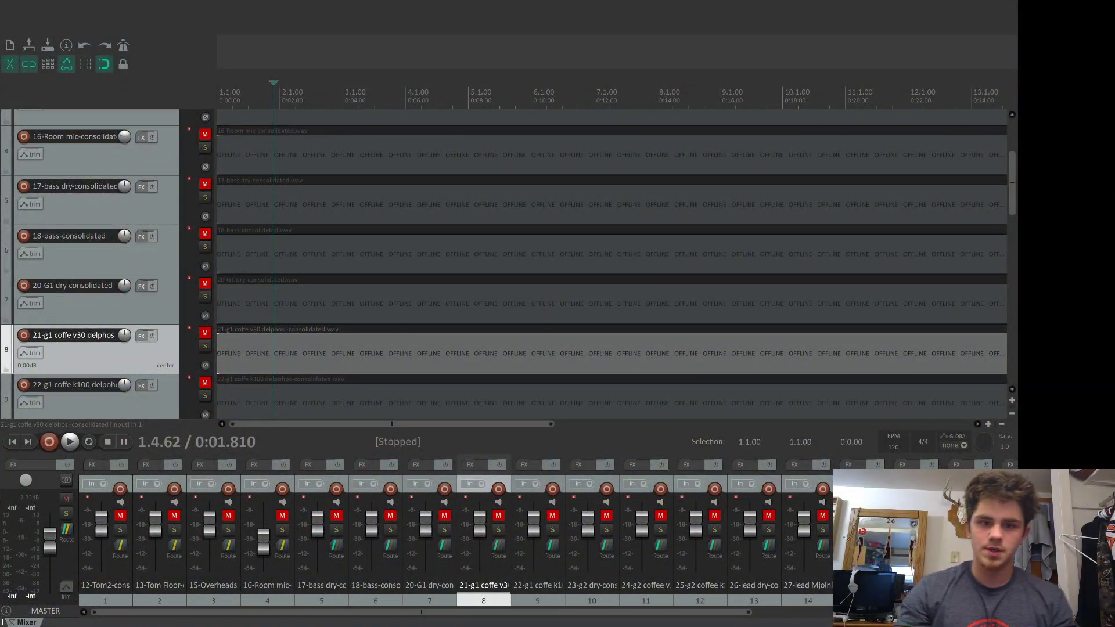
pyautogui.press('space')
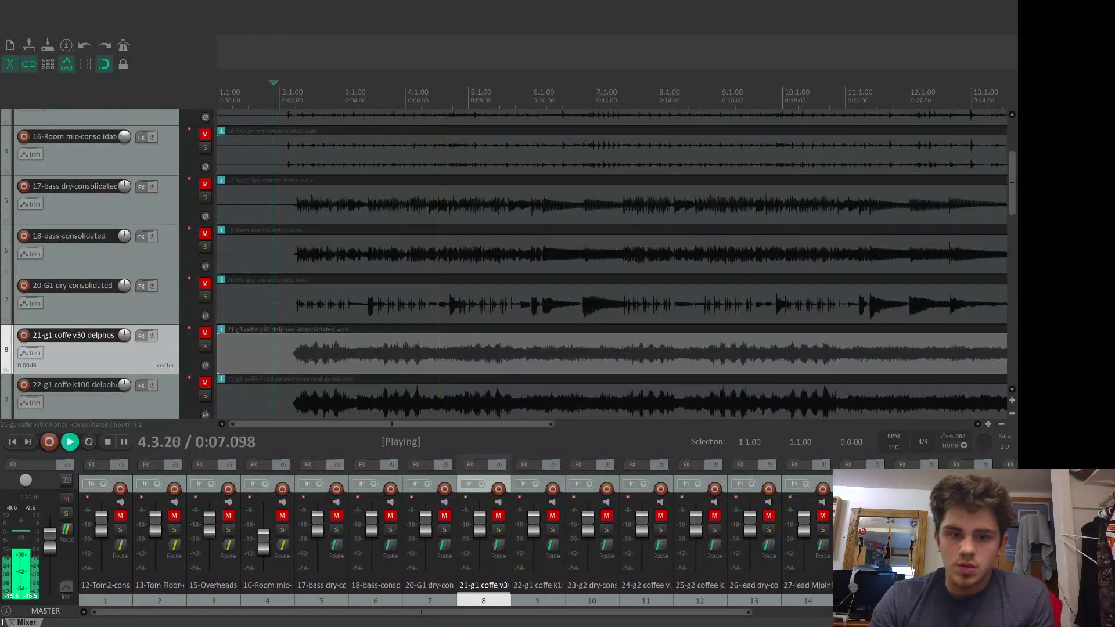
pyautogui.press('space')
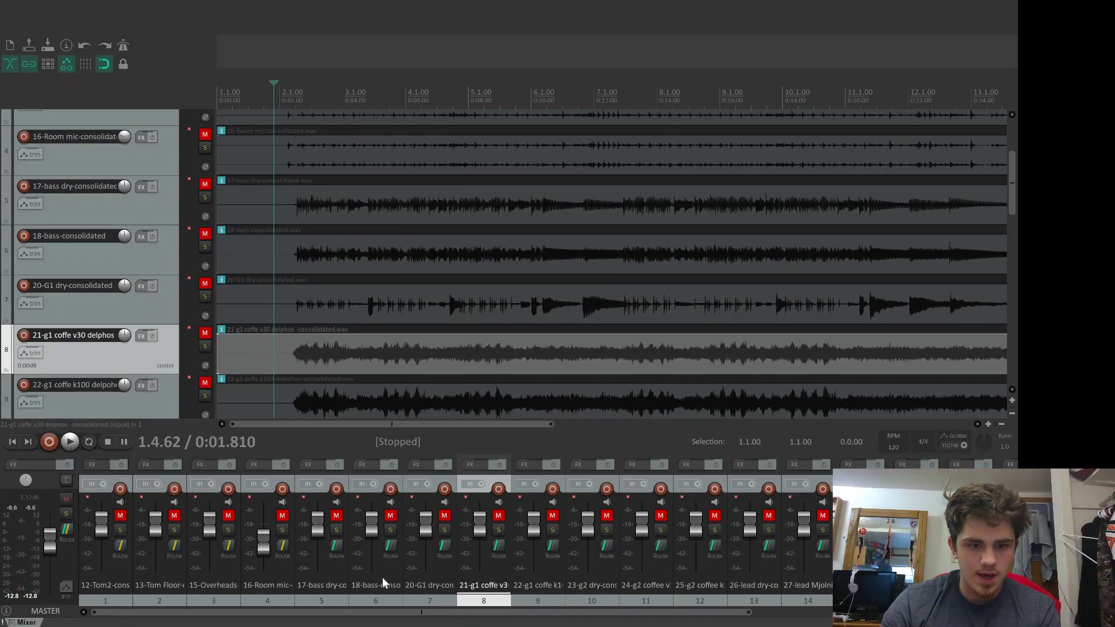
# Step: Unmute 04-Kick and 06-kick sub, and during playback raise 04-Kick slightly and lower 06-kick sub against the snares
pyautogui.moveTo(539, 613); pyautogui.dragTo(807, 615)
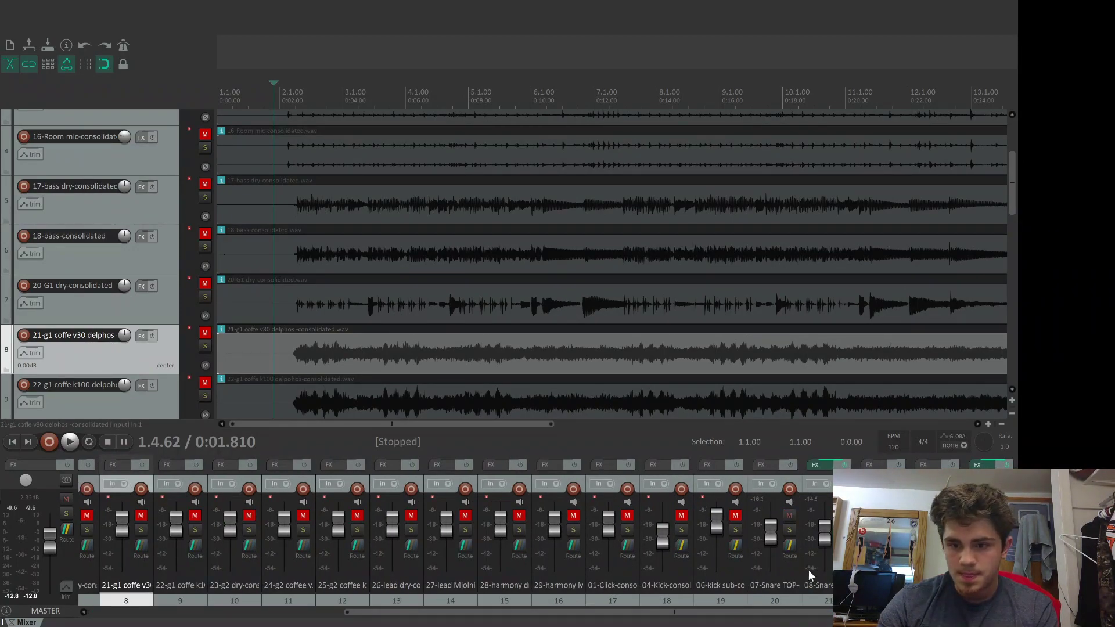
pyautogui.click(735, 516)
pyautogui.press('space')
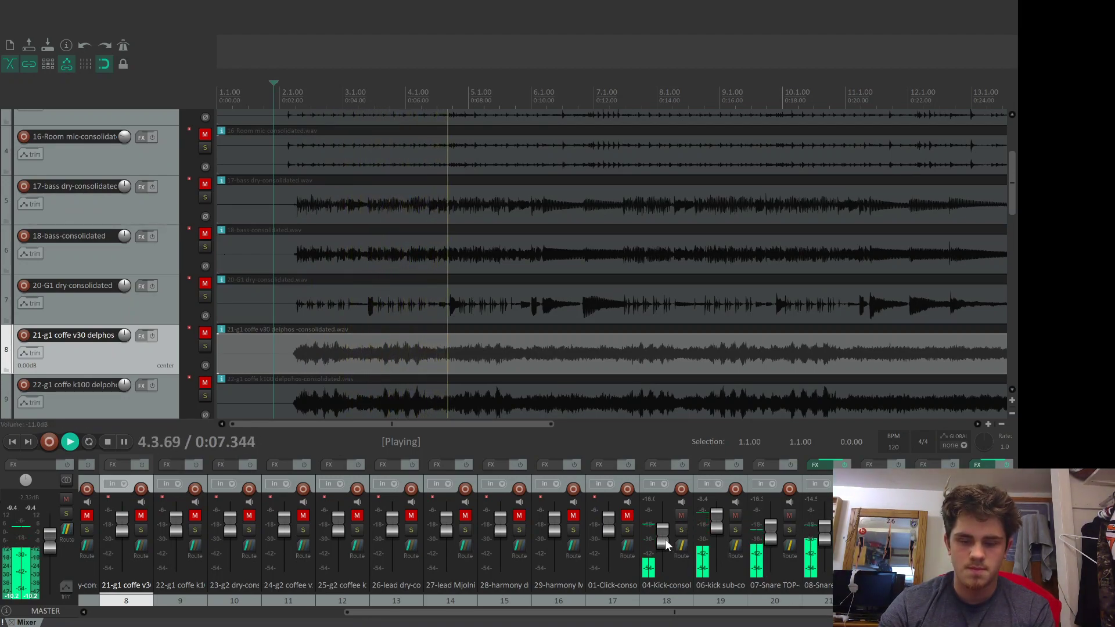
pyautogui.moveTo(666, 544); pyautogui.dragTo(722, 541)
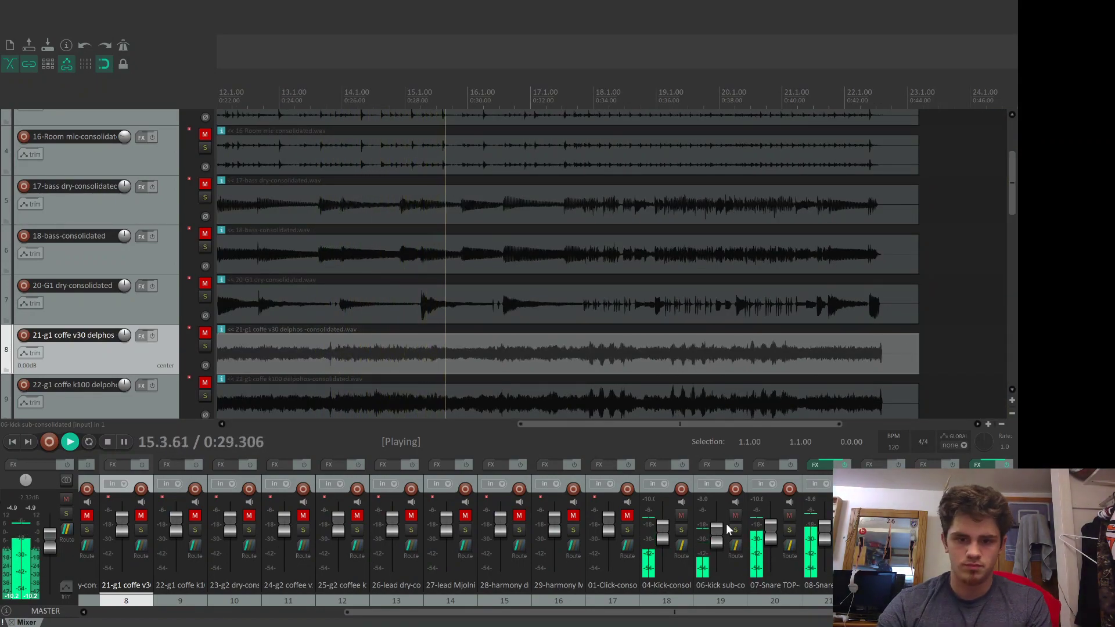
pyautogui.press('space')
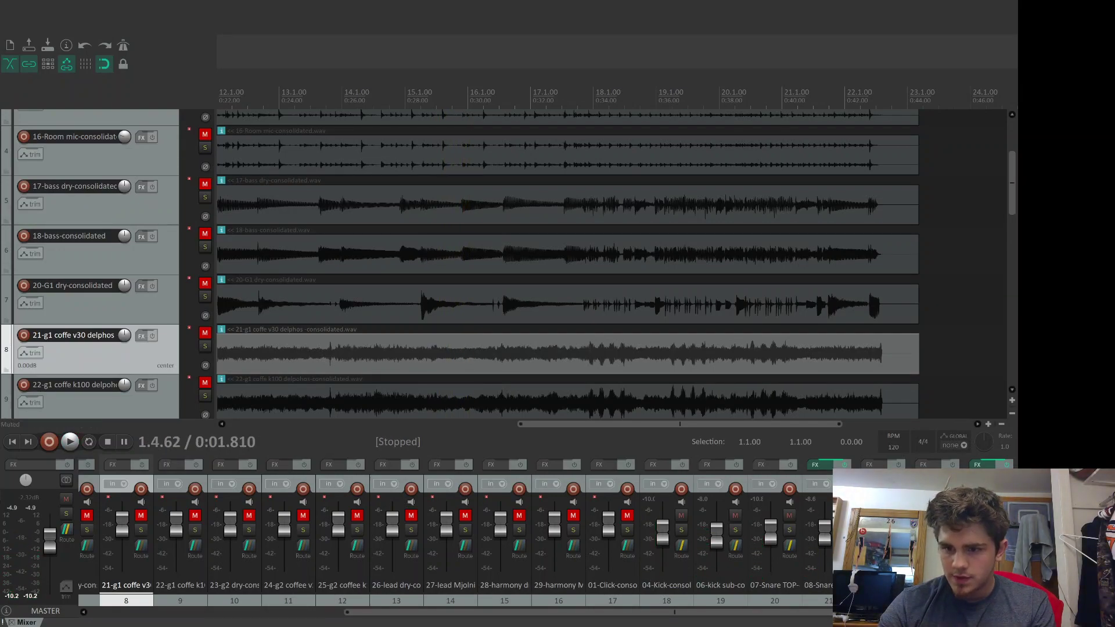
# Step: Unmute 12-Tom2, 13-Tom Floor, 15-Overheads and 16-Room mic, and pull the overheads and room faders down
pyautogui.moveTo(700, 612); pyautogui.dragTo(319, 535)
pyautogui.click(120, 516)
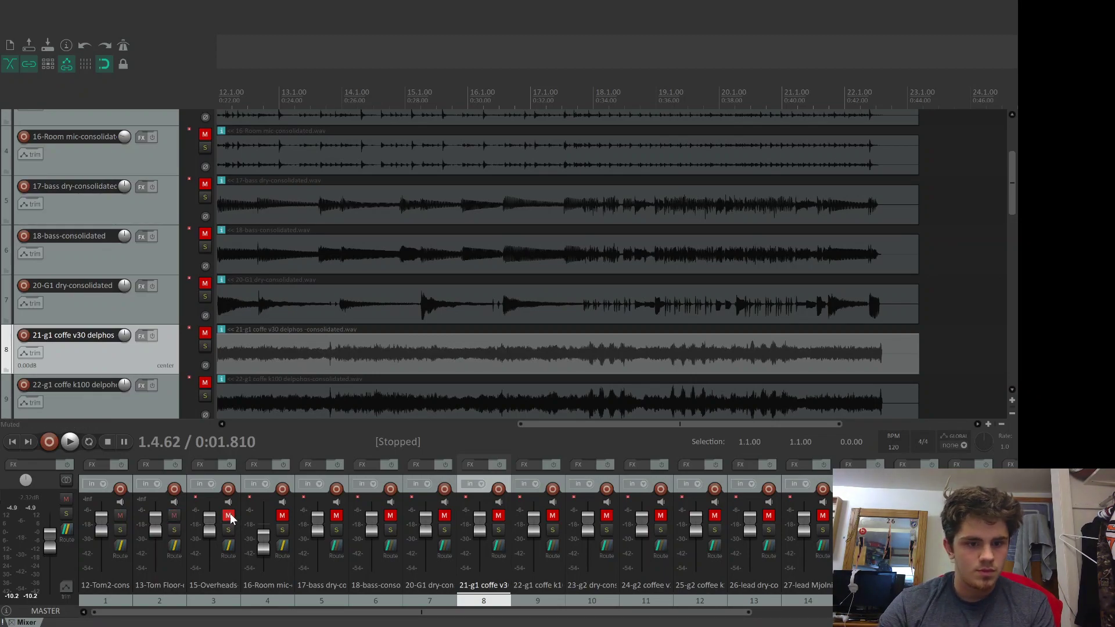
pyautogui.click(229, 516)
pyautogui.click(282, 516)
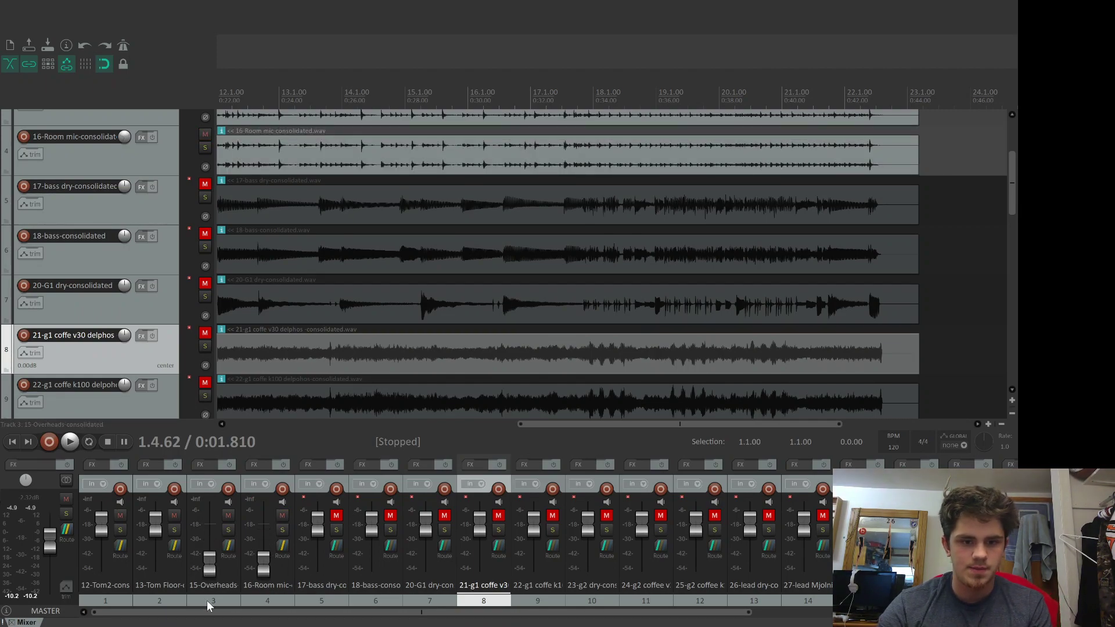
# Step: Bring 15-Overheads back up during playback and check its balance with the kick and snare tracks
pyautogui.press('space')
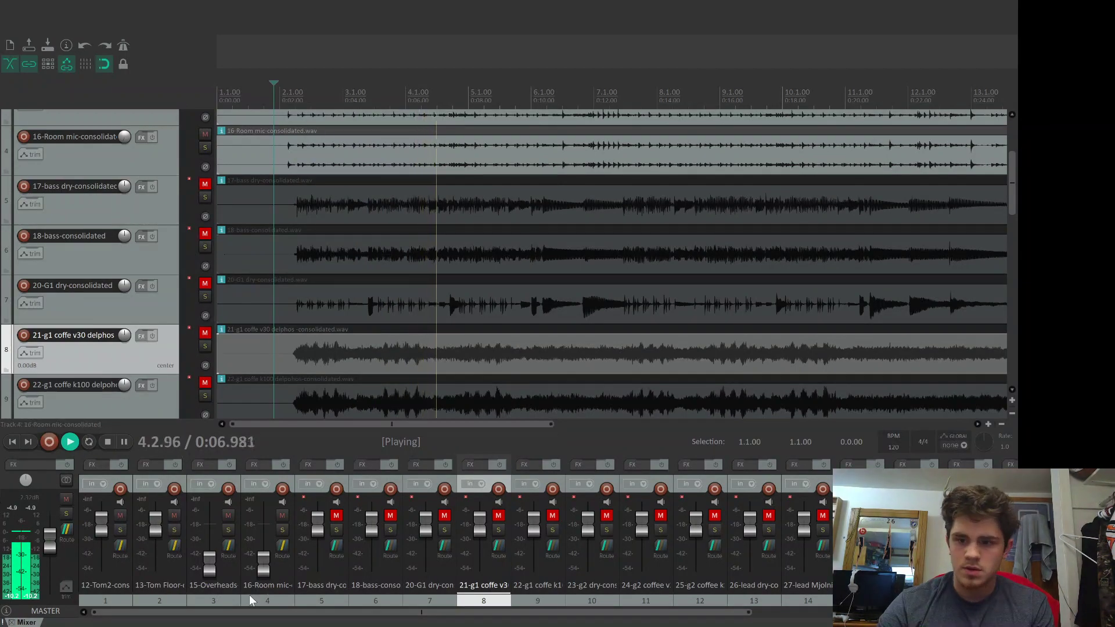
pyautogui.moveTo(214, 562); pyautogui.dragTo(209, 525)
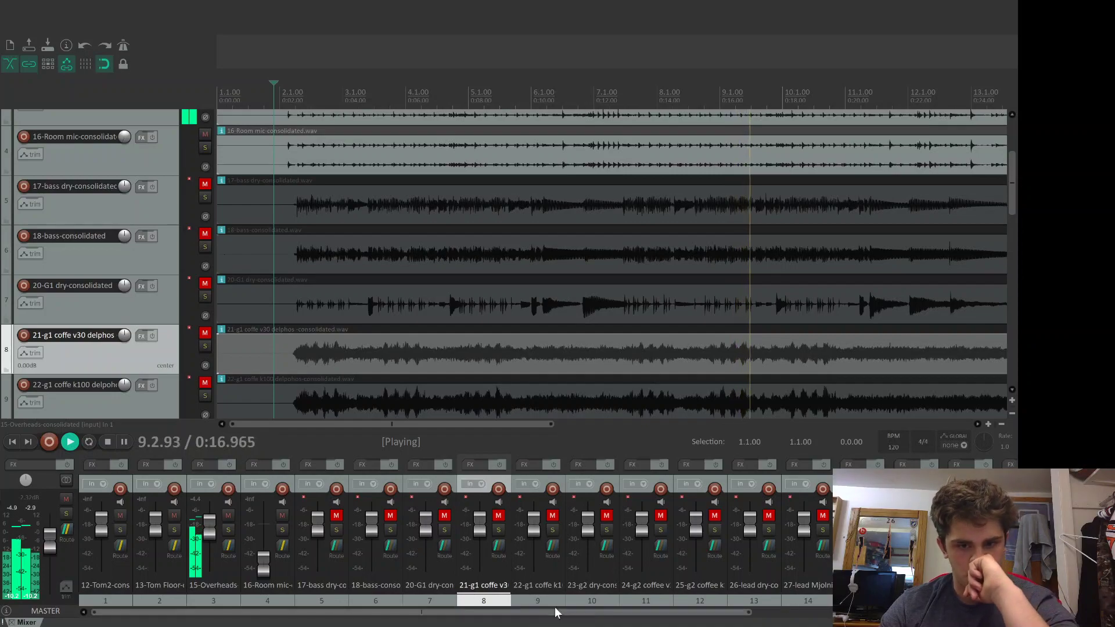
pyautogui.moveTo(552, 619); pyautogui.dragTo(807, 621)
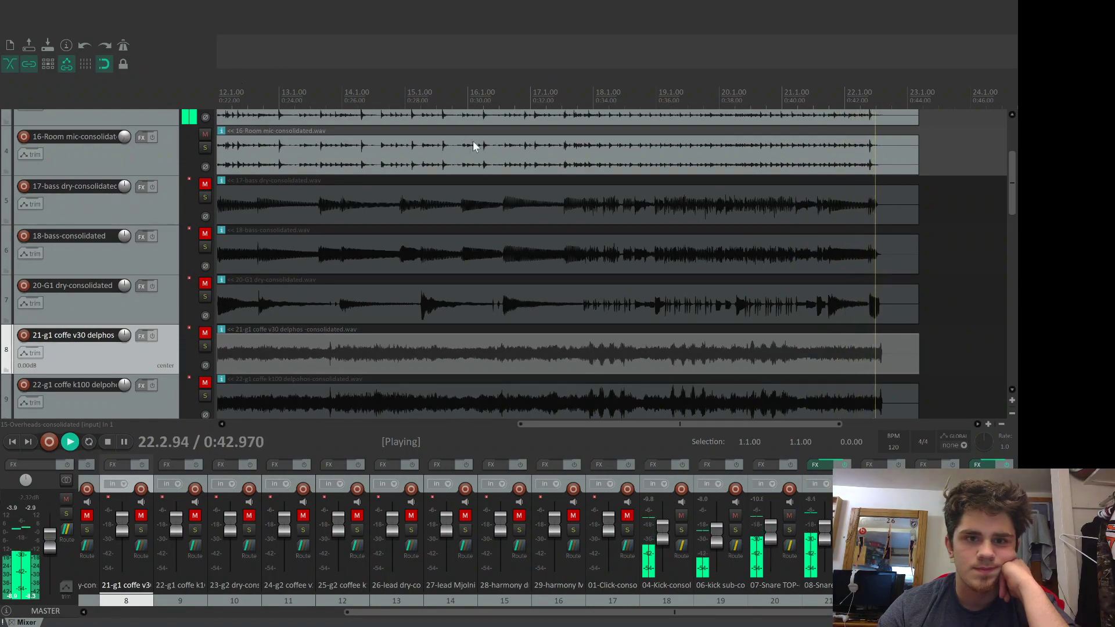
pyautogui.press('space')
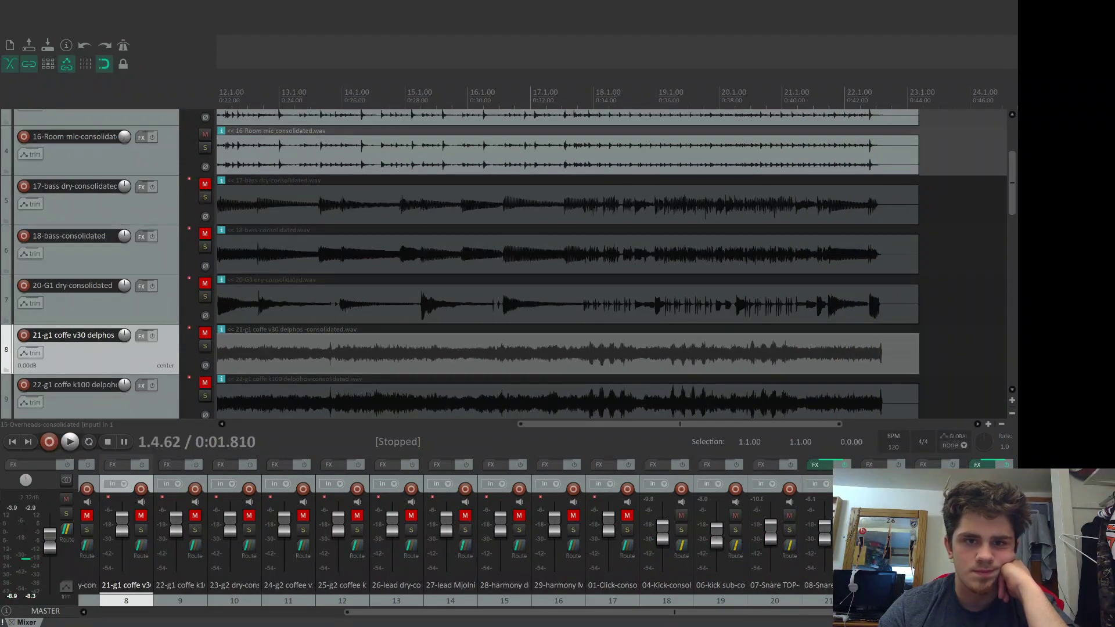
# Step: Raise the 16-Room mic fader again to bring the room sound into the drum mix
pyautogui.press('space')
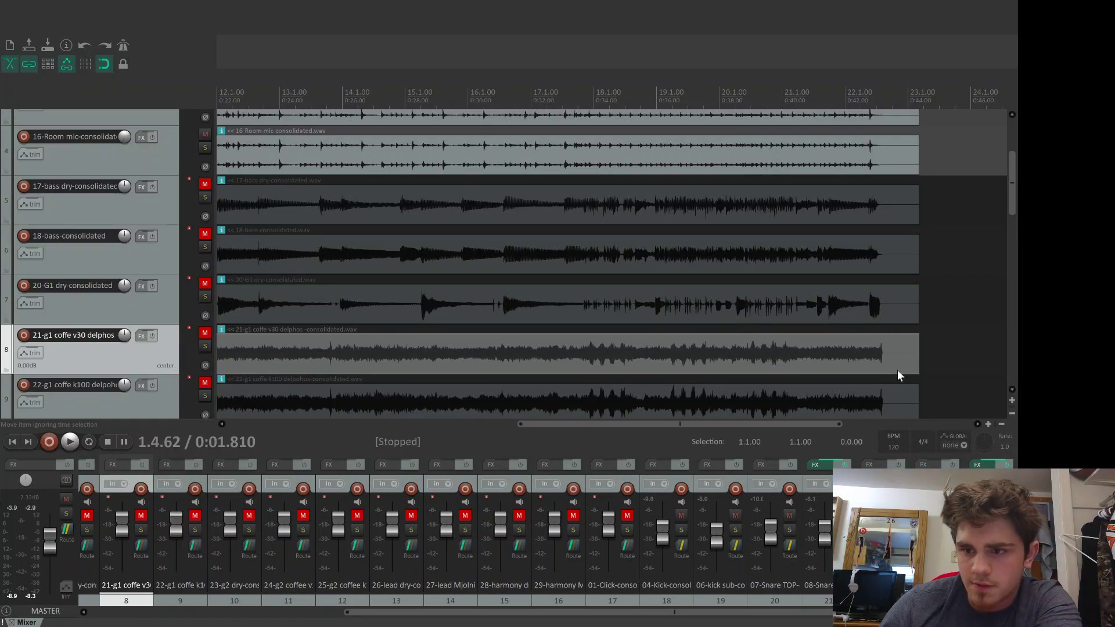
pyautogui.moveTo(770, 427); pyautogui.dragTo(434, 390)
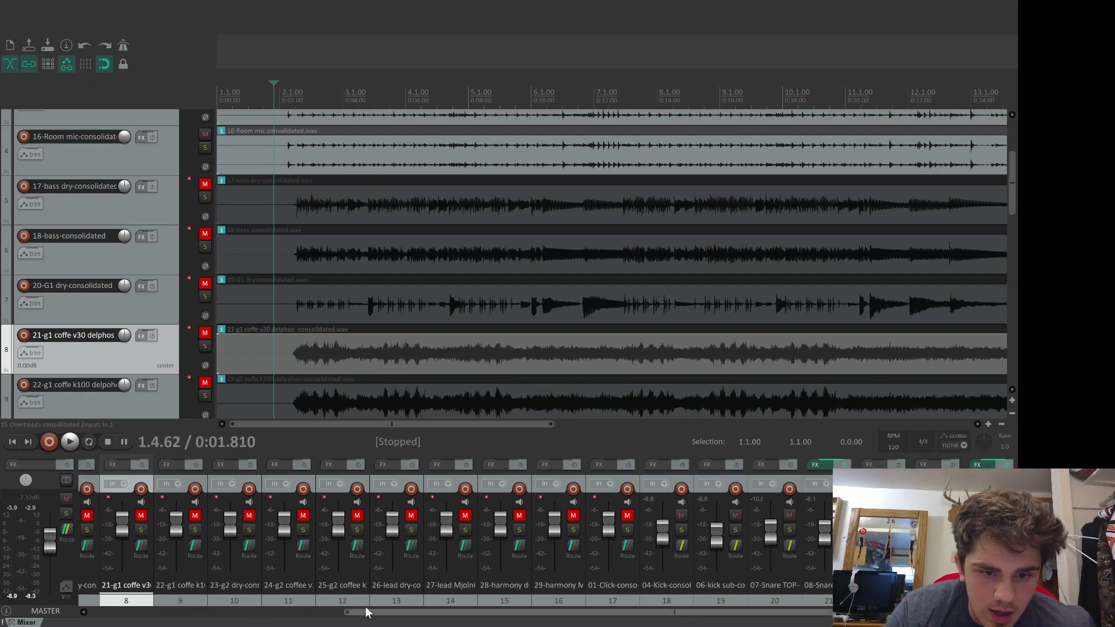
pyautogui.hscroll(-1, 365, 610)
pyautogui.hscroll(-10, 233, 610)
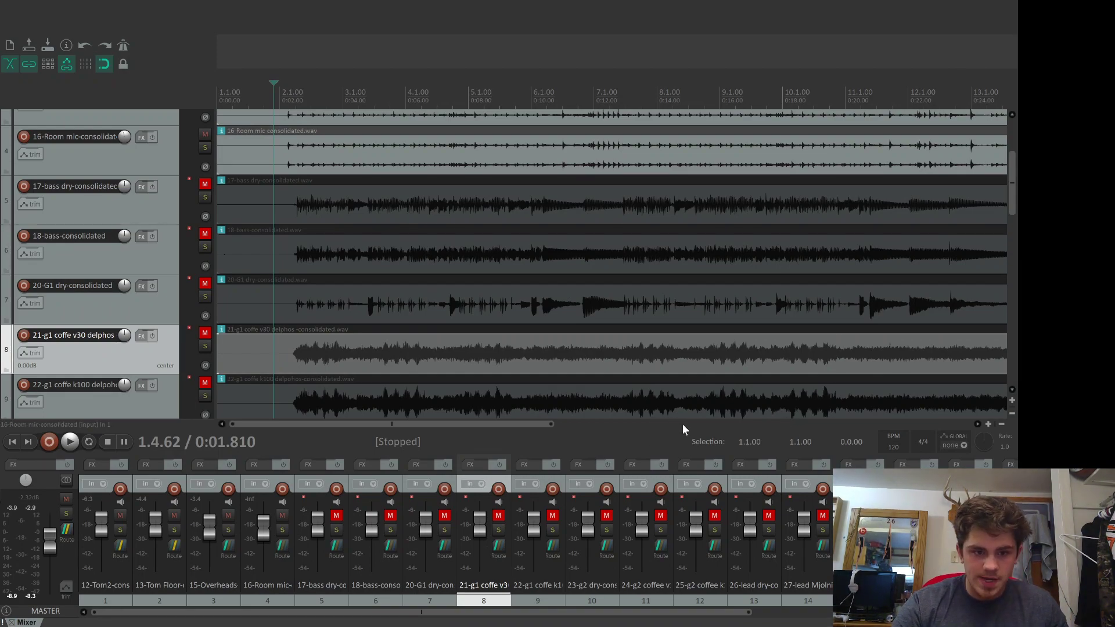
# Step: Play back the drum mix with all its tracks unmuted to check the overall balance
pyautogui.press('space')
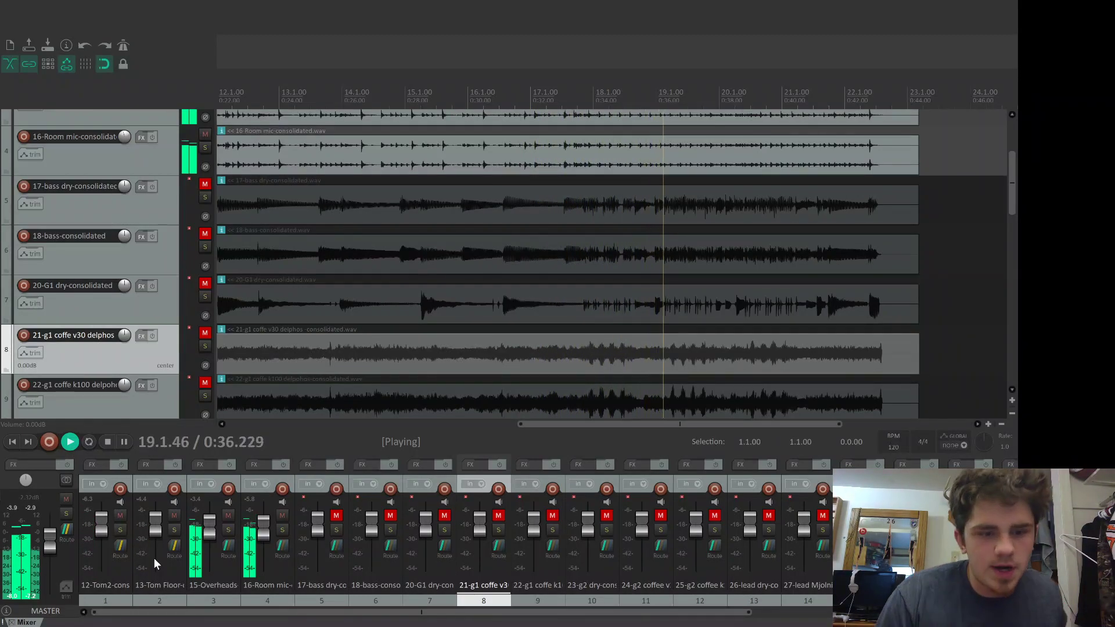
pyautogui.press('space')
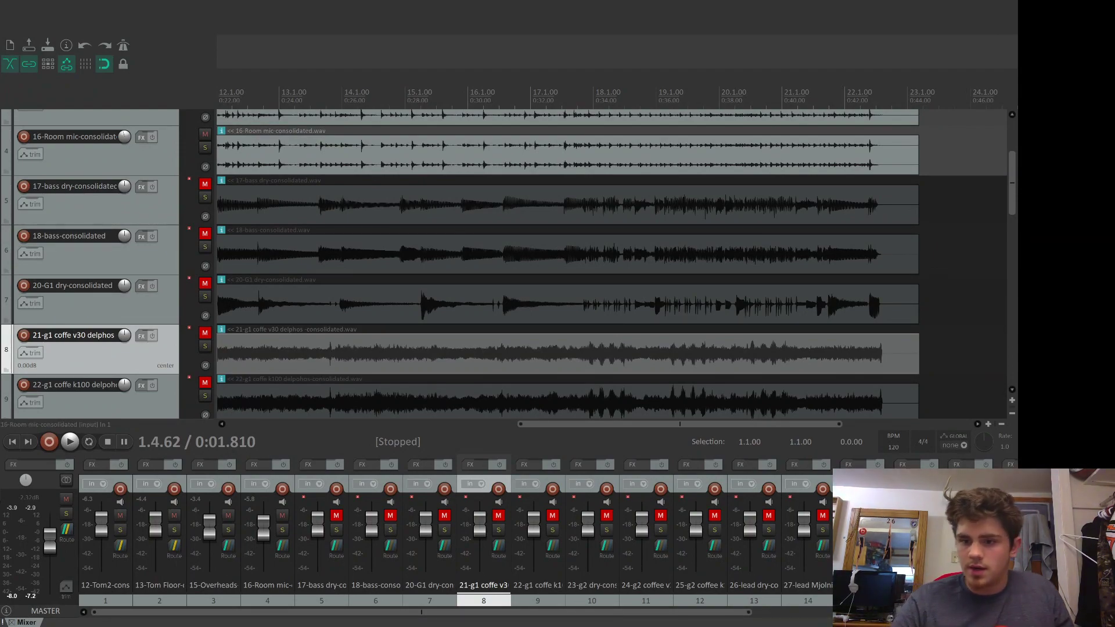
pyautogui.moveTo(747, 612); pyautogui.dragTo(965, 612)
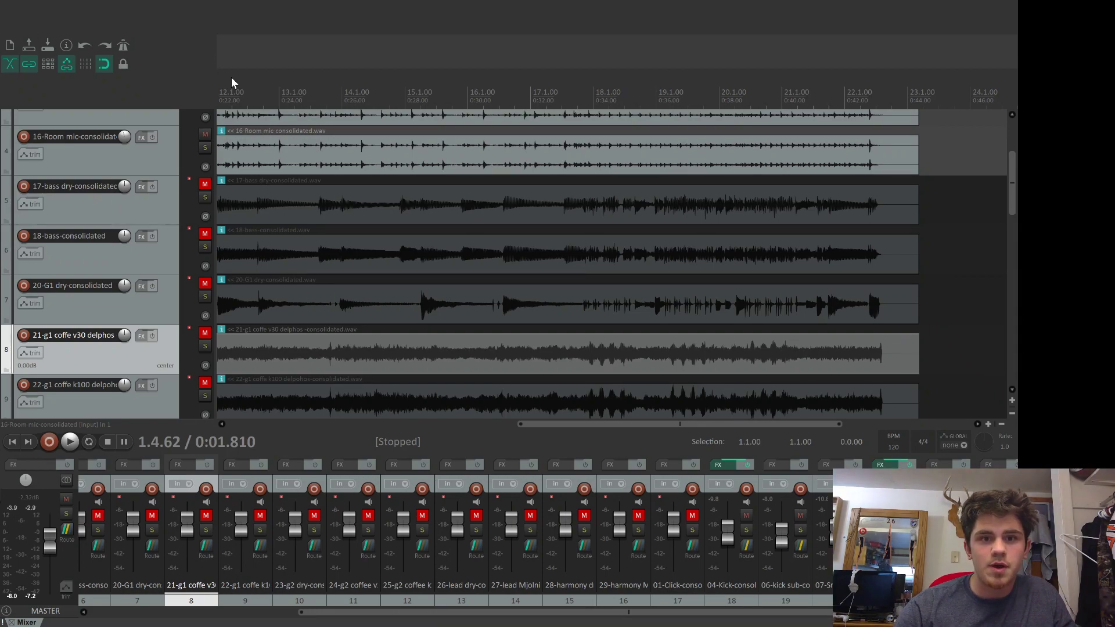
pyautogui.press('space')
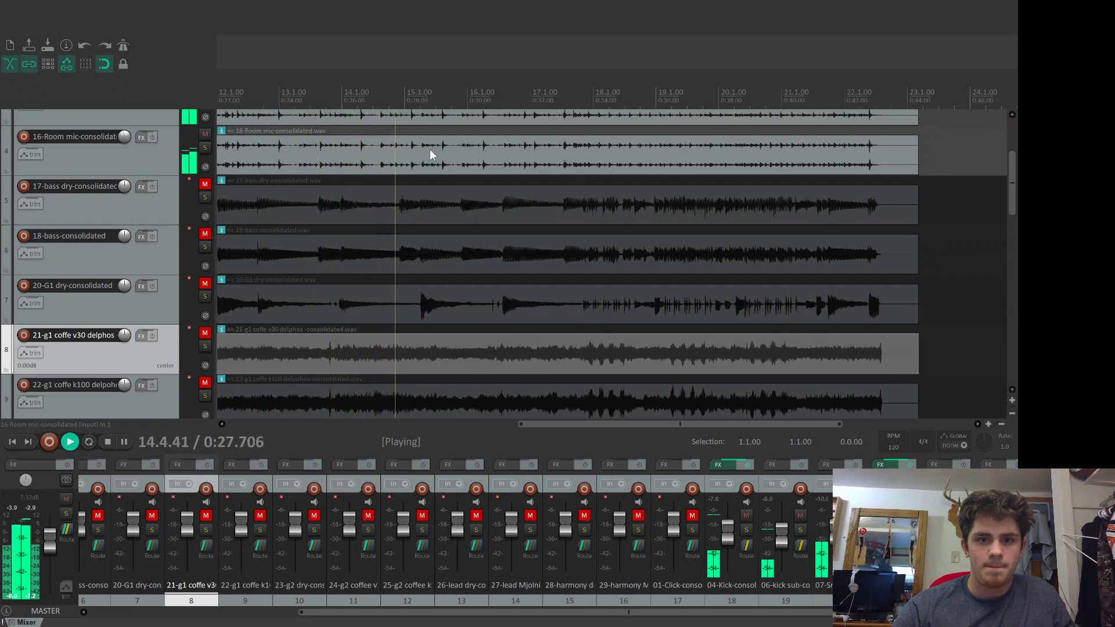
# Step: Play back the drum mix from near the song's start and again from bar 5 to check the overall balance
pyautogui.press('space')
pyautogui.press('space')
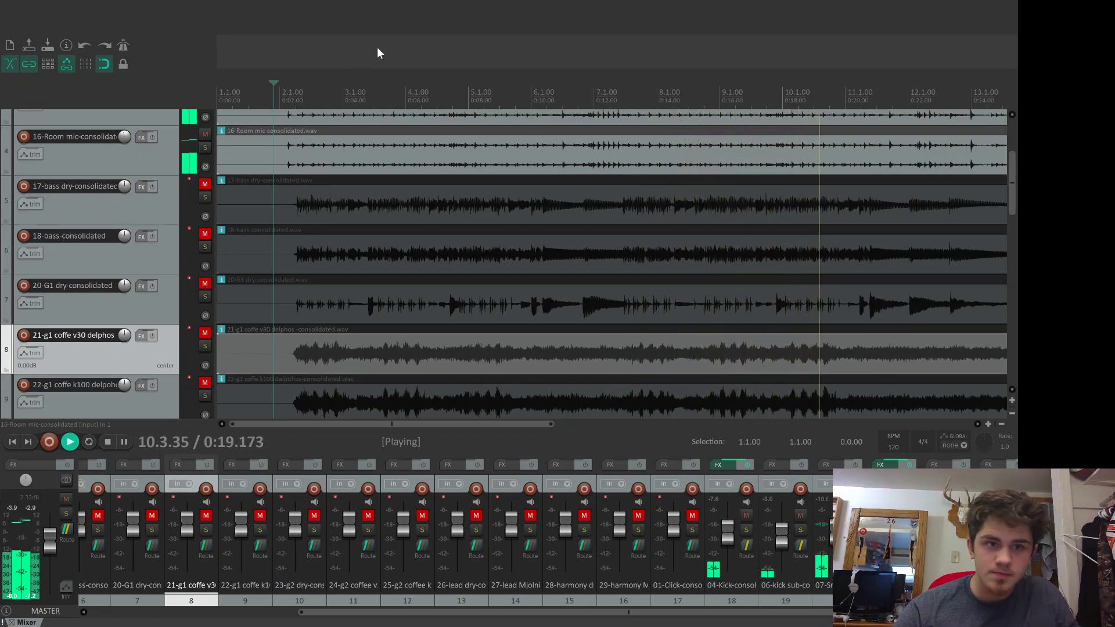
pyautogui.press('space')
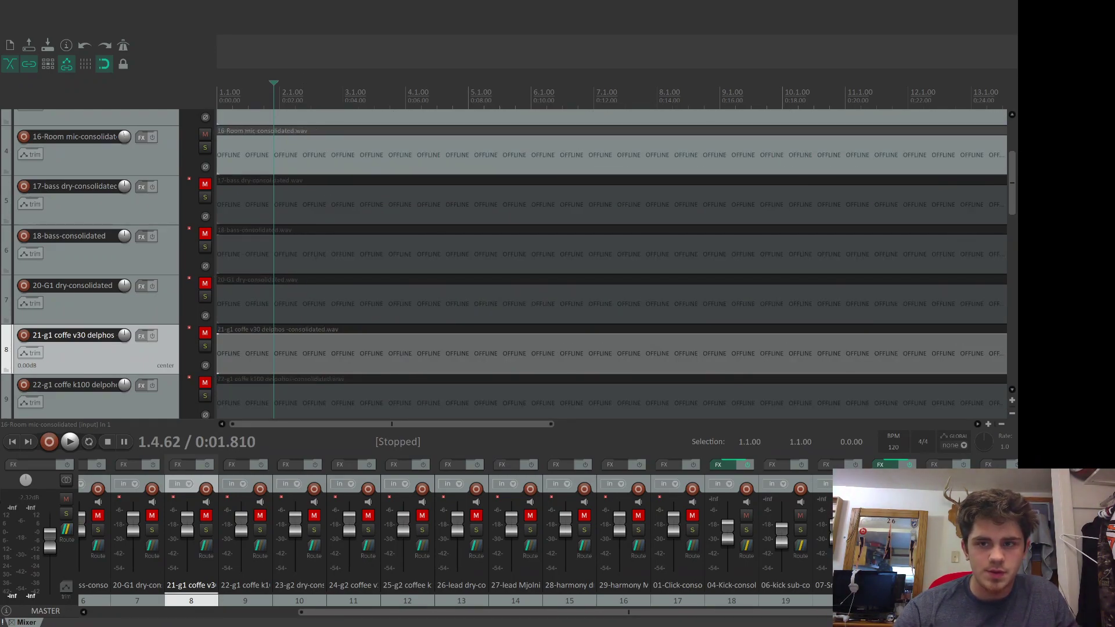
pyautogui.click(503, 36)
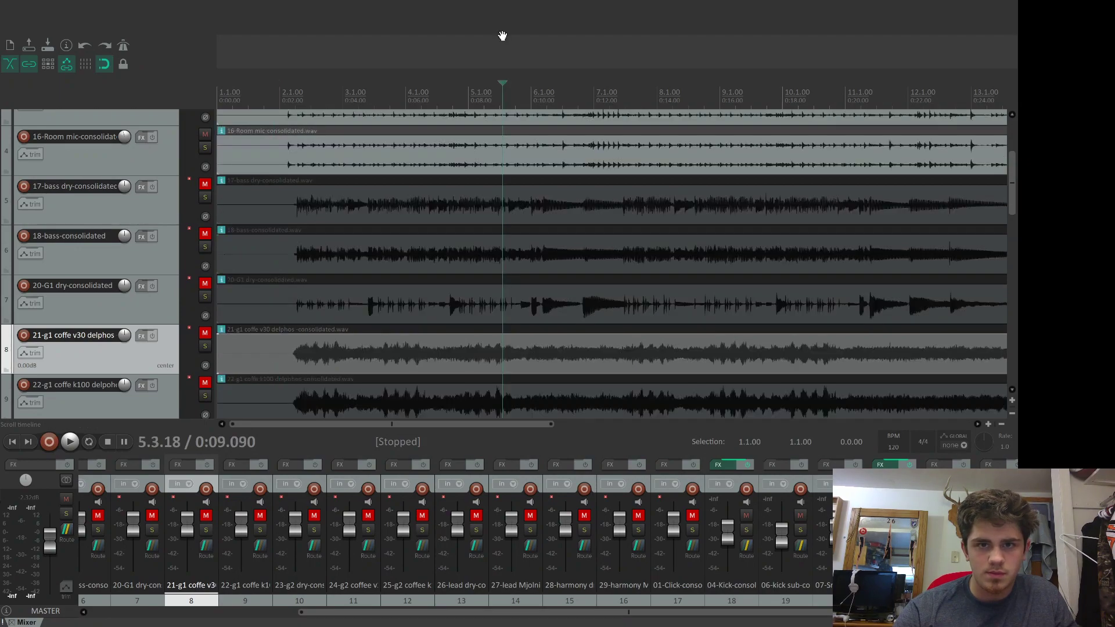
pyautogui.press('space')
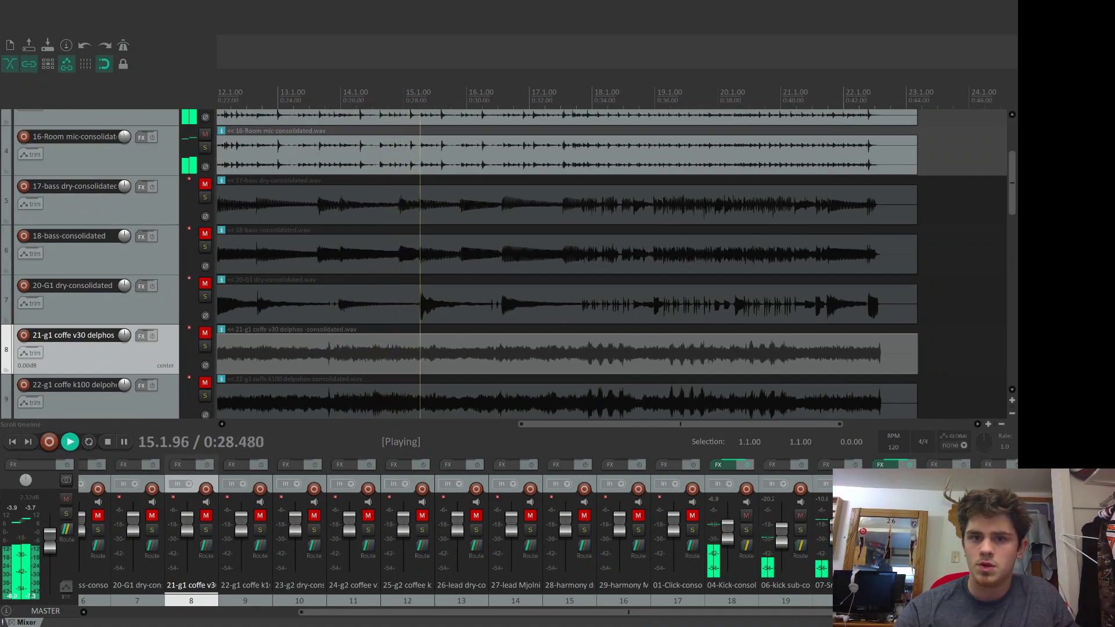
# Step: Compare the drum sound in the sections from bar 17 and bar 13 during playback
pyautogui.click(568, 20)
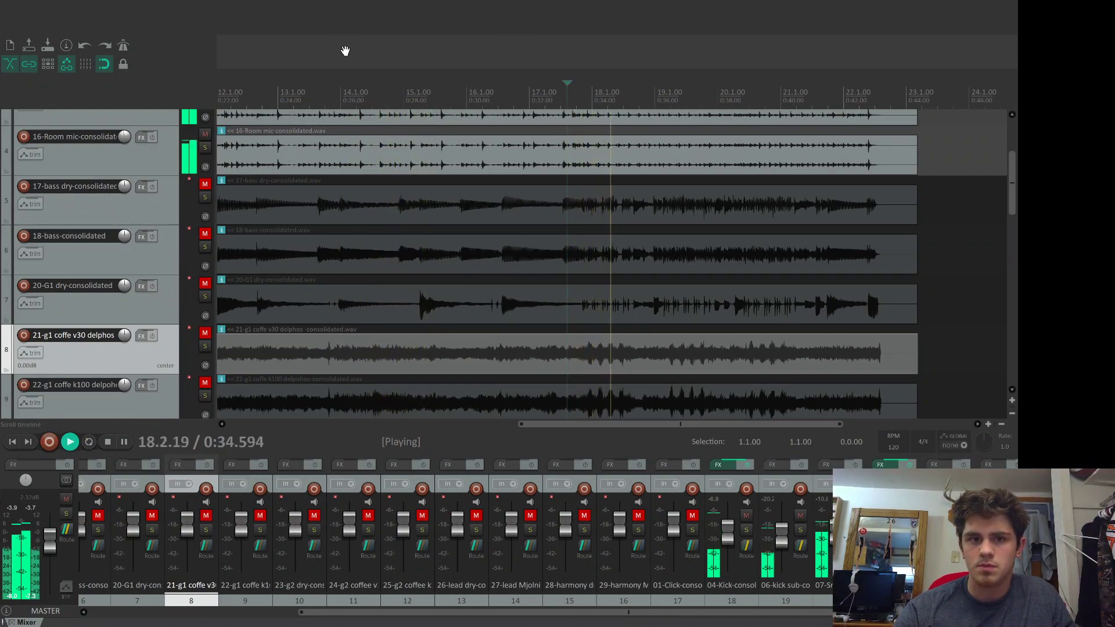
pyautogui.click(331, 43)
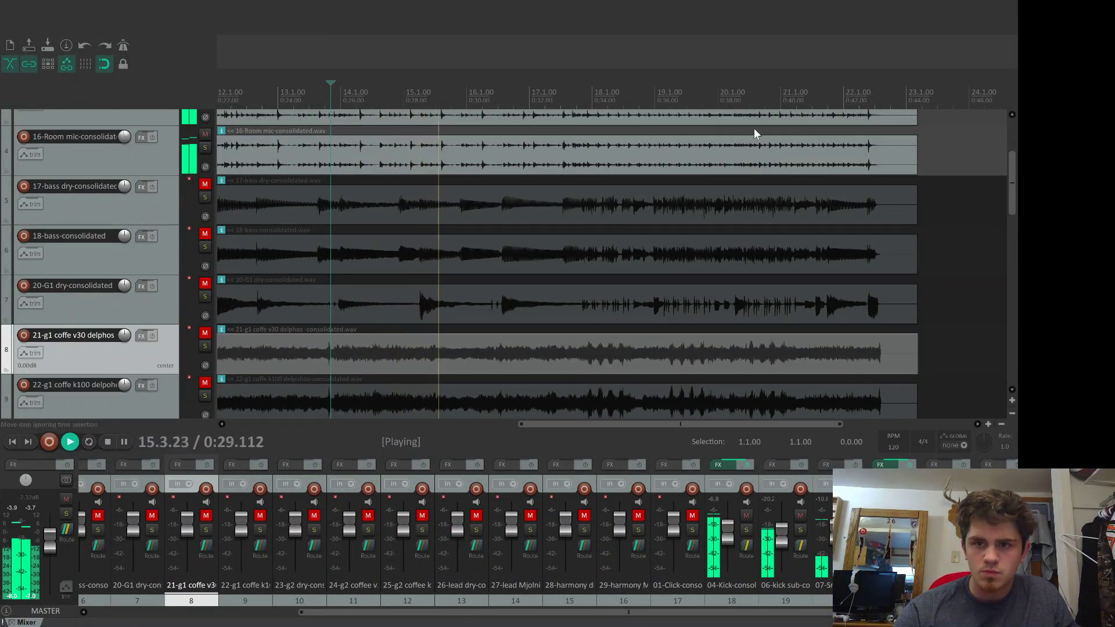
pyautogui.press('space')
pyautogui.press('space')
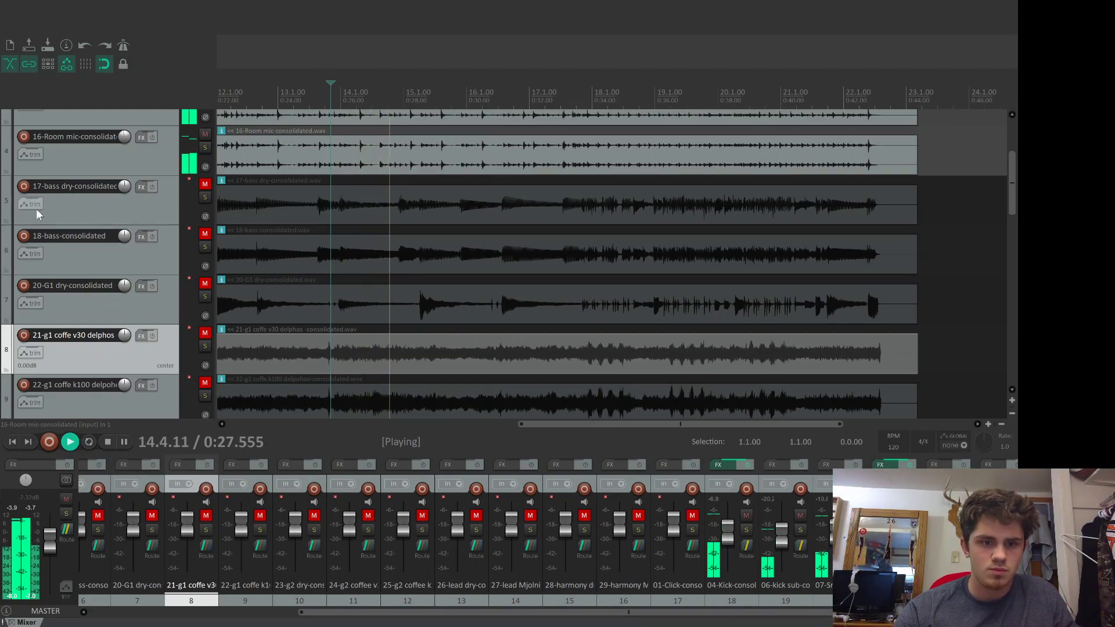
# Step: Restart playback from bar 2 and raise the 04-Kick fader slightly and the 06-kick sub fader further
pyautogui.click(244, 424)
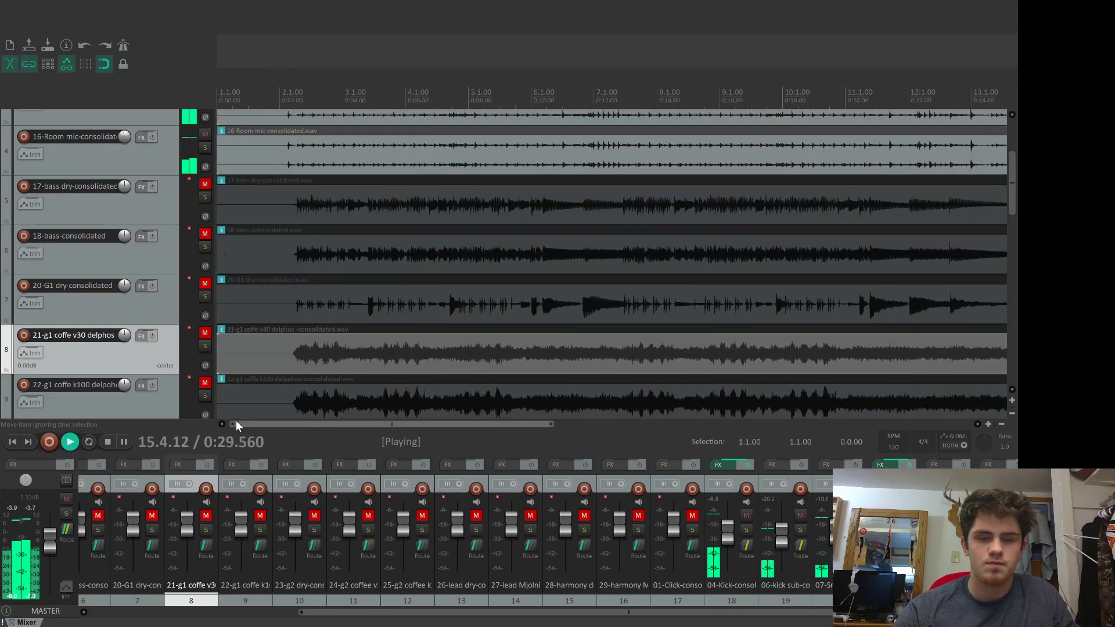
pyautogui.click(326, 88)
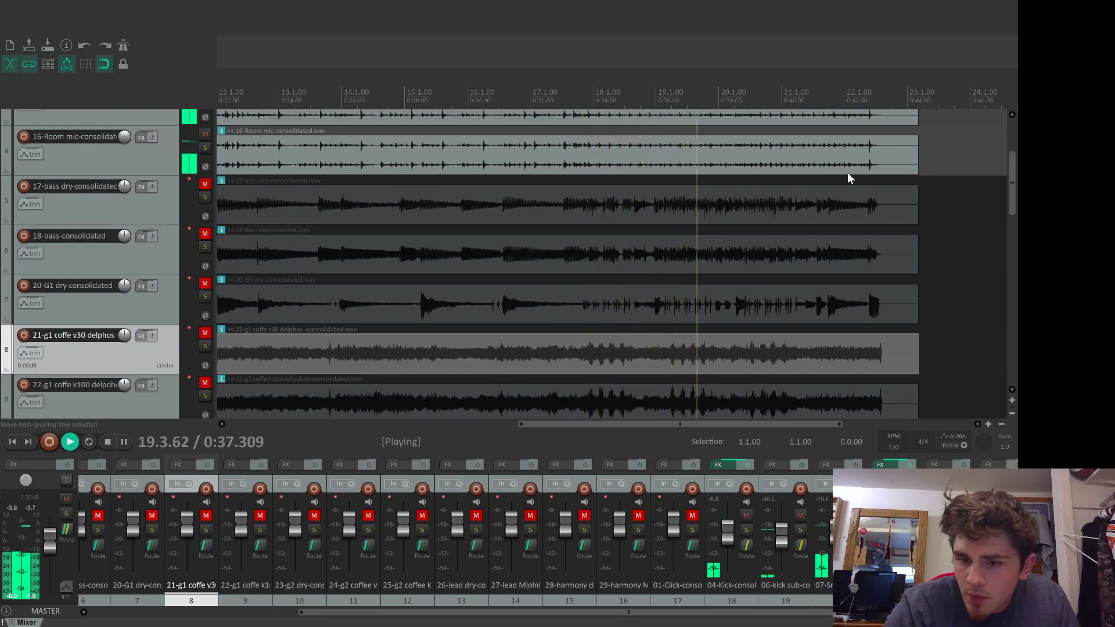
pyautogui.moveTo(724, 533); pyautogui.dragTo(731, 525)
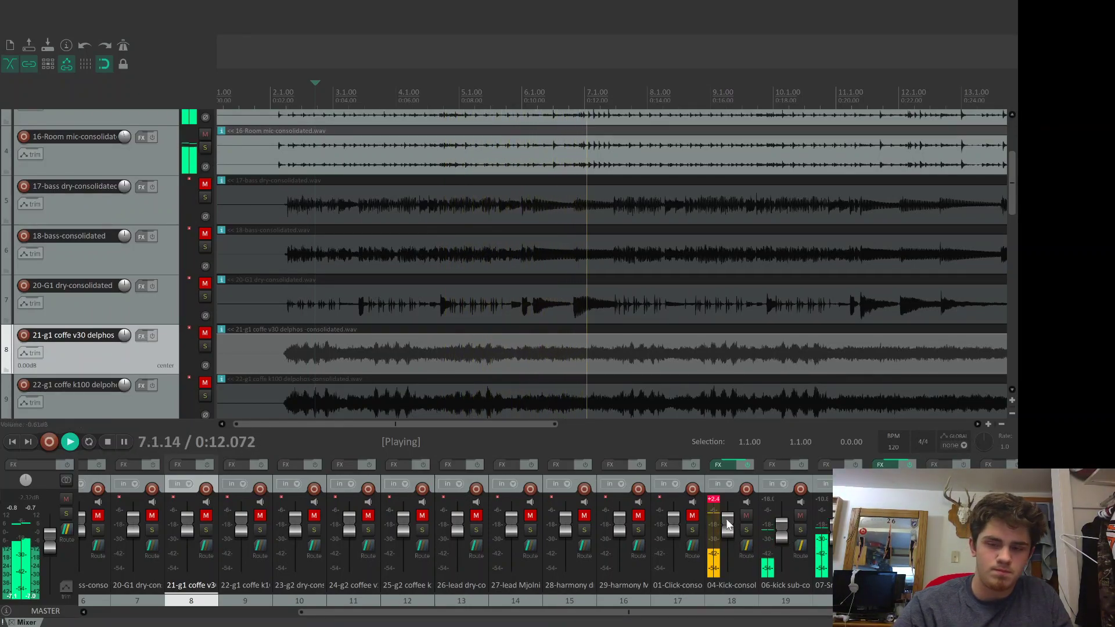
pyautogui.moveTo(726, 521); pyautogui.dragTo(729, 522)
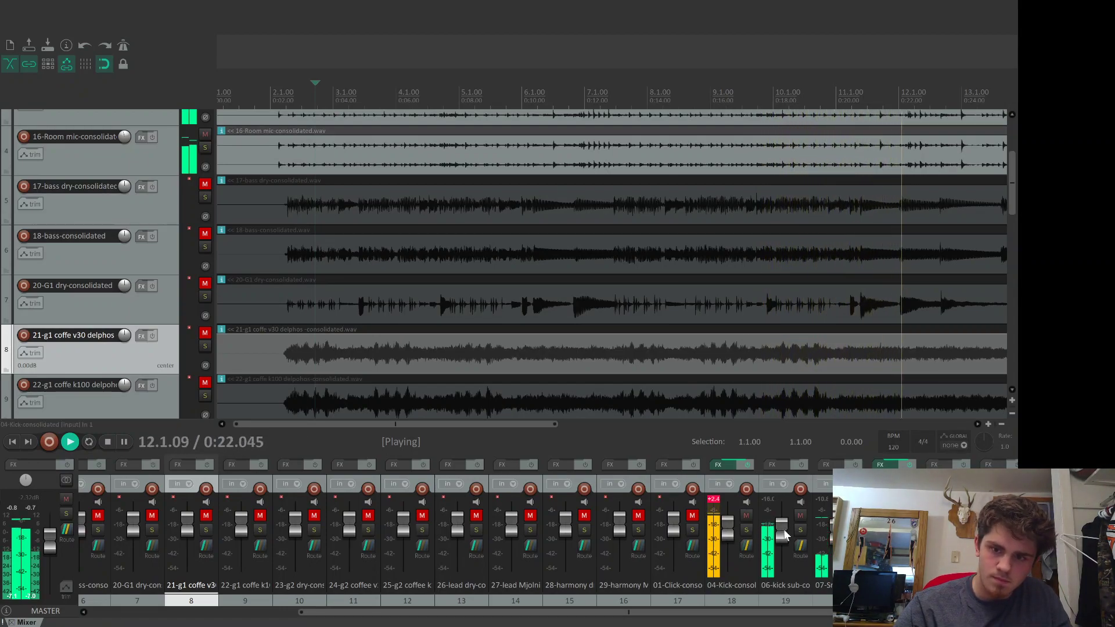
pyautogui.moveTo(782, 534); pyautogui.dragTo(782, 525)
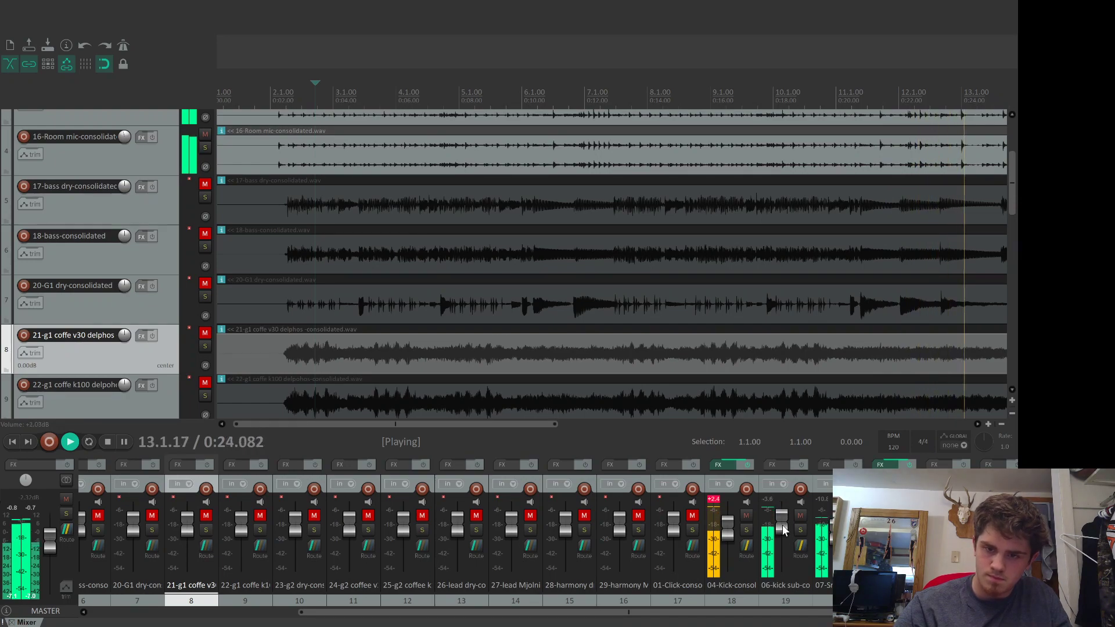
# Step: Replay the drum mix from bar 2 to judge the new kick and kick sub levels
pyautogui.press('space')
pyautogui.press('space')
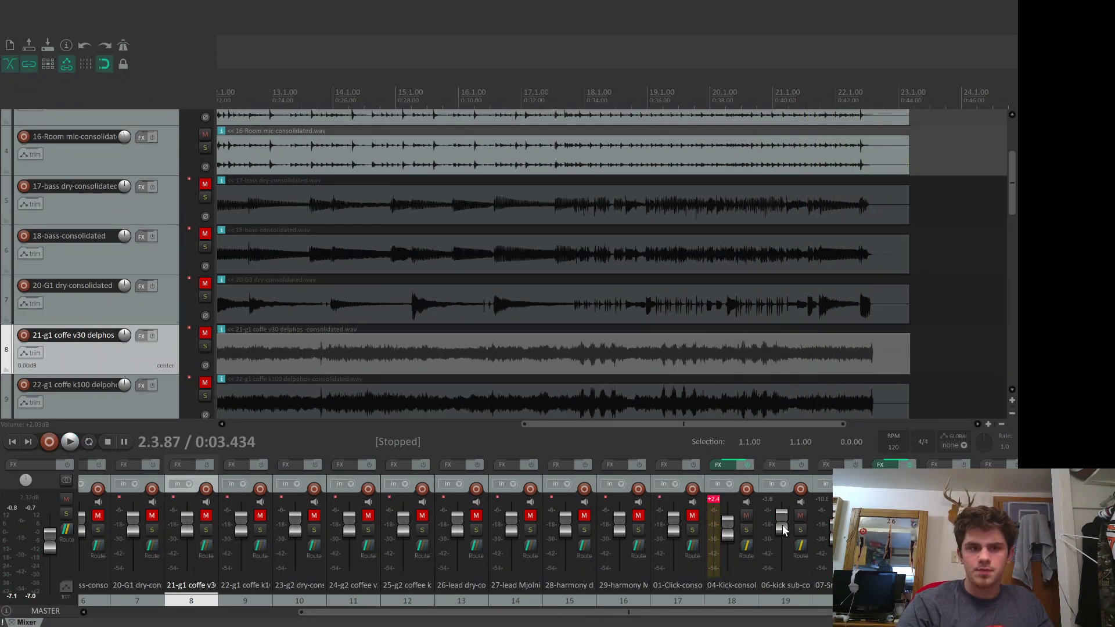
pyautogui.press('space')
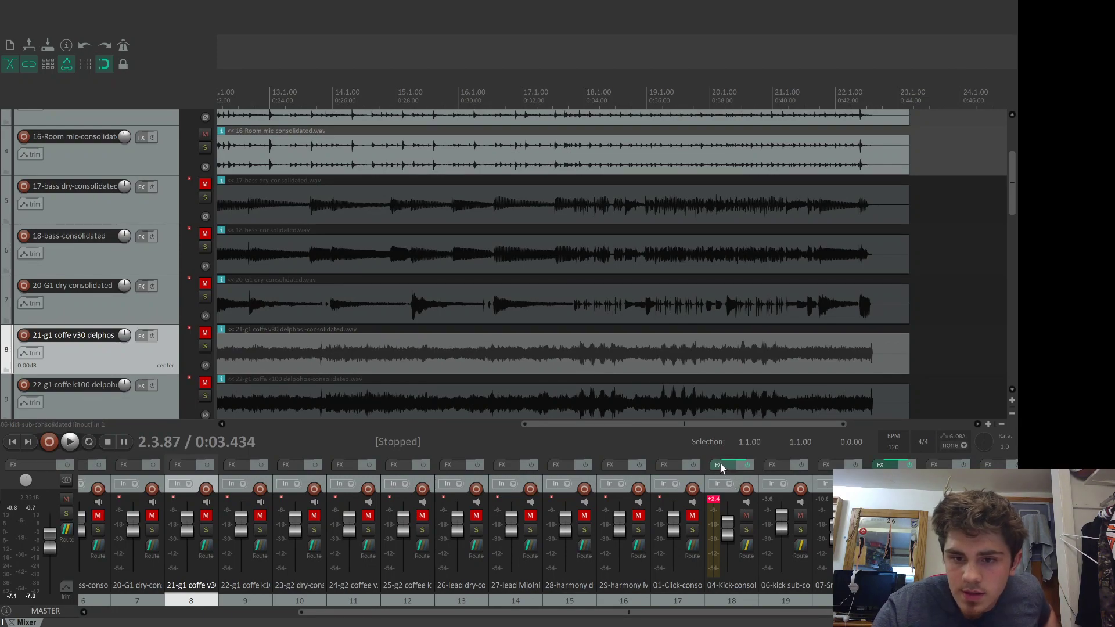
pyautogui.hotkey('ctrl', 'alt', 'shift', 'o')
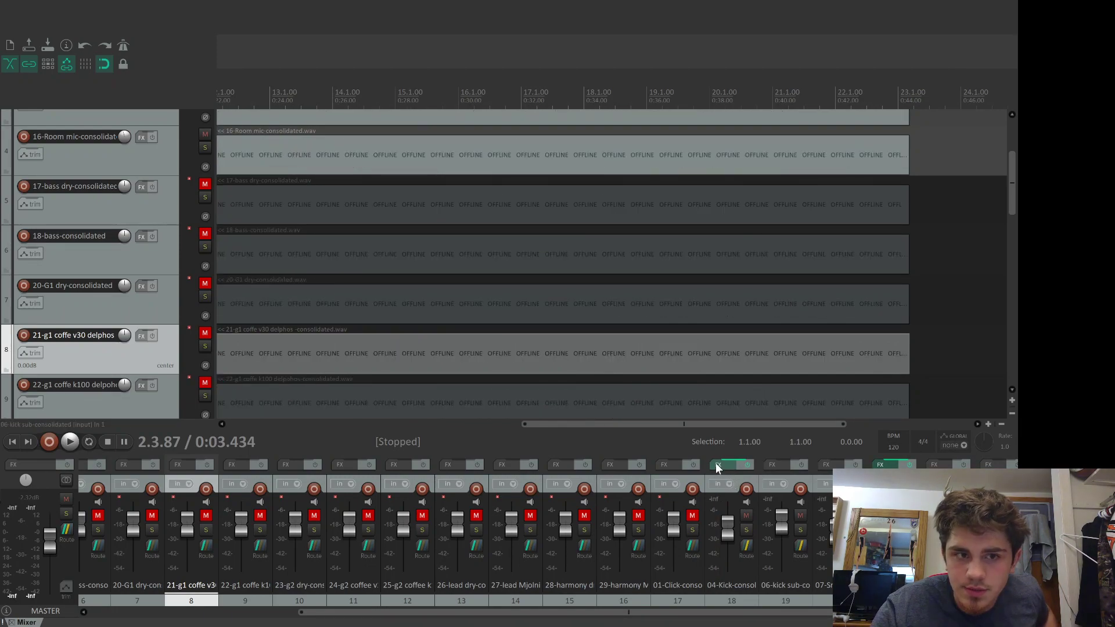
pyautogui.hotkey('ctrl', 'alt', 'shift', 'i')
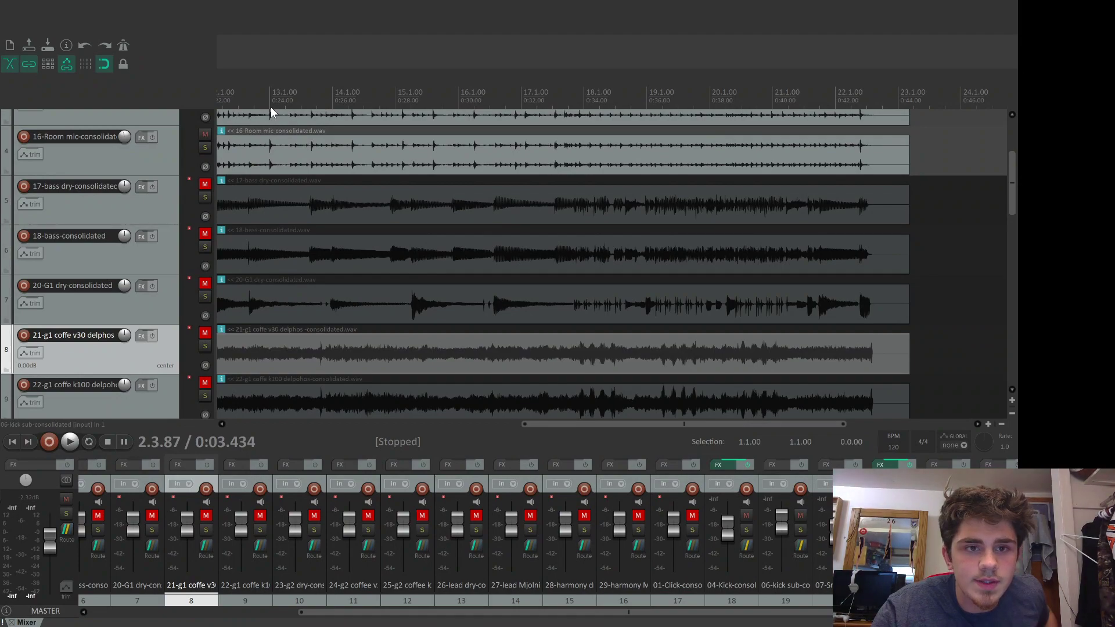
pyautogui.hotkey('ctrl', 'alt', 'shift', 'o')
pyautogui.hotkey('ctrl', 'alt', 'shift', 'i')
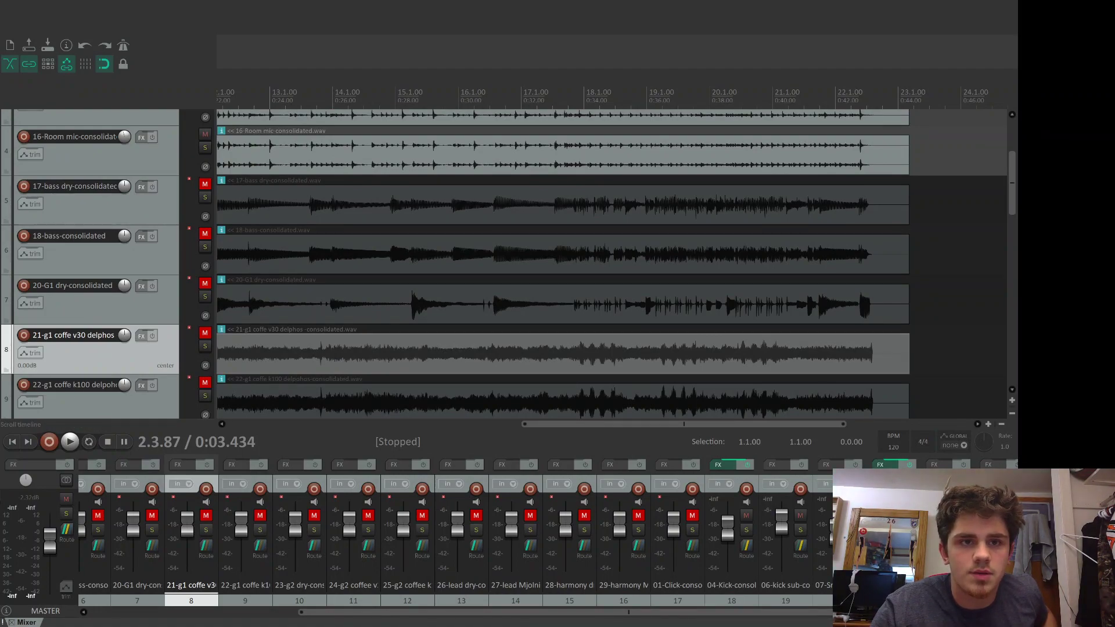
# Step: Play the drum mix through repeatedly from bar 2 and watch the kick, snare and master levels
pyautogui.press('space')
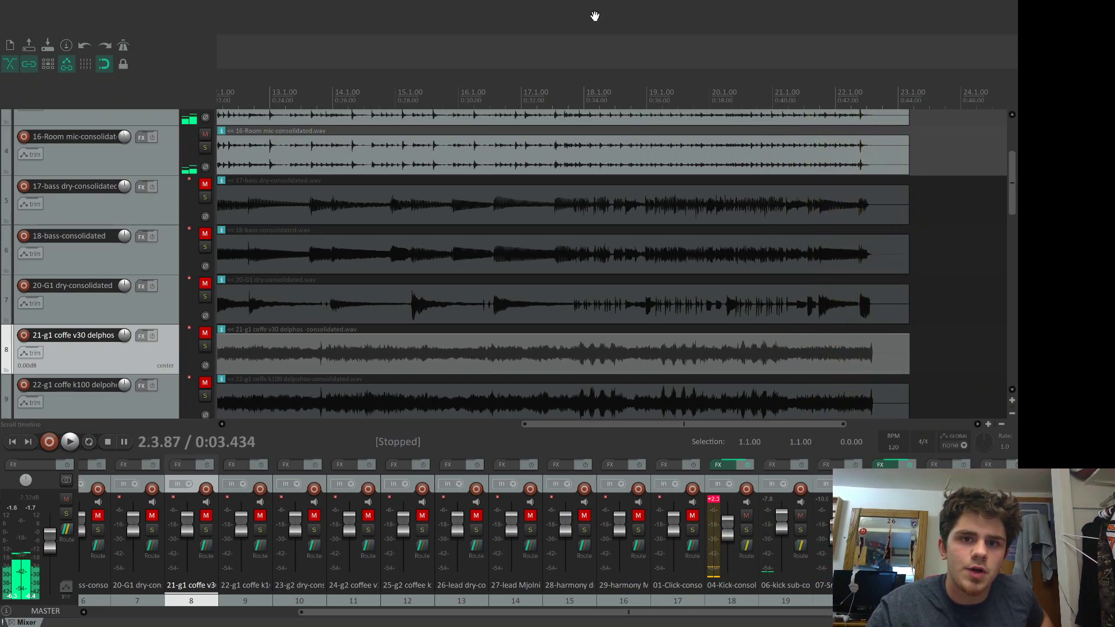
pyautogui.press('space')
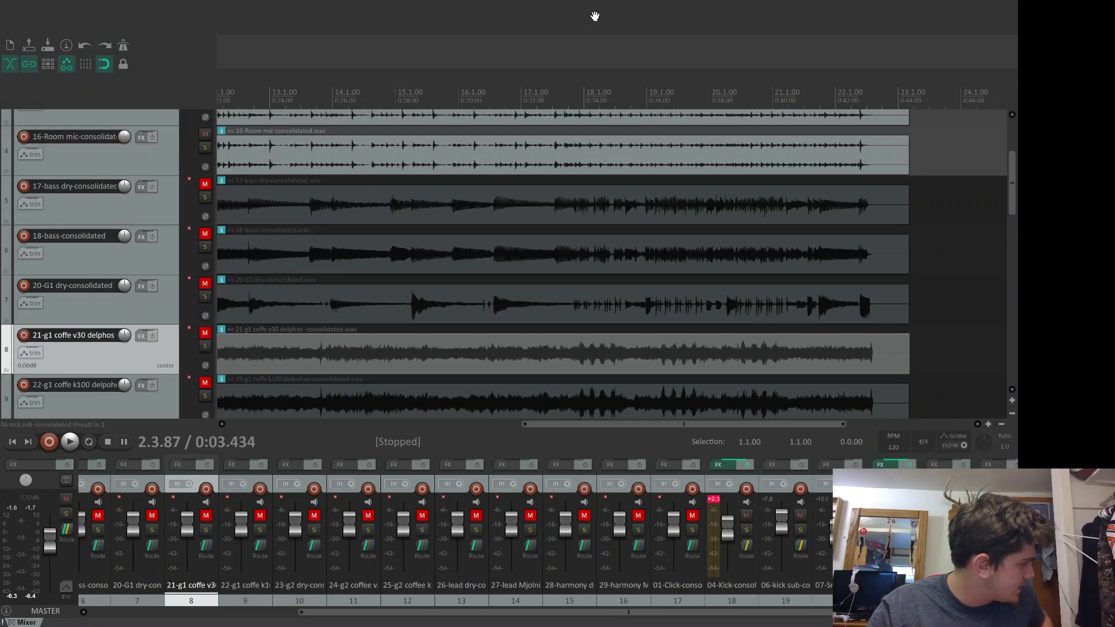
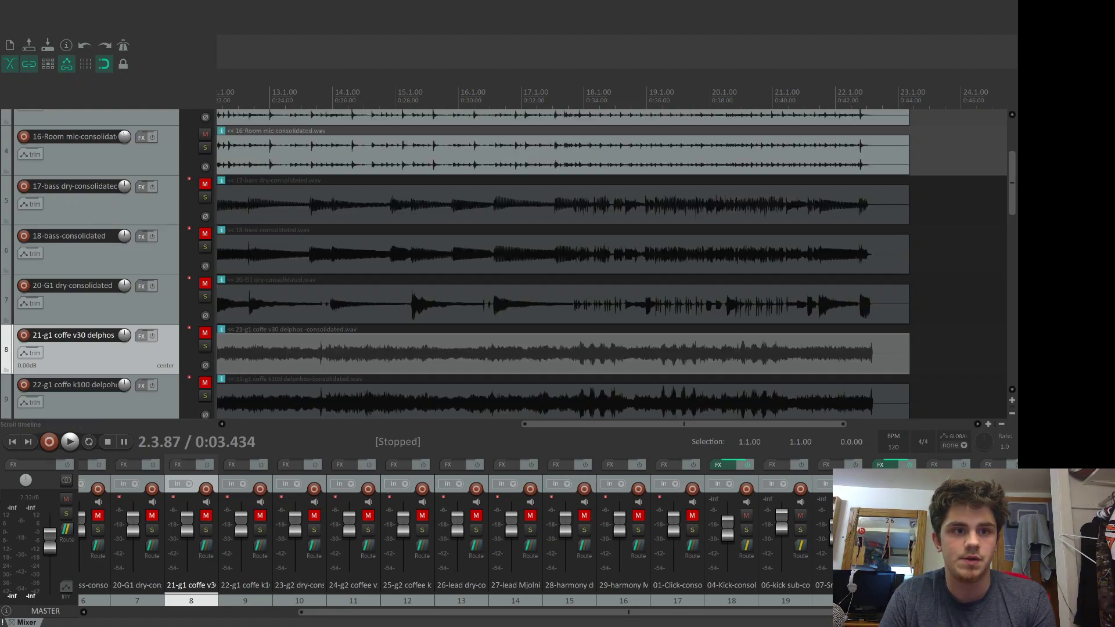
pyautogui.press('space')
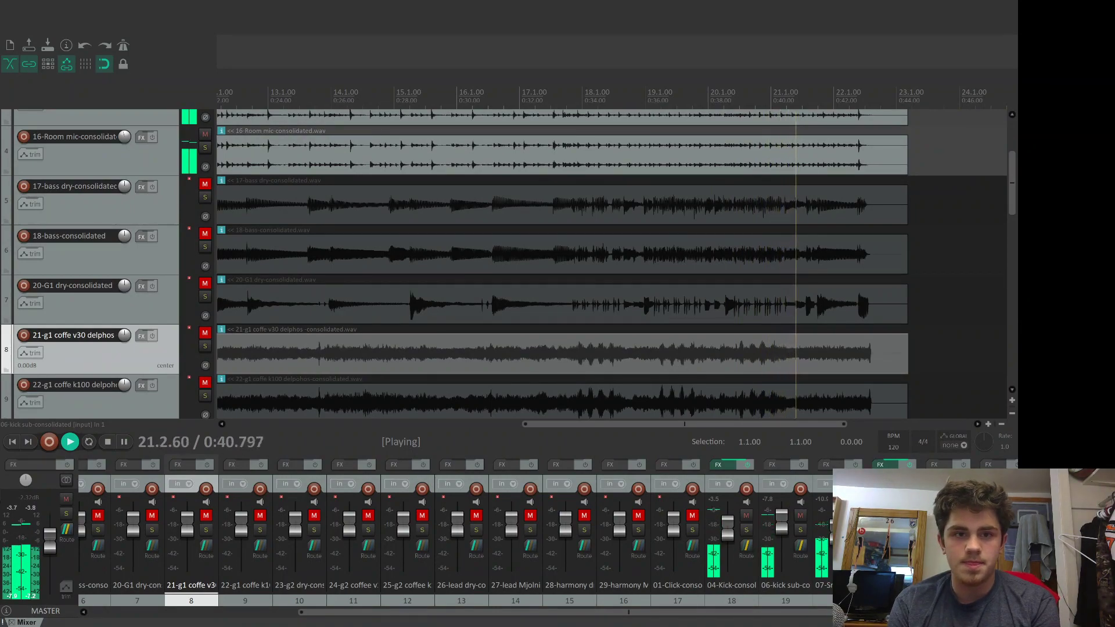
pyautogui.press('space')
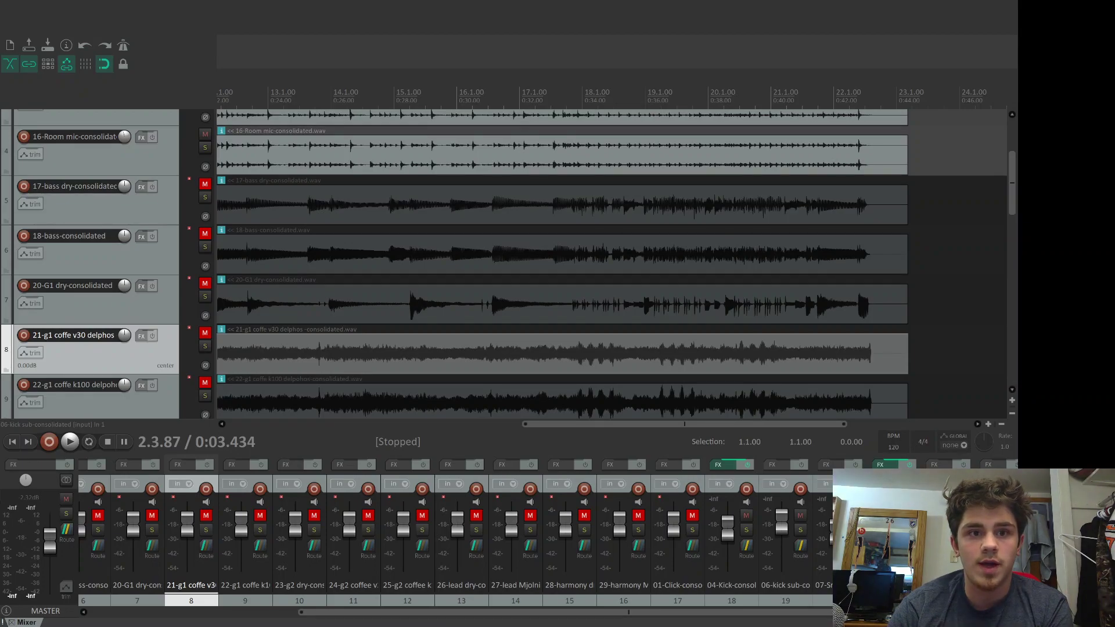
pyautogui.press('space')
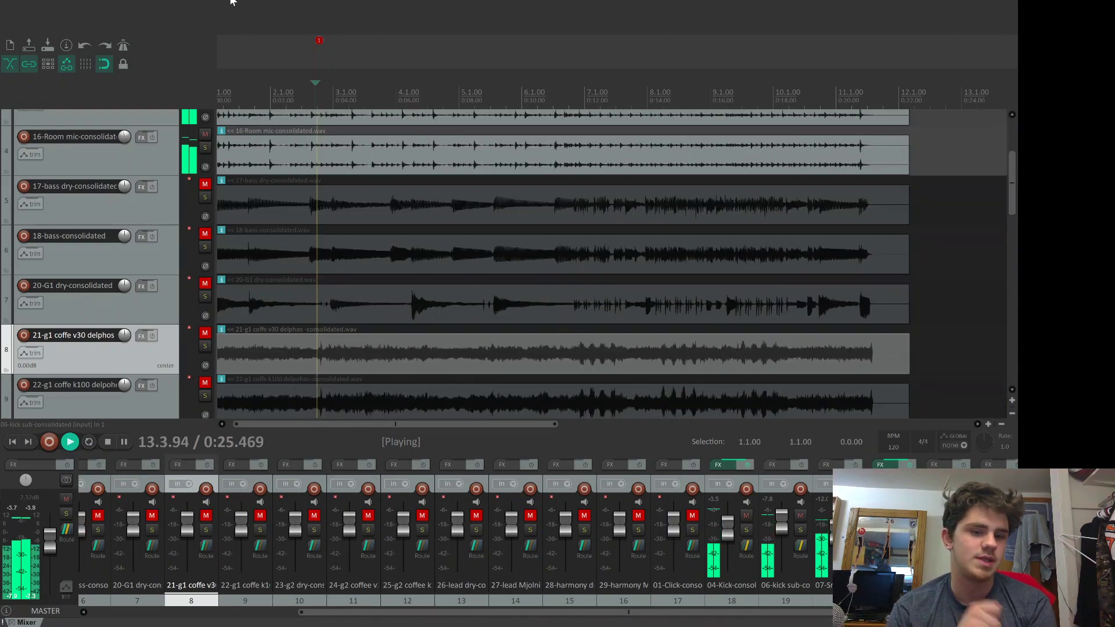
pyautogui.press('space')
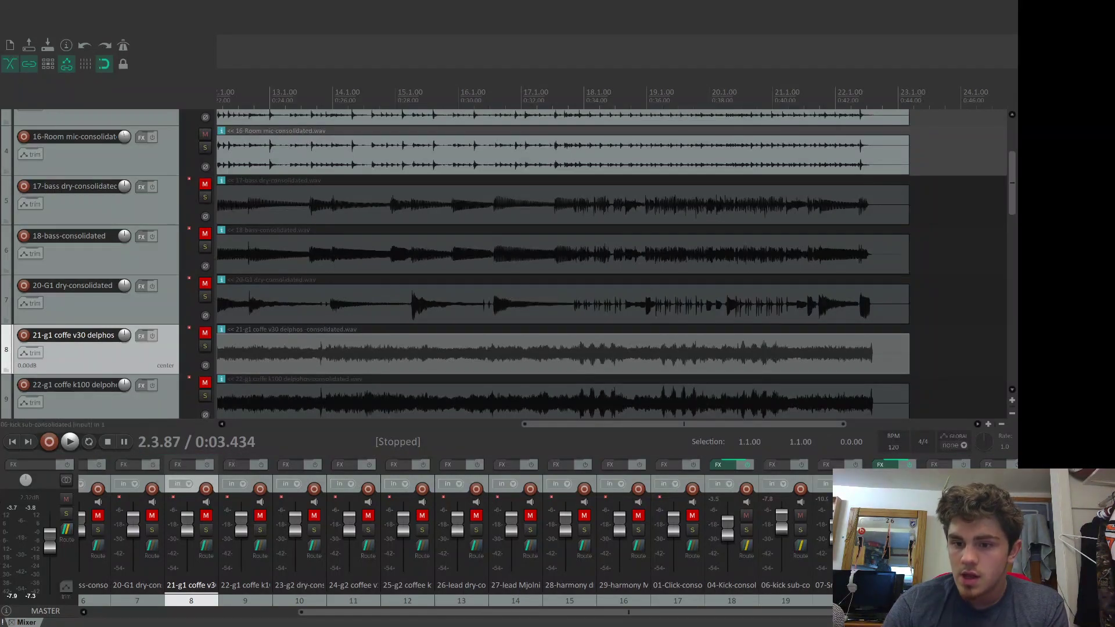
# Step: Add a new track below Drum Bus at the end of the track list and name it Snare Bus
pyautogui.moveTo(832, 614); pyautogui.dragTo(878, 614)
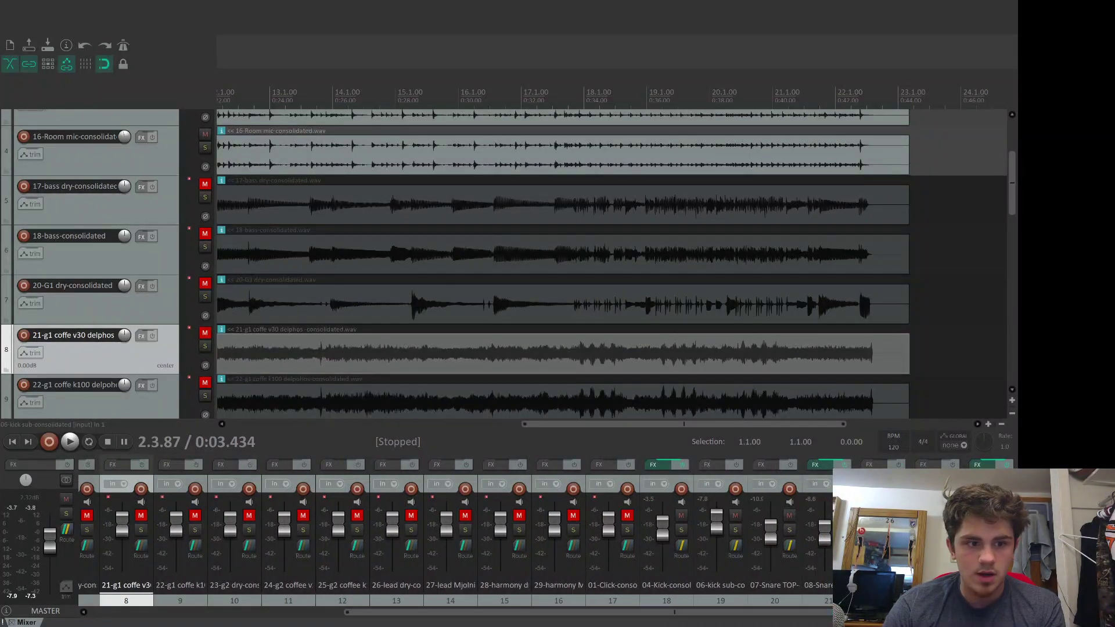
pyautogui.moveTo(1012, 183); pyautogui.dragTo(1012, 350)
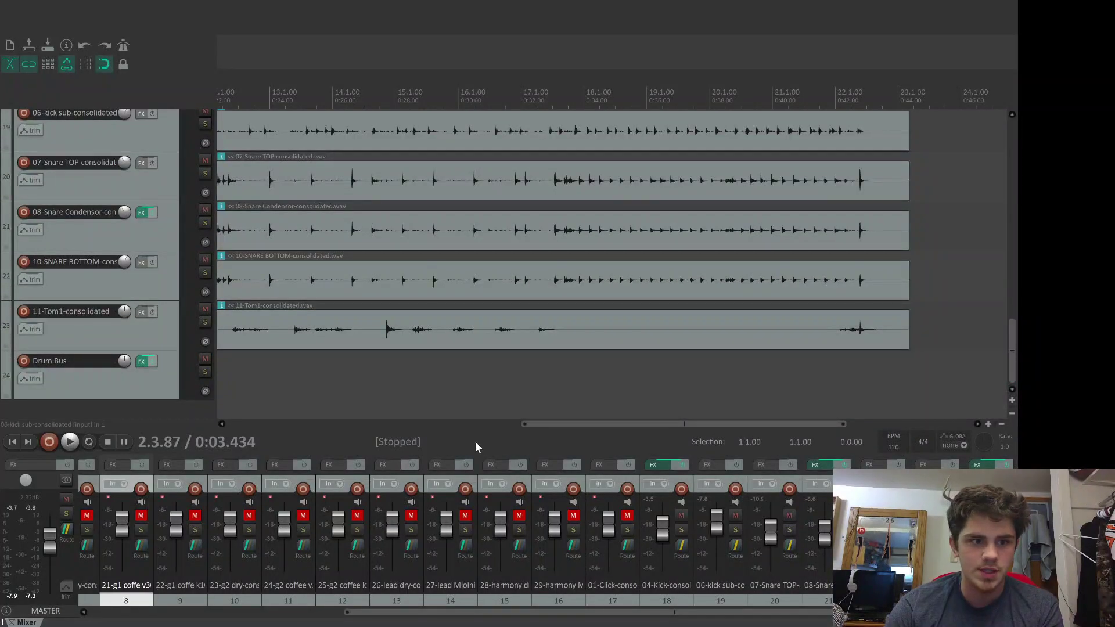
pyautogui.doubleClick(90, 411)
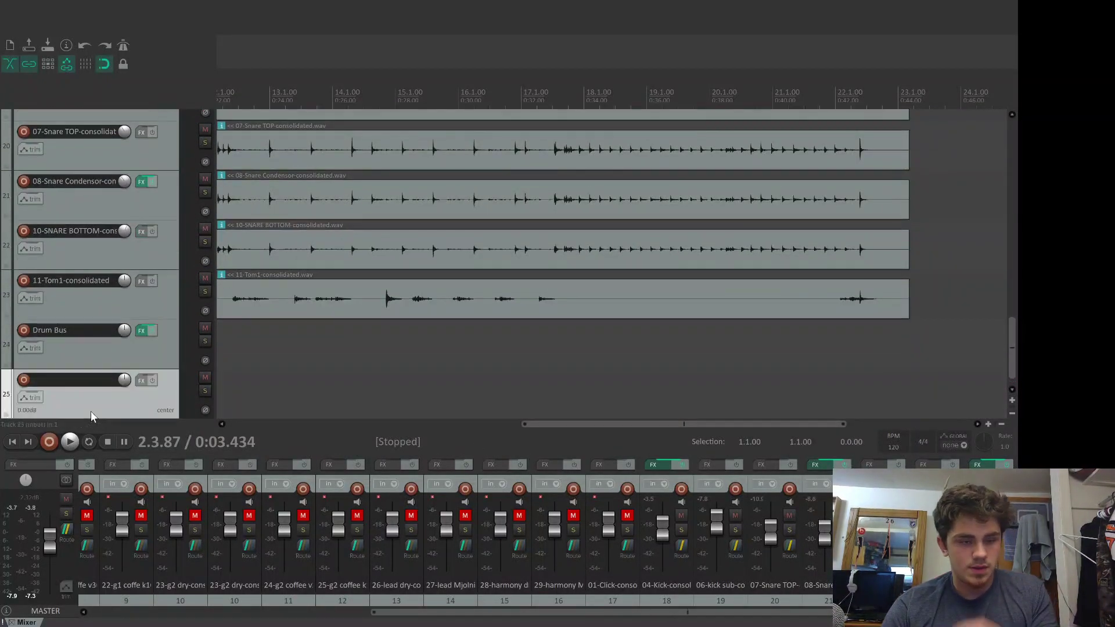
pyautogui.doubleClick(60, 380)
pyautogui.write('Snare Bus')
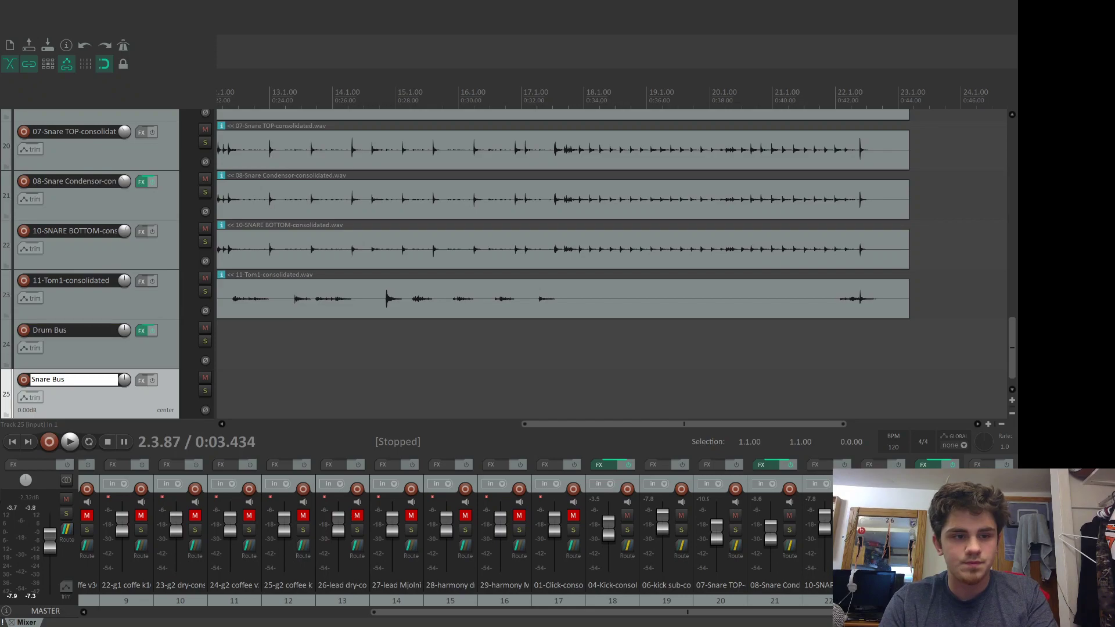
pyautogui.press('Return')
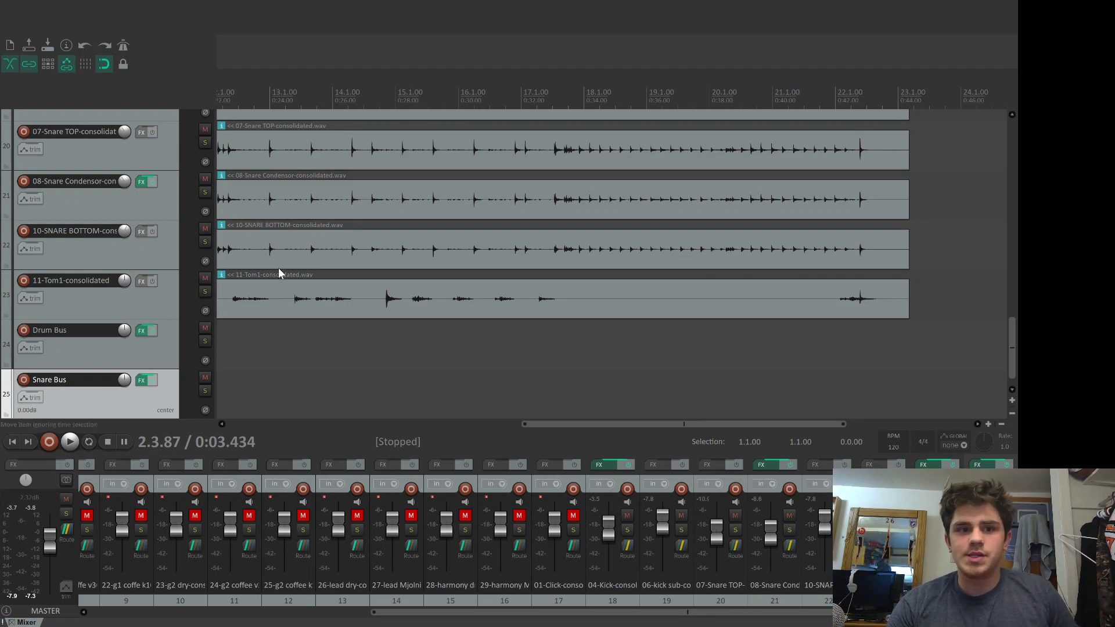
# Step: Play the song repeatedly from bar 2 to check the drum mix with the Snare Bus active
pyautogui.click(233, 424)
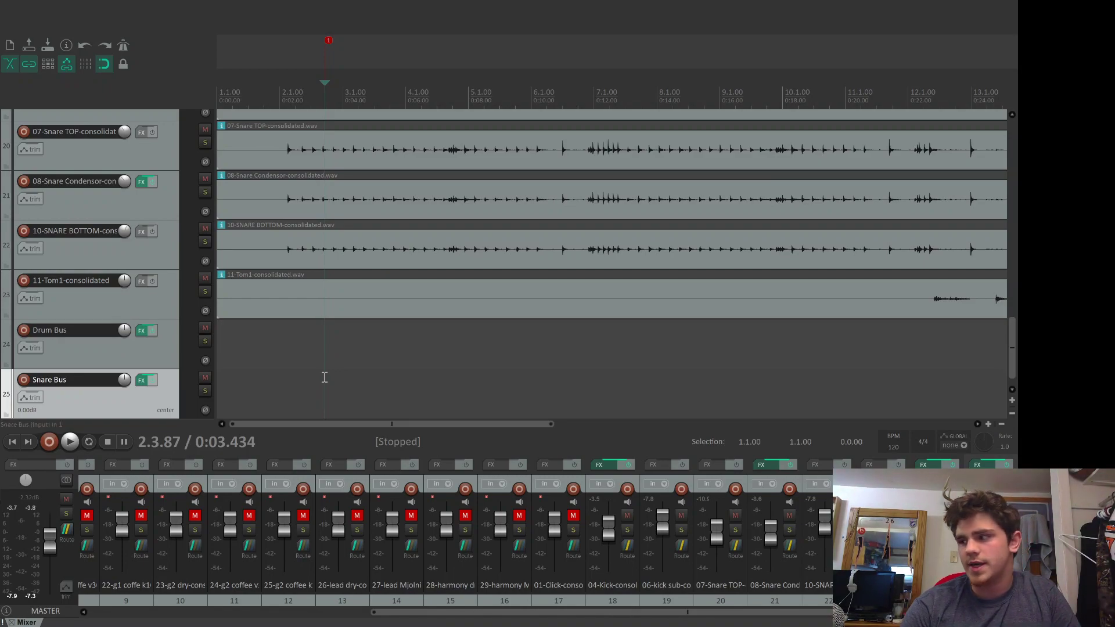
pyautogui.press('space')
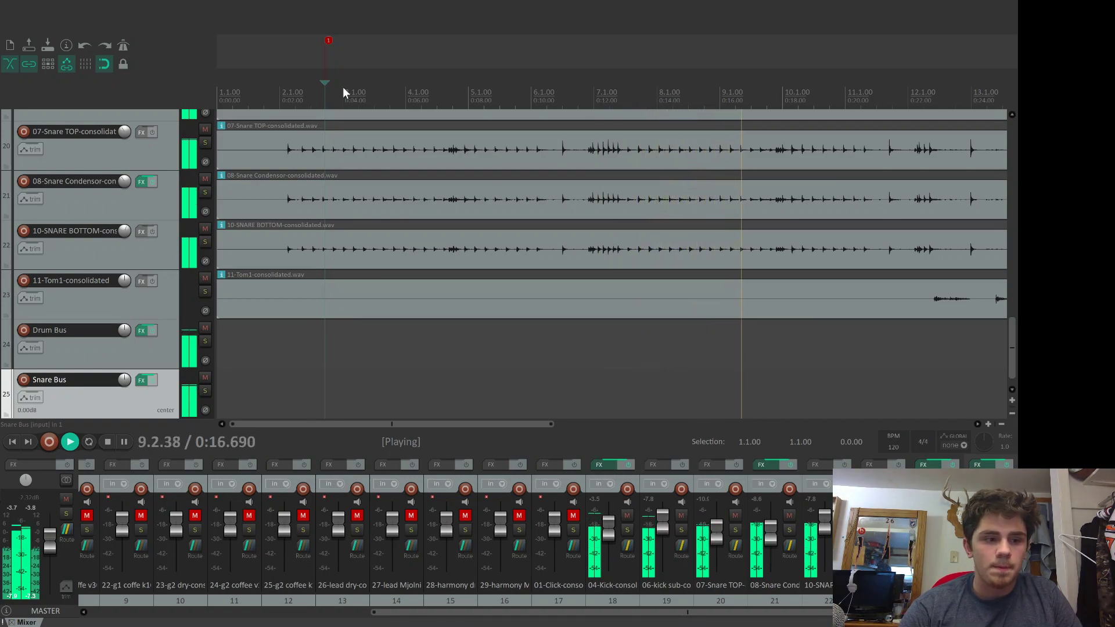
pyautogui.press('space')
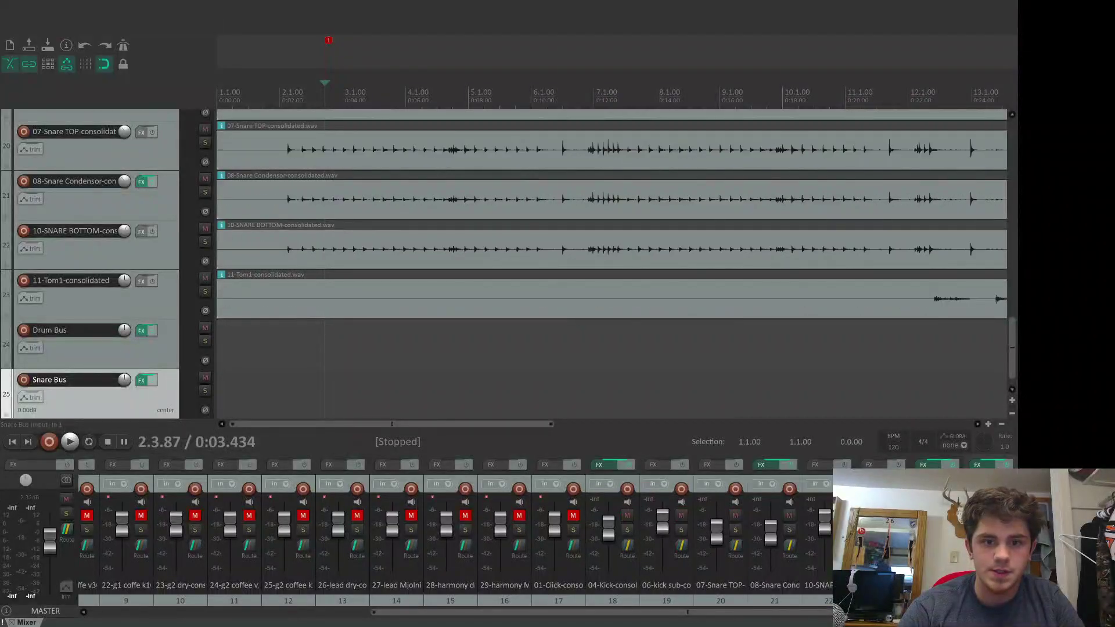
pyautogui.press('space')
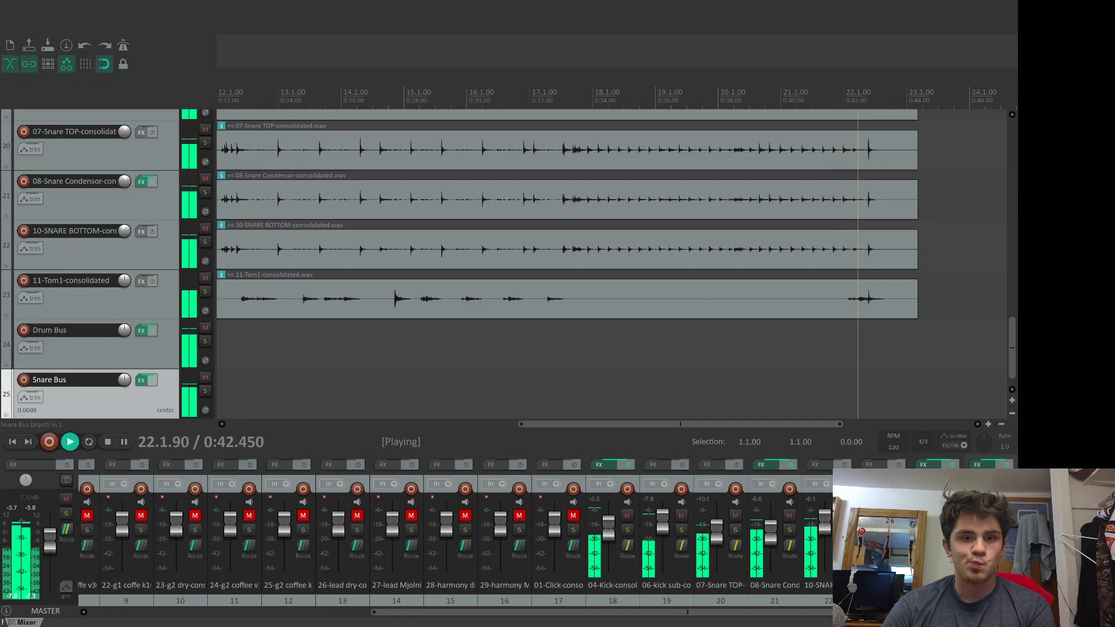
pyautogui.press('space')
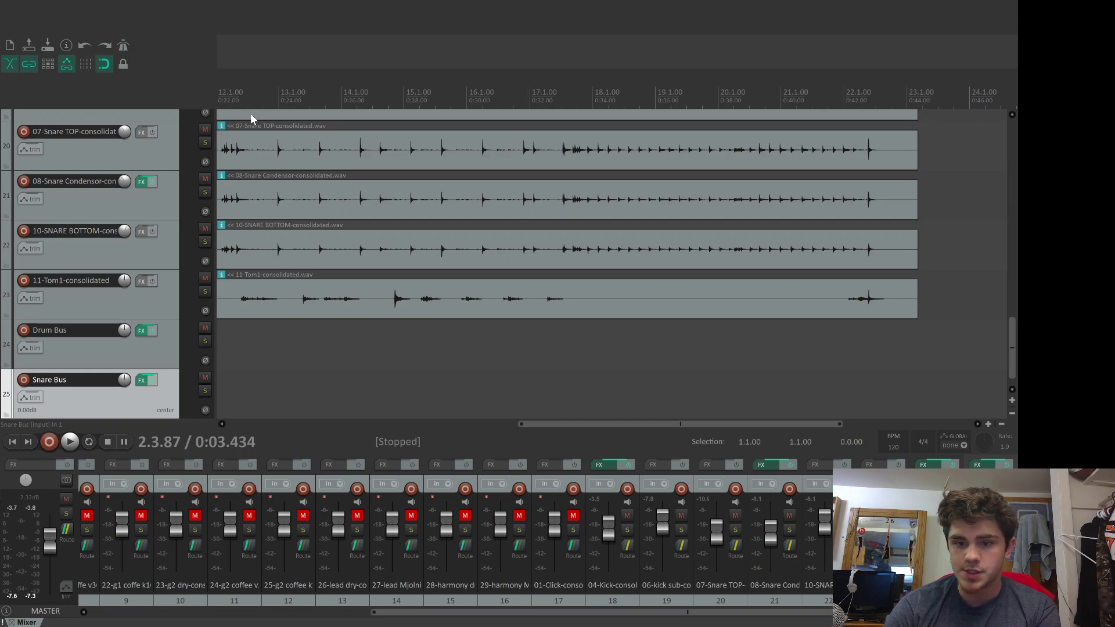
pyautogui.press('space')
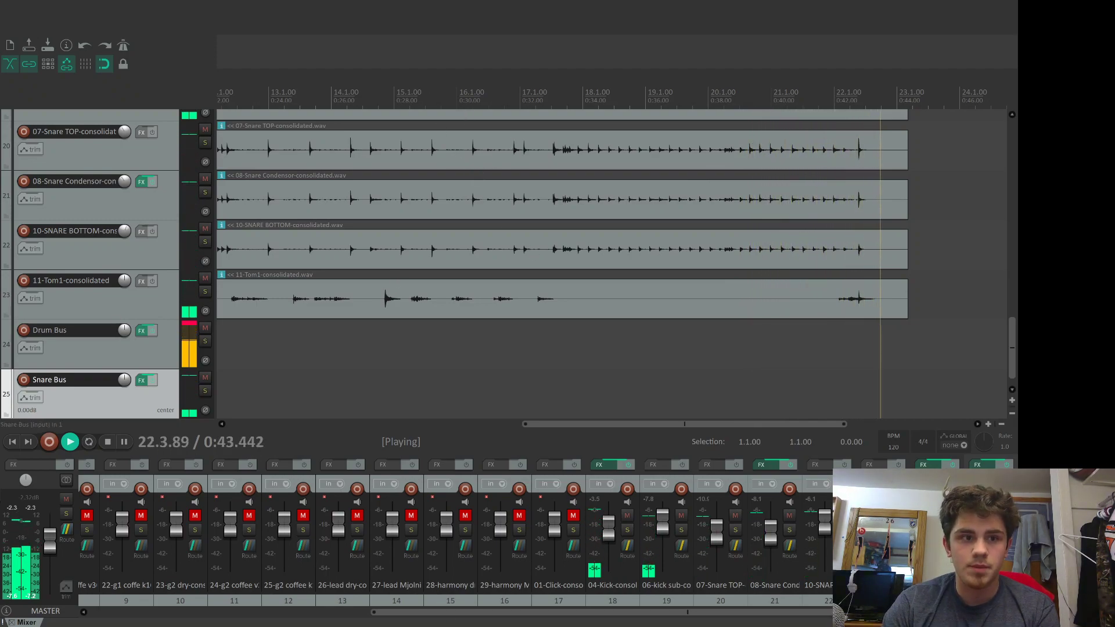
# Step: Play the full drum mix through from bar 2 and listen to the overall balance
pyautogui.press('space')
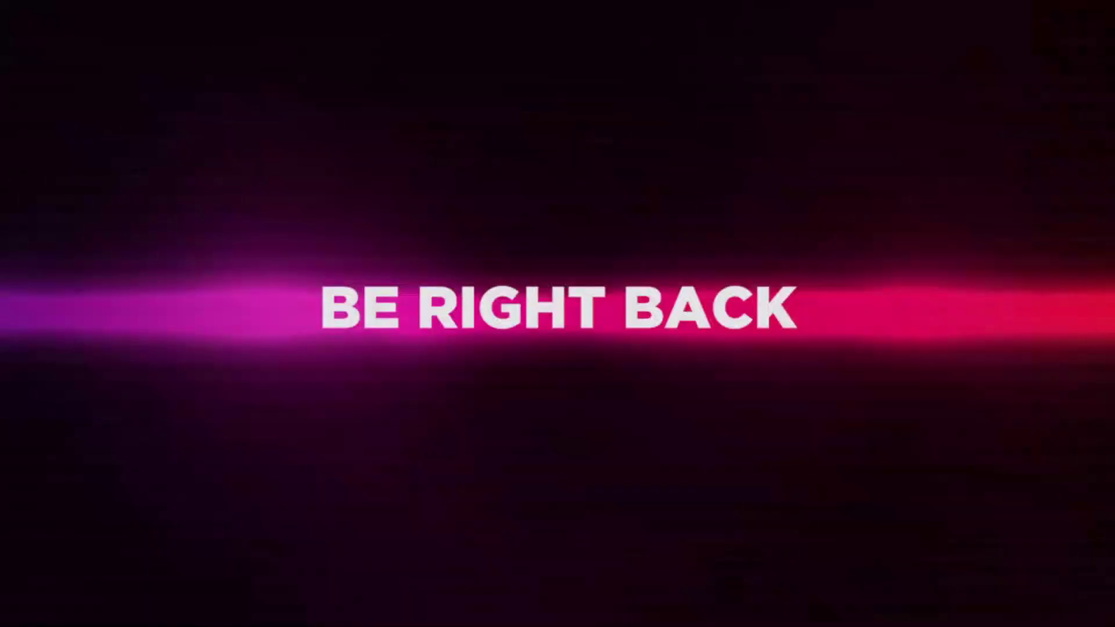
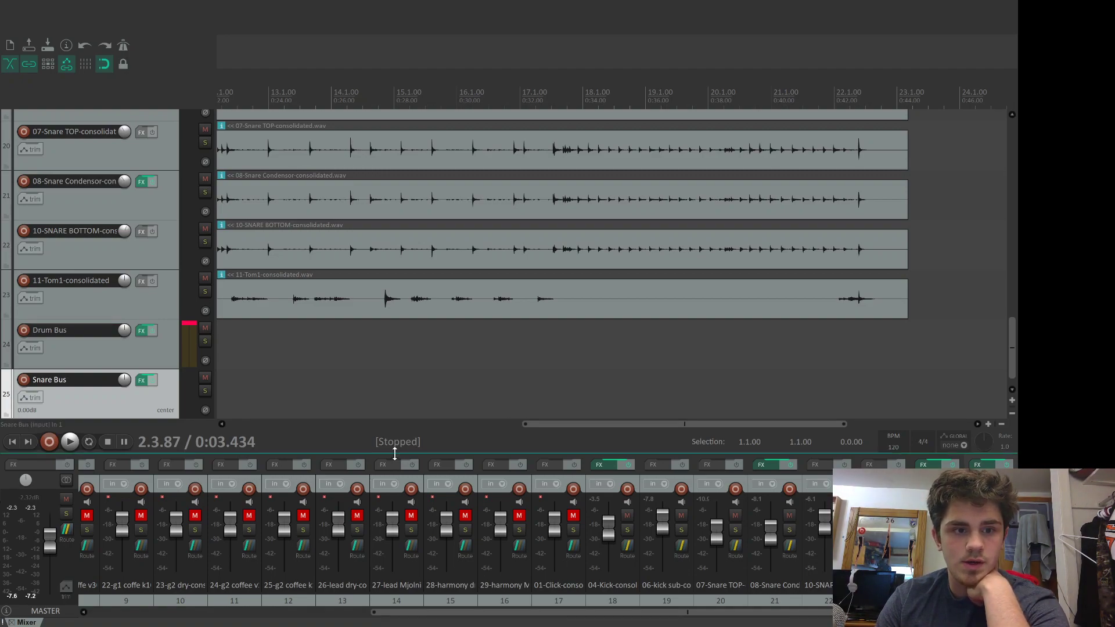
pyautogui.press('space')
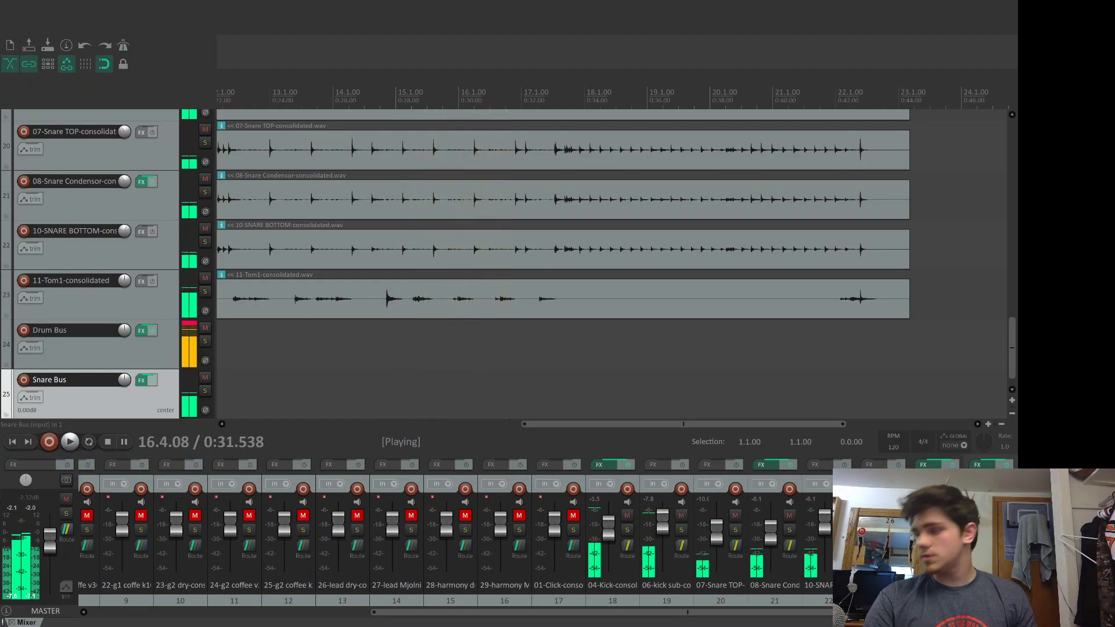
pyautogui.press('space')
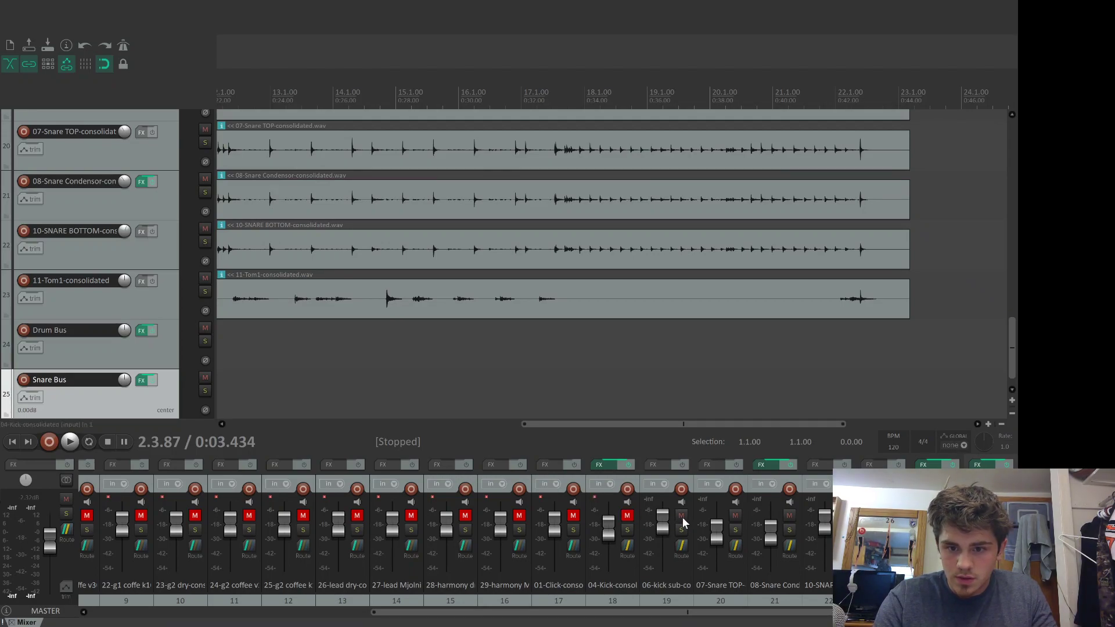
# Step: Mute the kick, kick sub and Tom1 tracks so that only the snare tracks remain audible
pyautogui.click(681, 516)
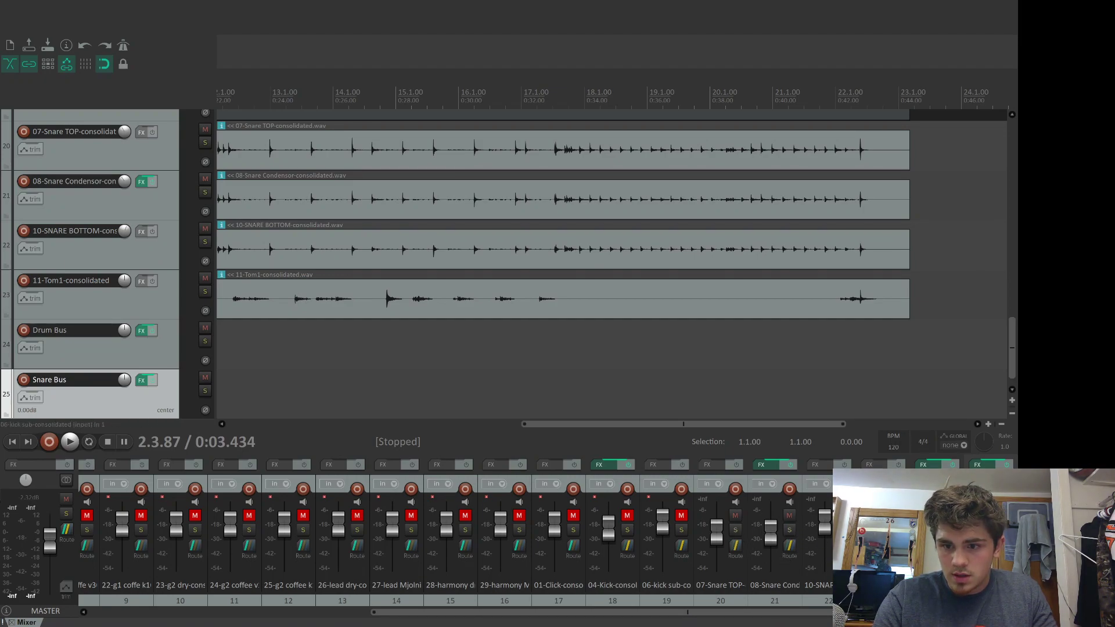
pyautogui.click(205, 279)
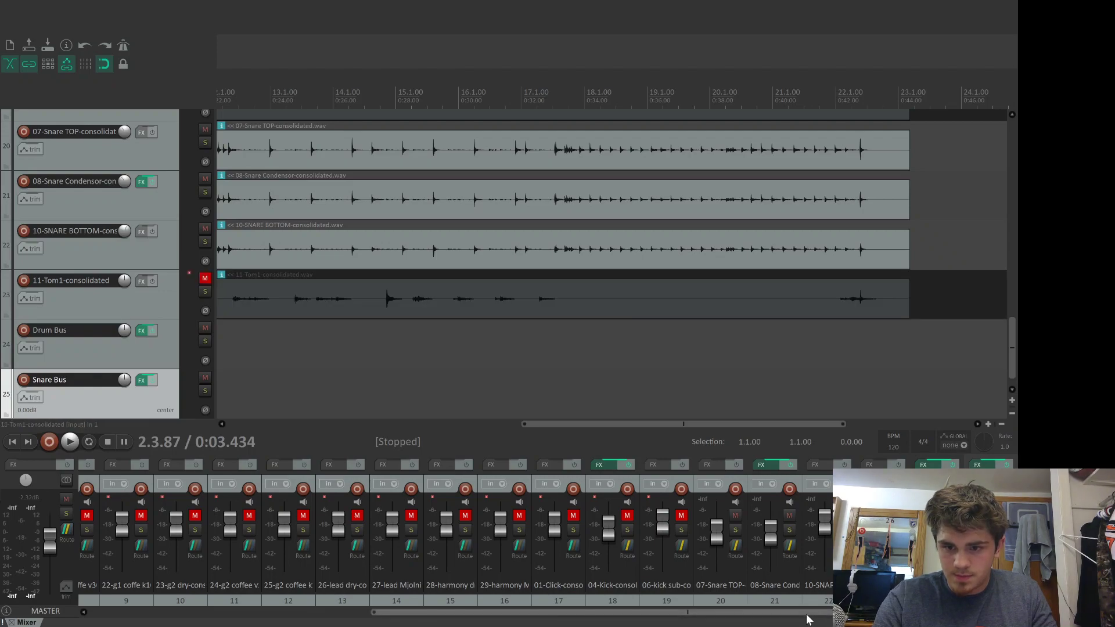
pyautogui.moveTo(651, 600); pyautogui.dragTo(374, 517)
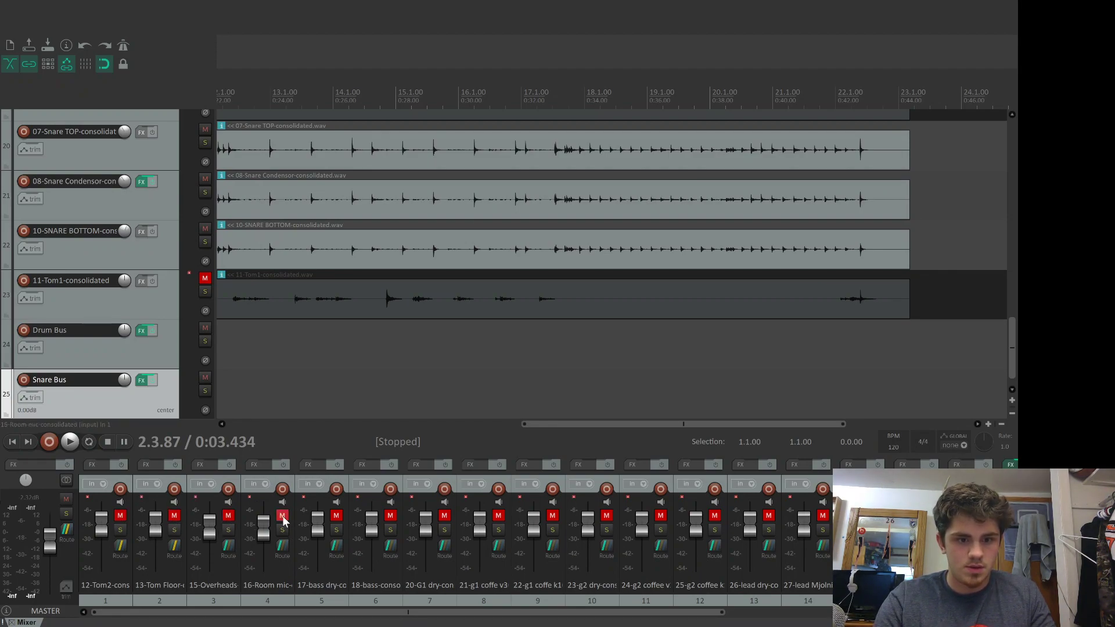
# Step: Play the isolated snare tracks repeatedly from bar 2 and watch the Snare Bus, Drum Bus and master levels
pyautogui.press('space')
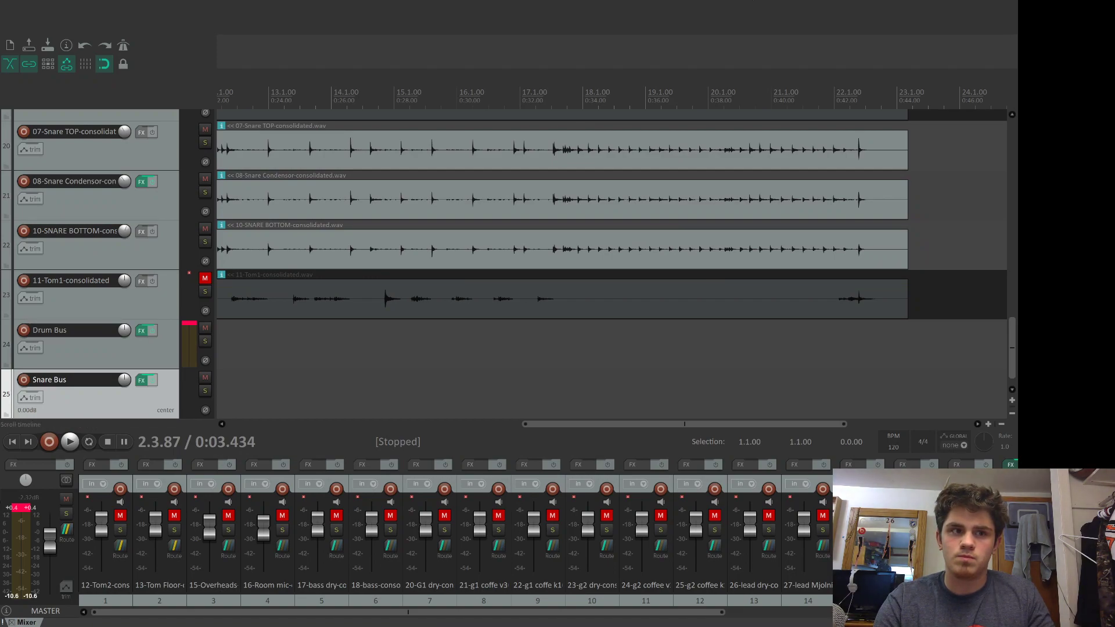
pyautogui.press('space')
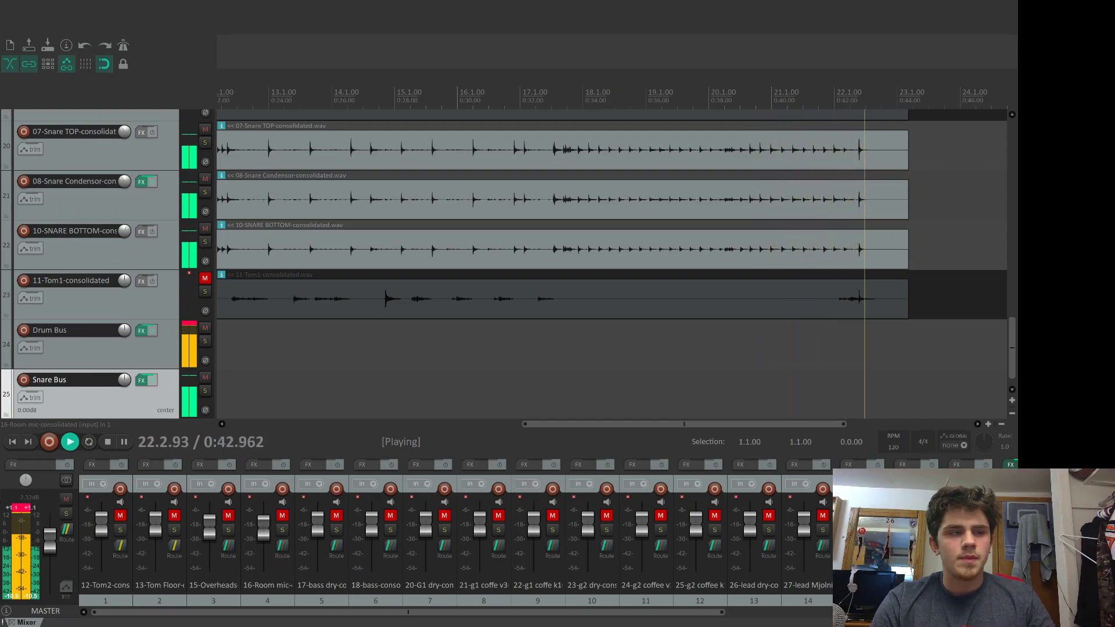
pyautogui.press('space')
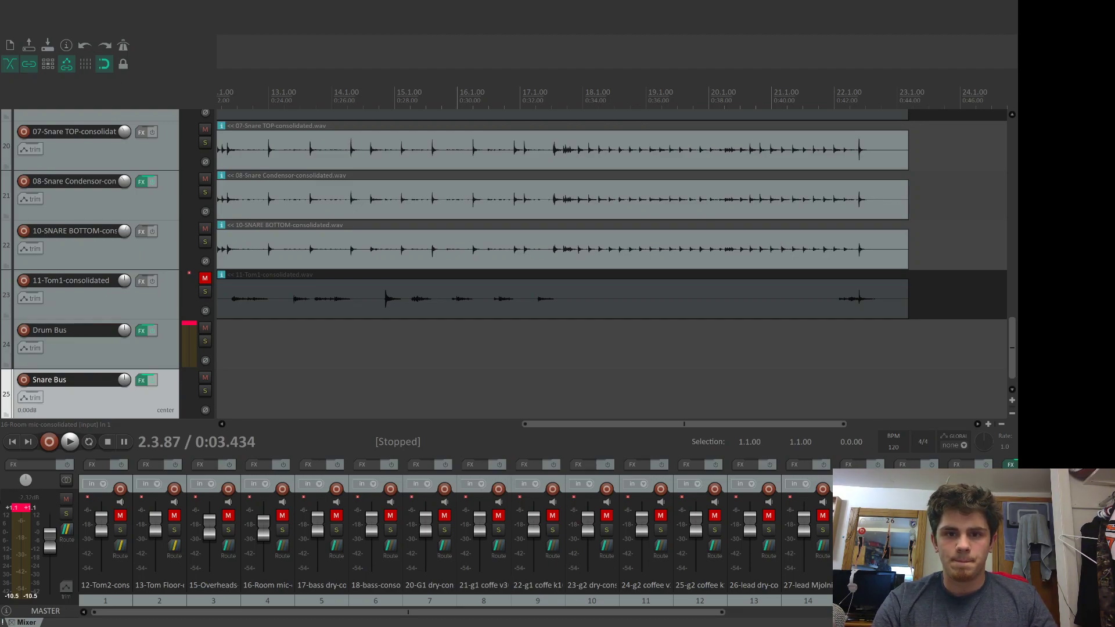
pyautogui.press('space')
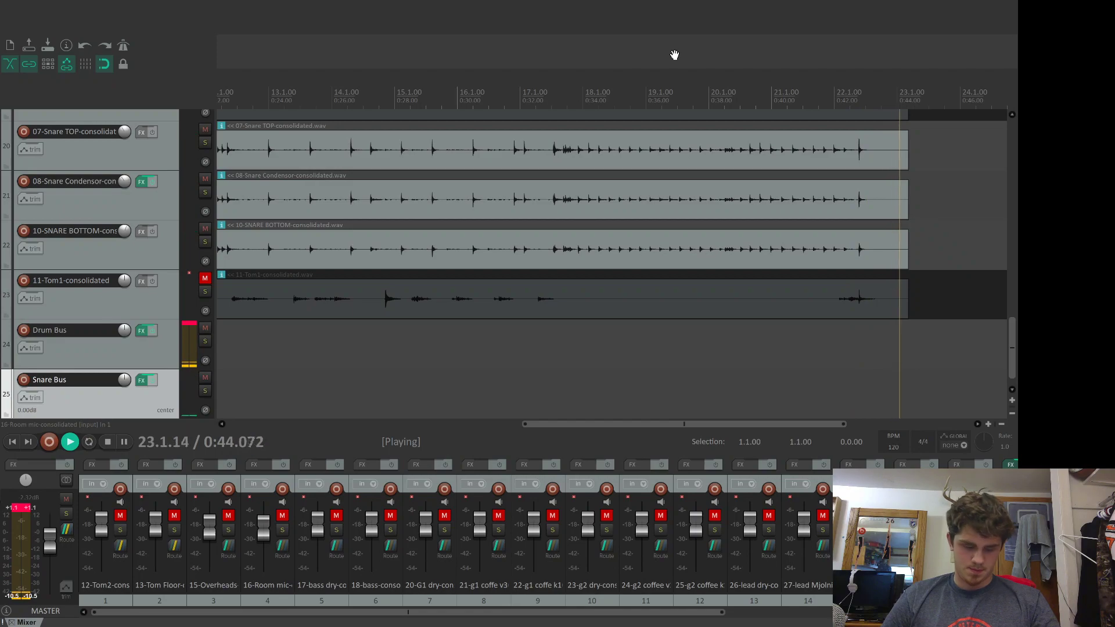
pyautogui.press('space')
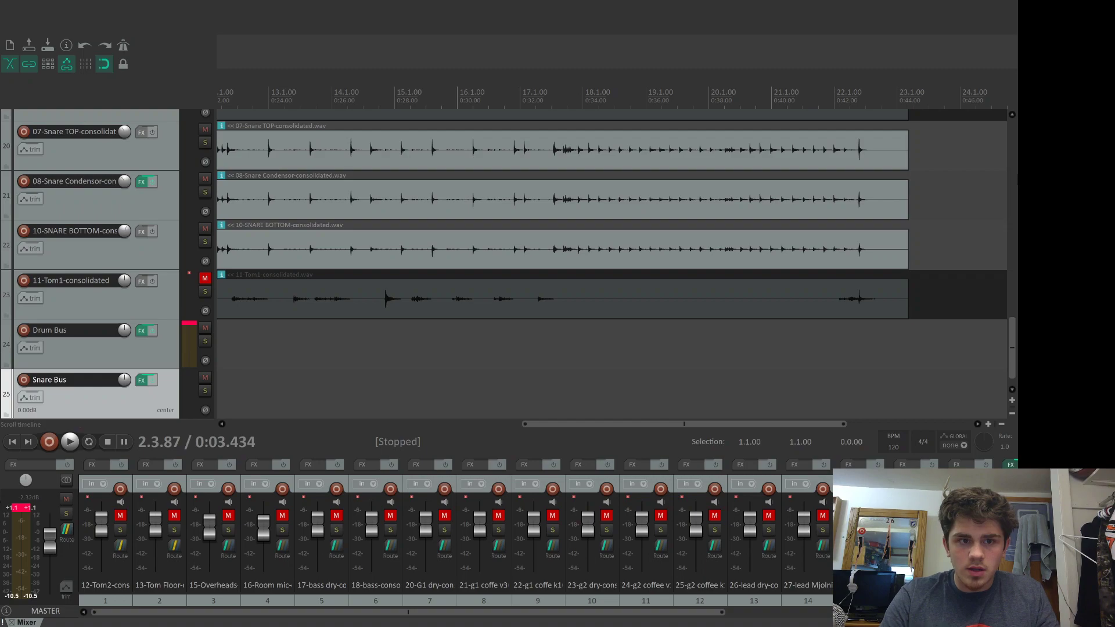
# Step: Set the Snare Bus volume to -1.70 dB while replaying the isolated snare tracks from bar 2
pyautogui.hscroll(8, 456, 534)
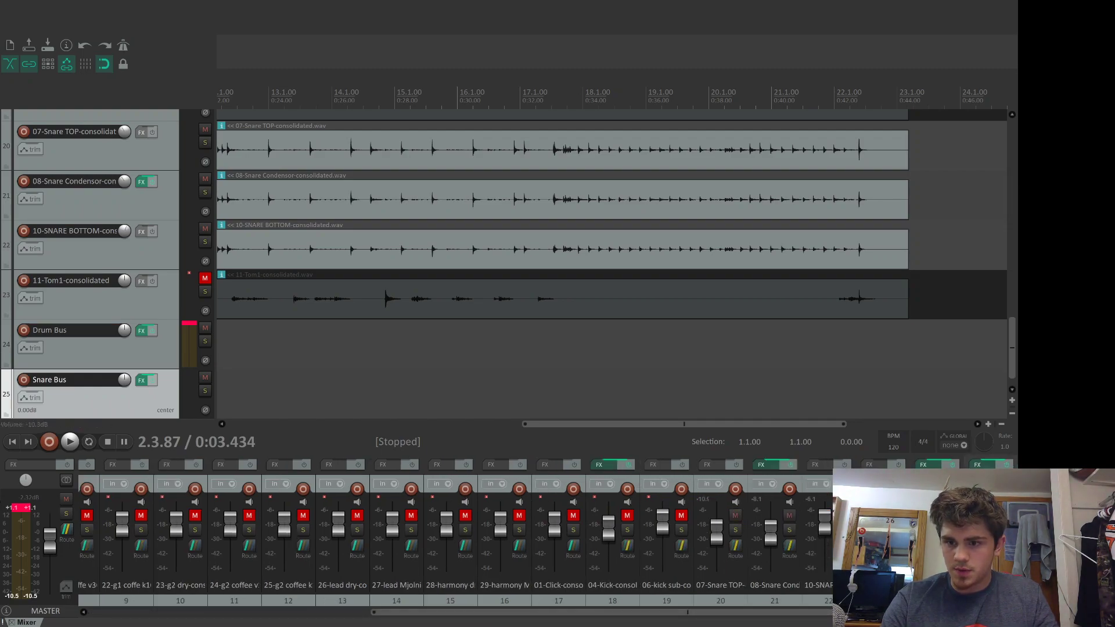
pyautogui.press('space')
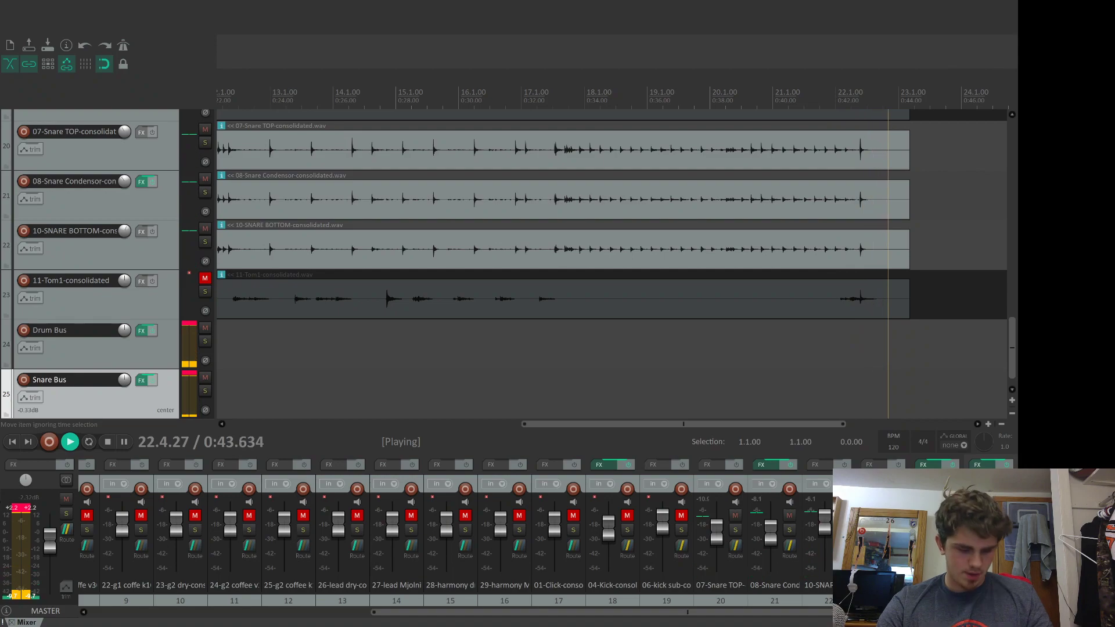
pyautogui.press('space')
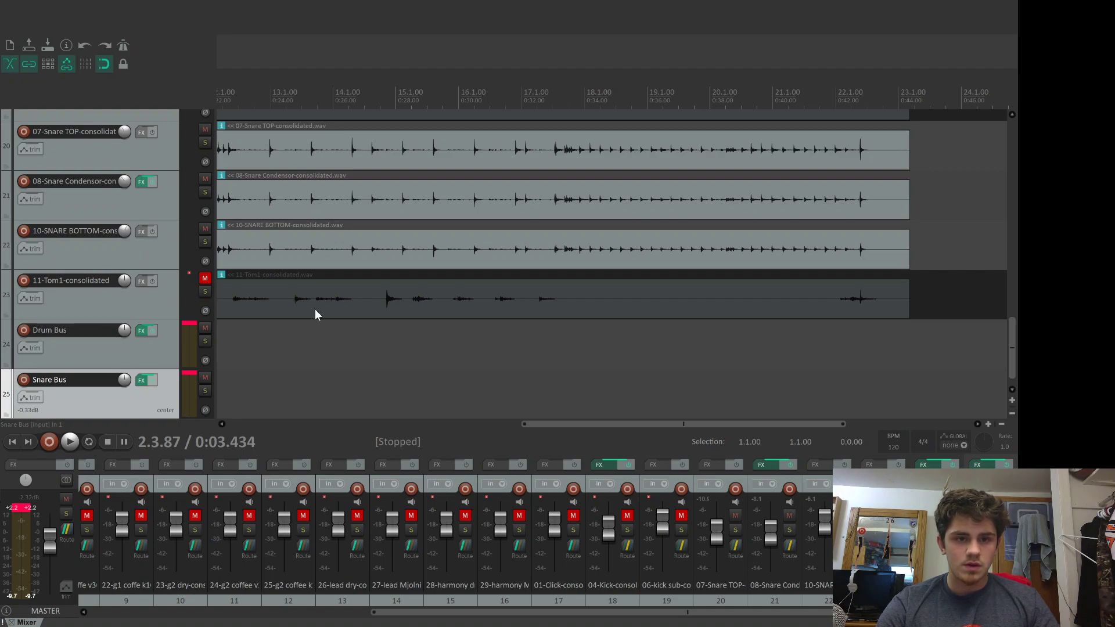
pyautogui.press('space')
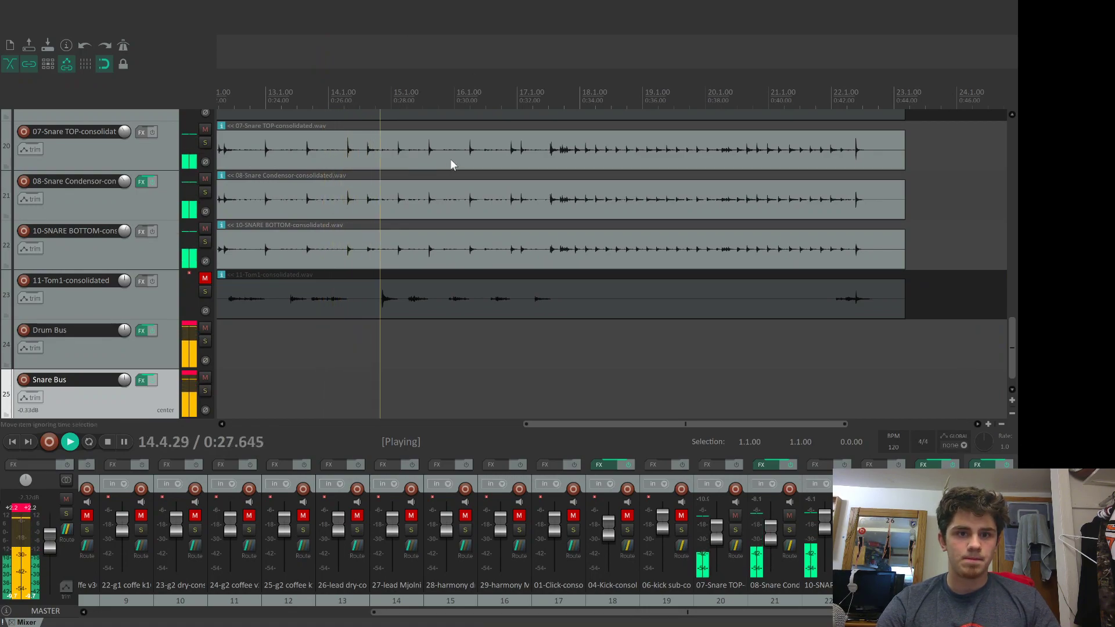
pyautogui.press('space')
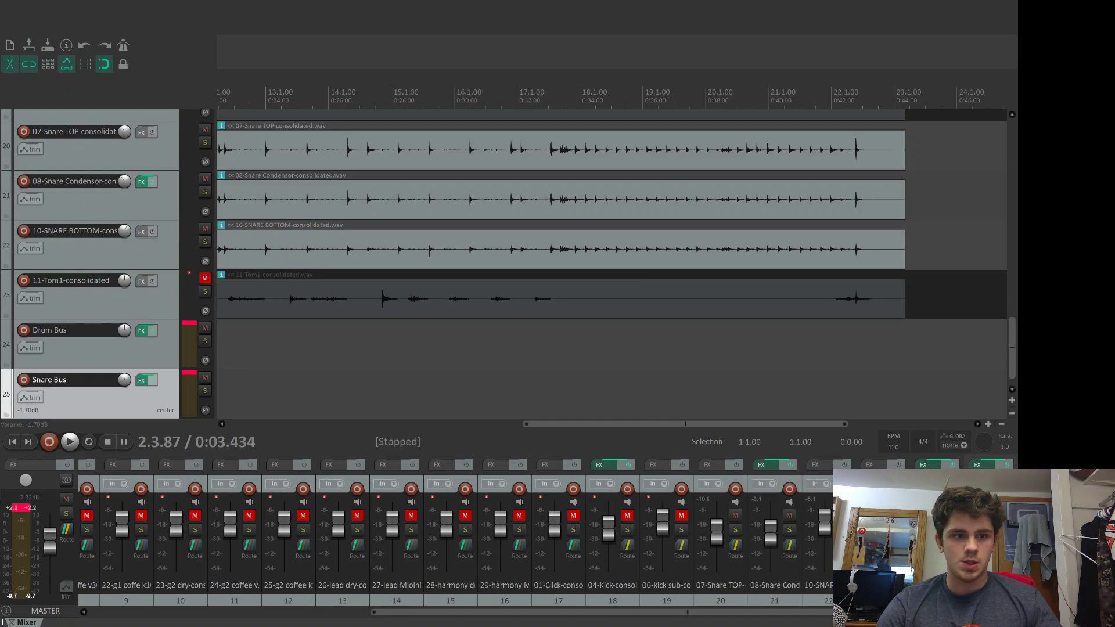
pyautogui.press('space')
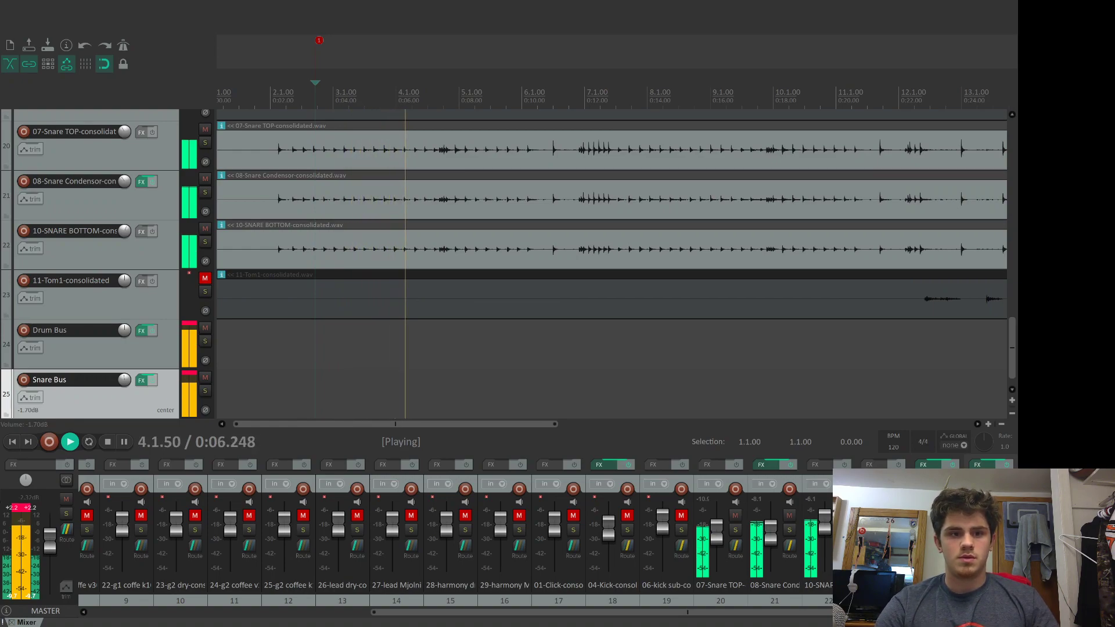
pyautogui.press('space')
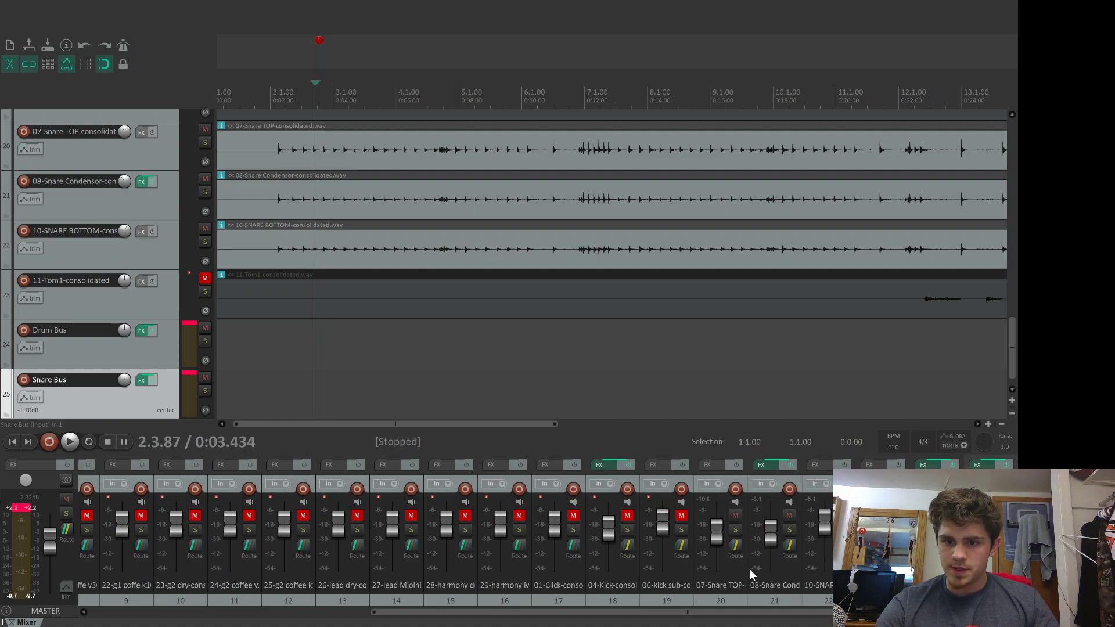
# Step: Fine-tune the Snare Bottom and Snare Top fader levels while the isolated snares play
pyautogui.press('space')
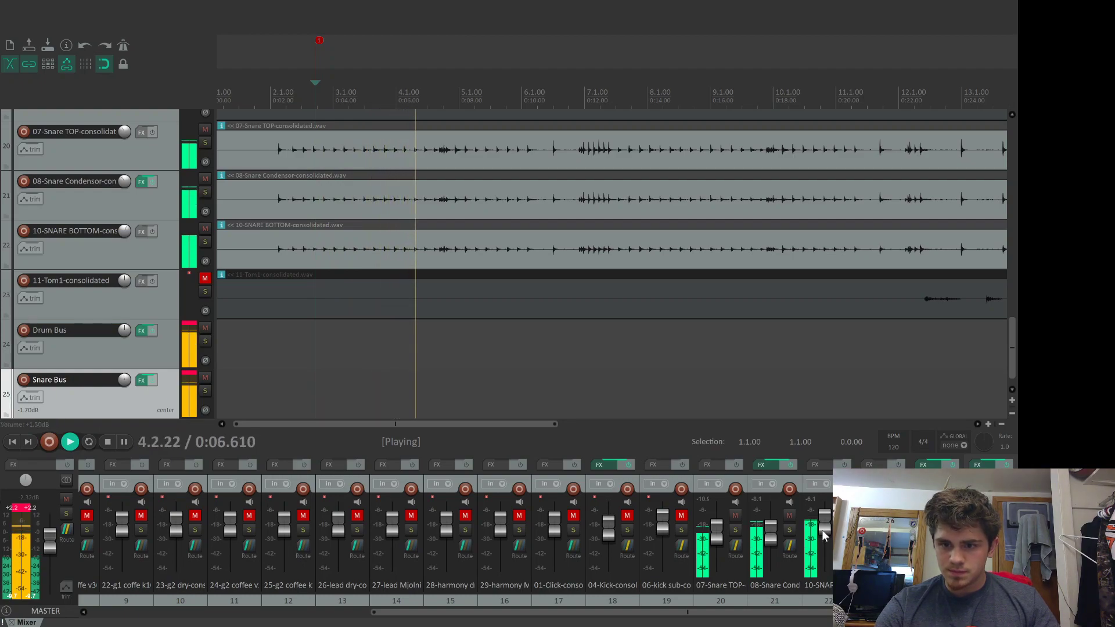
pyautogui.moveTo(821, 530)
pyautogui.mouseDown()
pyautogui.moveTo(769, 525)
pyautogui.moveTo(772, 536)
pyautogui.moveTo(827, 529)
pyautogui.mouseUp()
pyautogui.moveTo(718, 532); pyautogui.dragTo(720, 530)
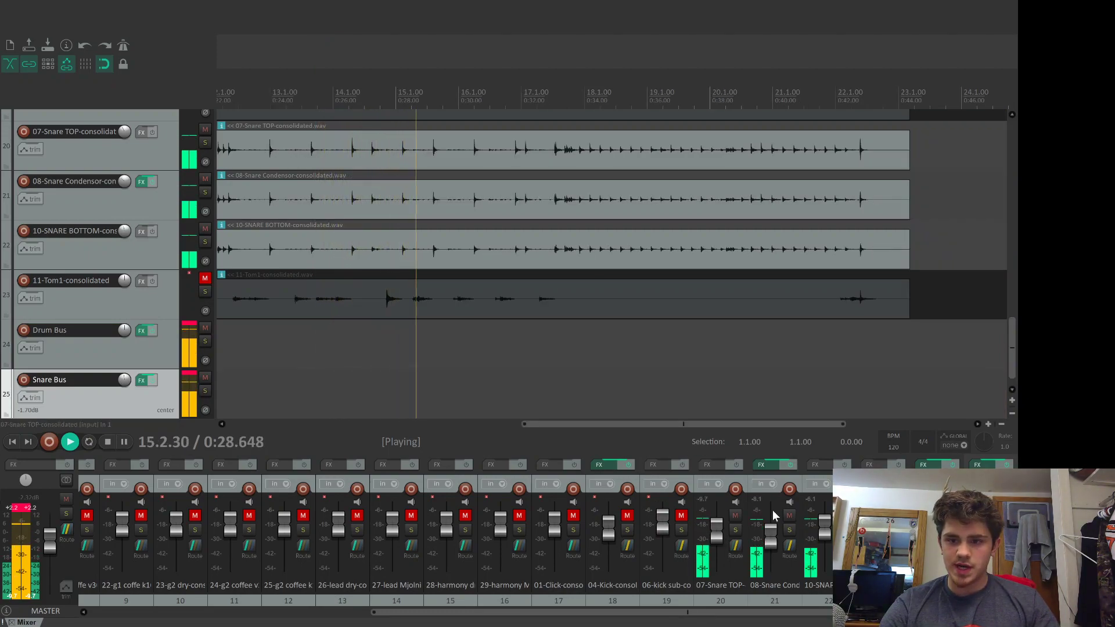
# Step: Unmute the kick and kick sub tracks and replay them with the snares from bar 2
pyautogui.click(627, 515)
pyautogui.click(681, 516)
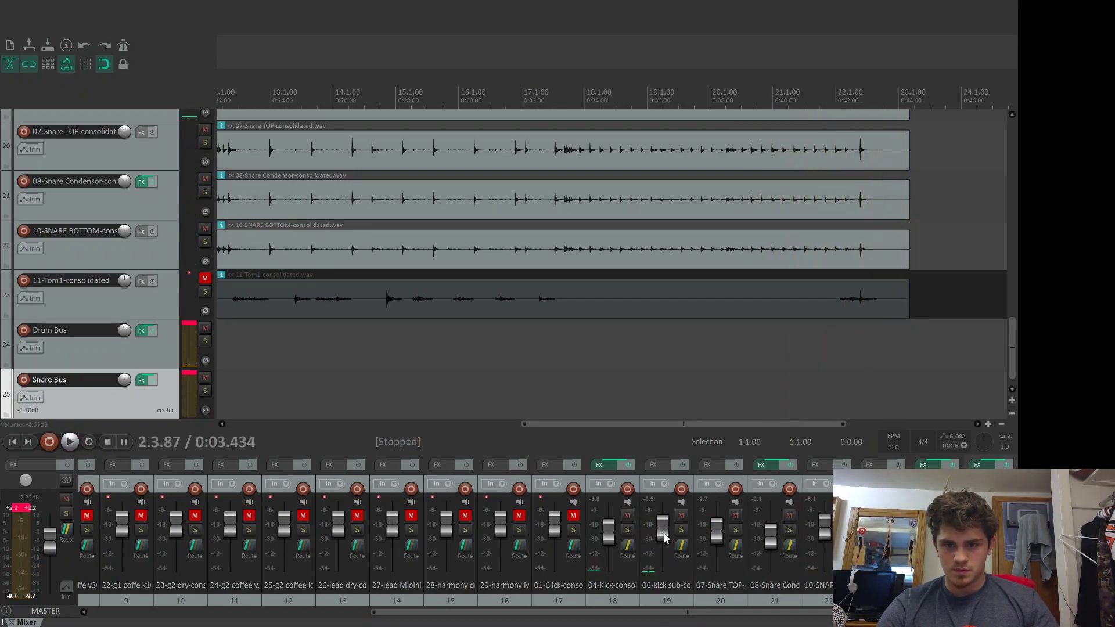
pyautogui.press('space')
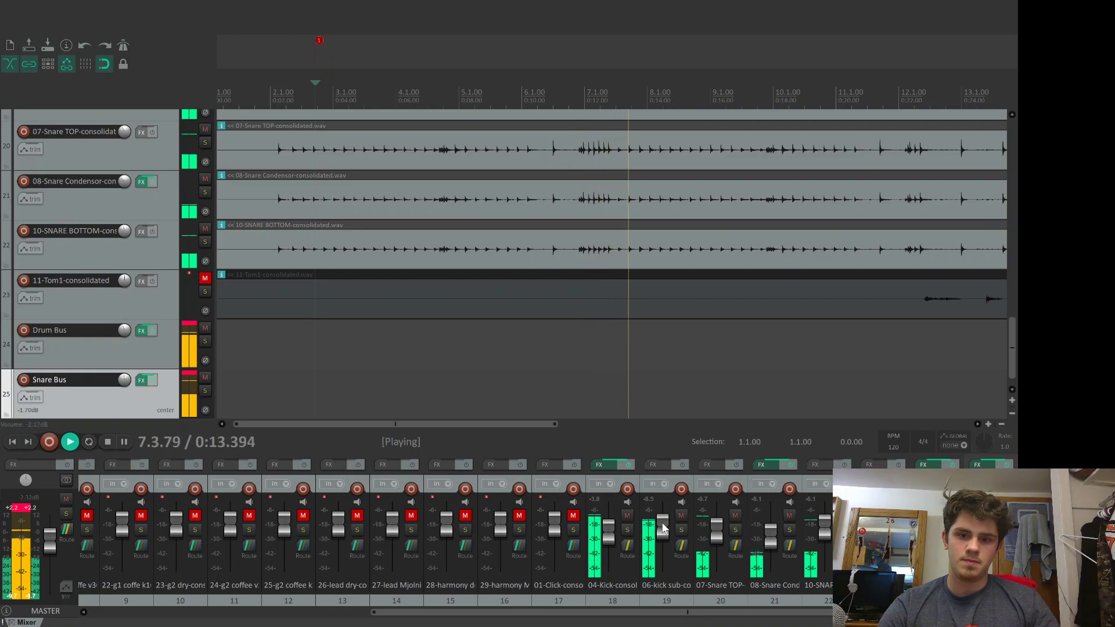
# Step: Lower the kick sub fader and raise the Snare Bus volume to 2.70 dB to rebalance kick and snare
pyautogui.moveTo(665, 527); pyautogui.dragTo(667, 543)
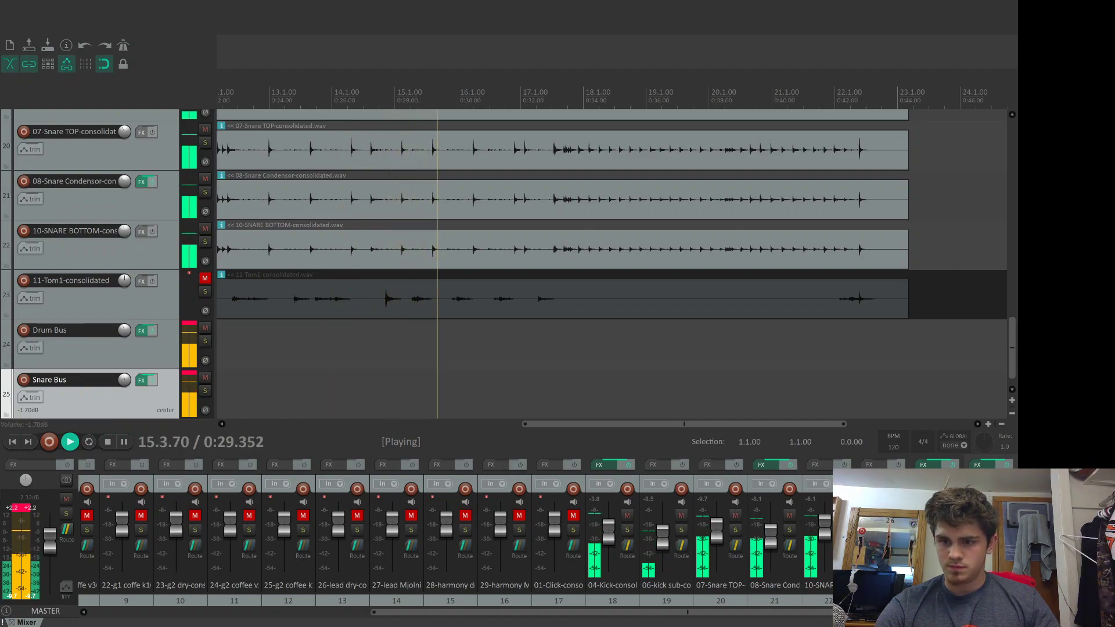
pyautogui.moveTo(124, 380); pyautogui.dragTo(124, 372)
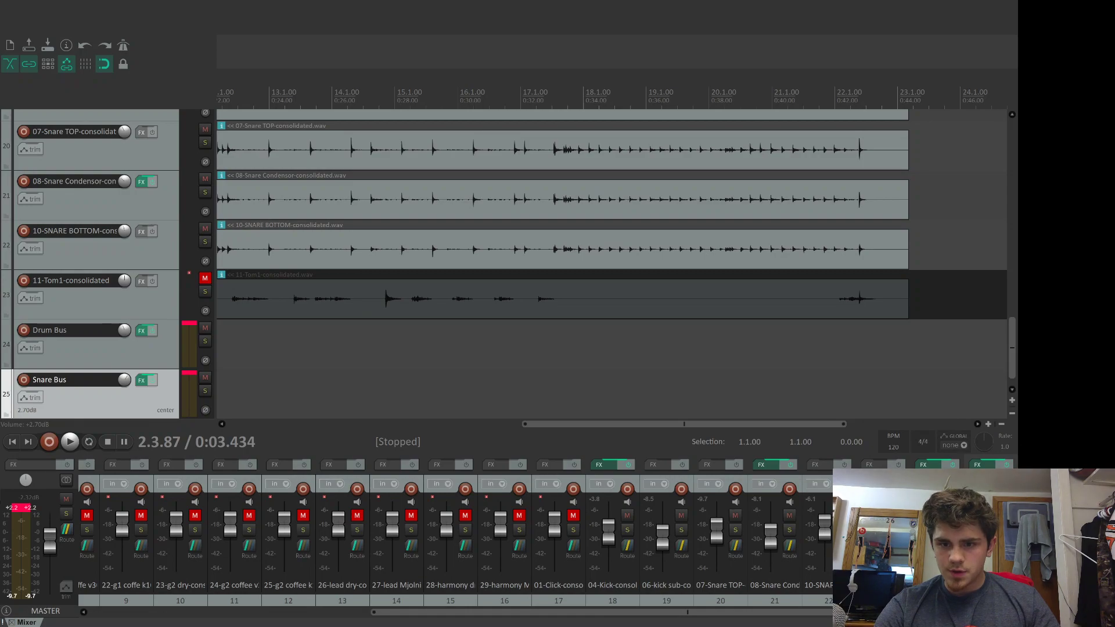
# Step: Unmute the Tom1, Tom2, floor tom, overhead and room mic tracks to restore the full drum kit
pyautogui.click(205, 278)
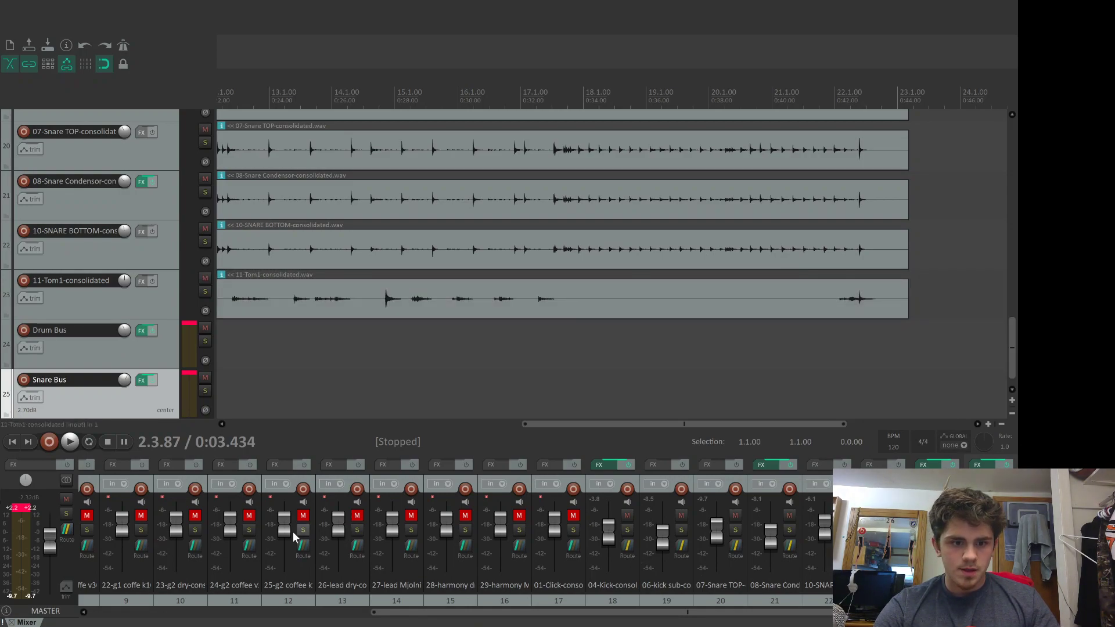
pyautogui.moveTo(374, 612); pyautogui.dragTo(61, 562)
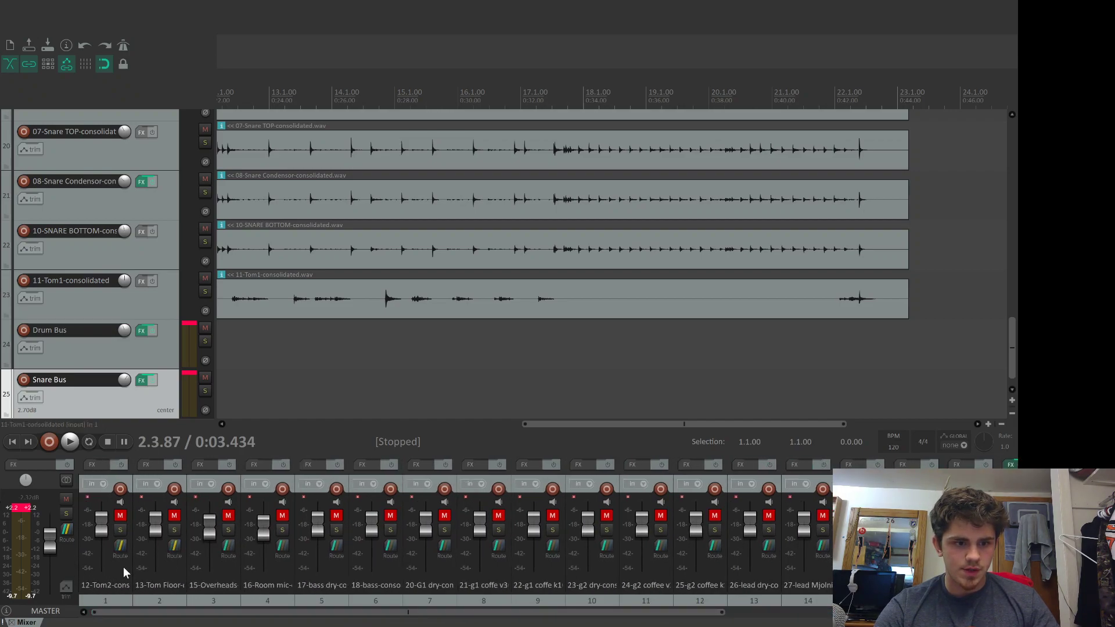
pyautogui.click(121, 516)
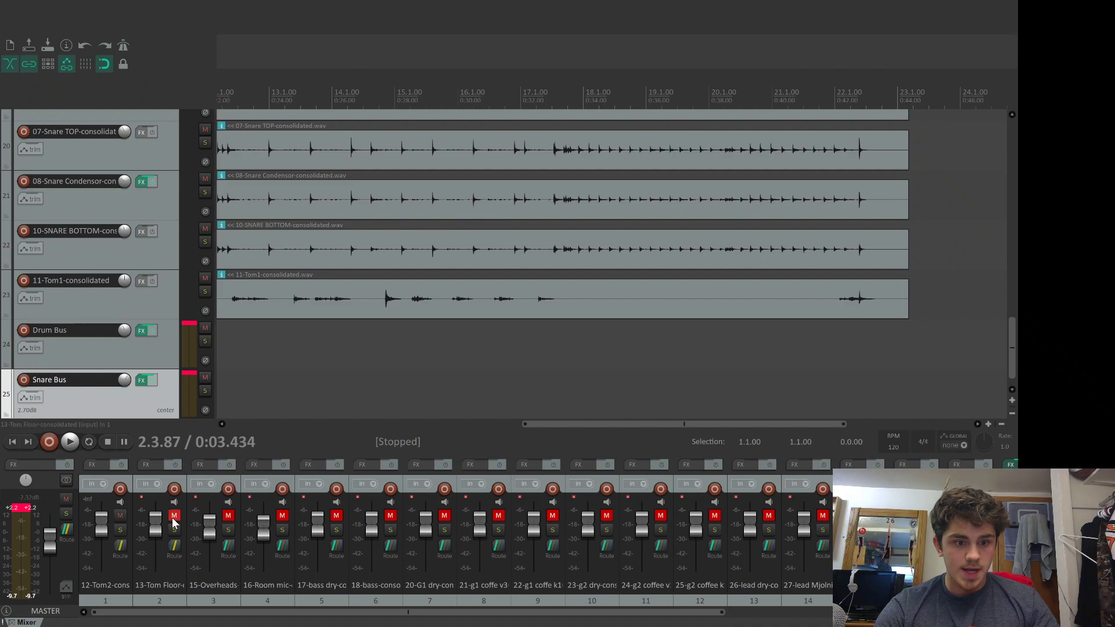
pyautogui.click(283, 515)
# Step: Play the full drum mix from bar 2 and raise the kick fader slightly
pyautogui.press('space')
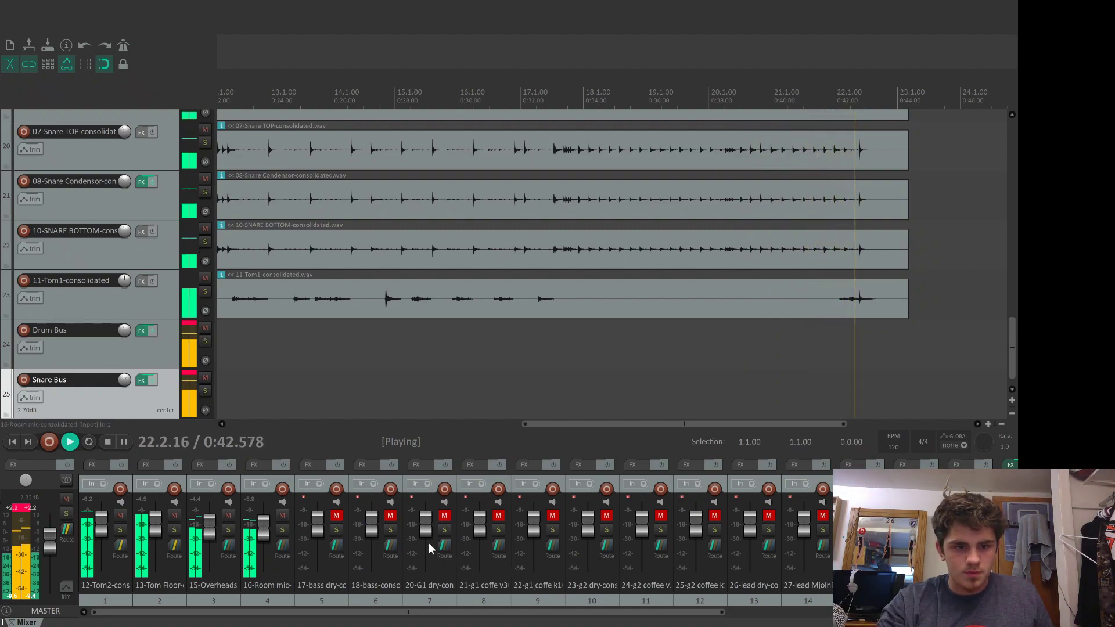
pyautogui.moveTo(642, 614); pyautogui.dragTo(805, 610)
pyautogui.press('space')
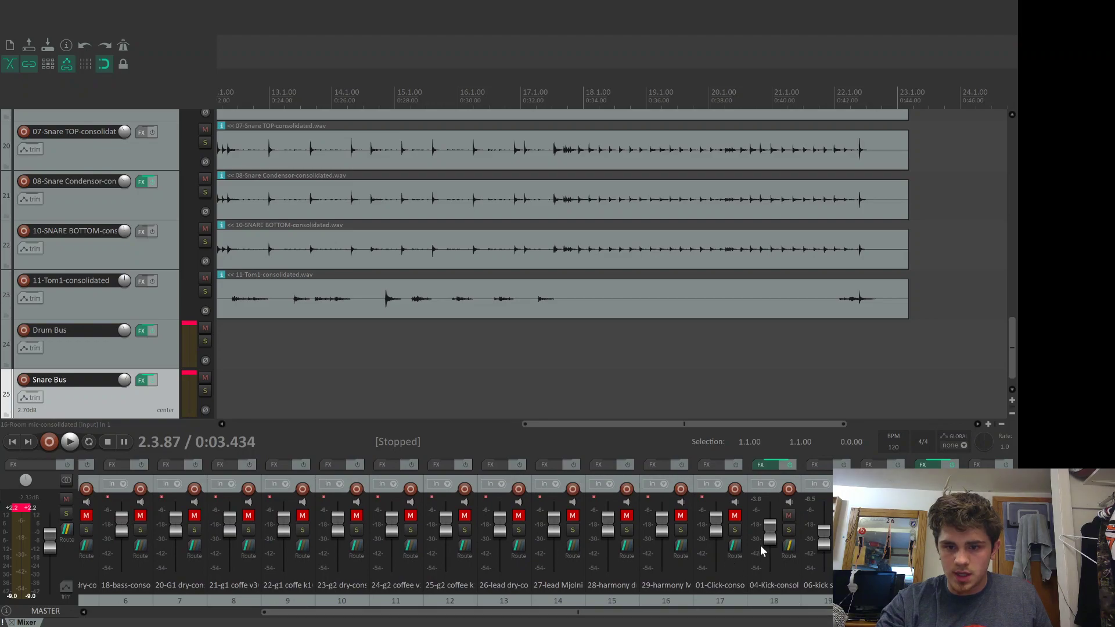
pyautogui.press('space')
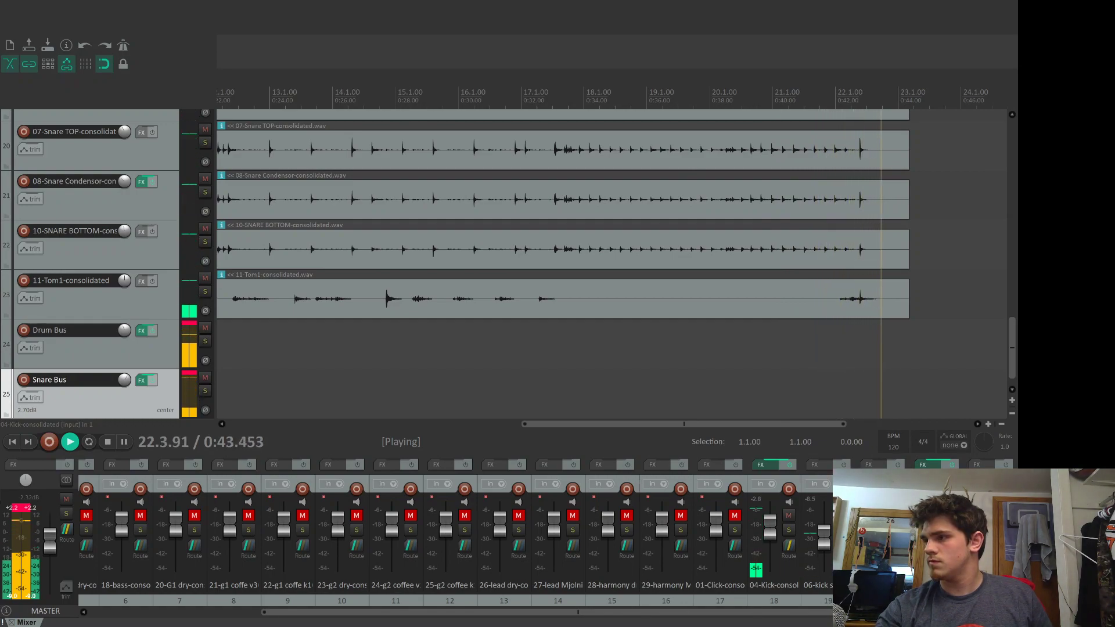
pyautogui.press('space')
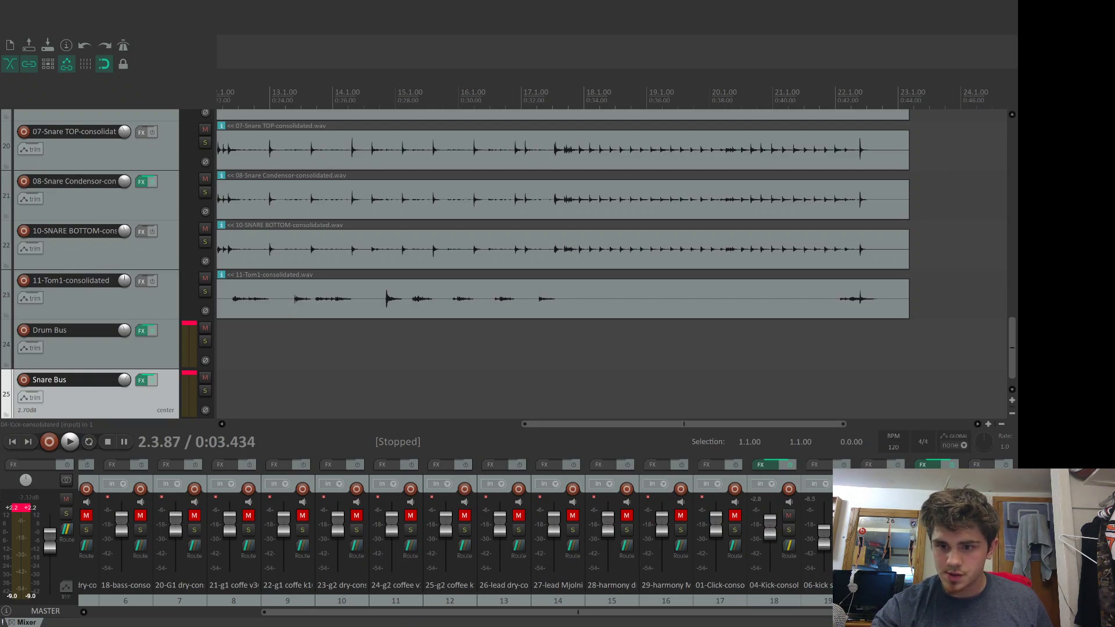
# Step: Replay the full drum mix from bar 2 and check the kick, snare, bus and master levels
pyautogui.hscroll(3, 581, 612)
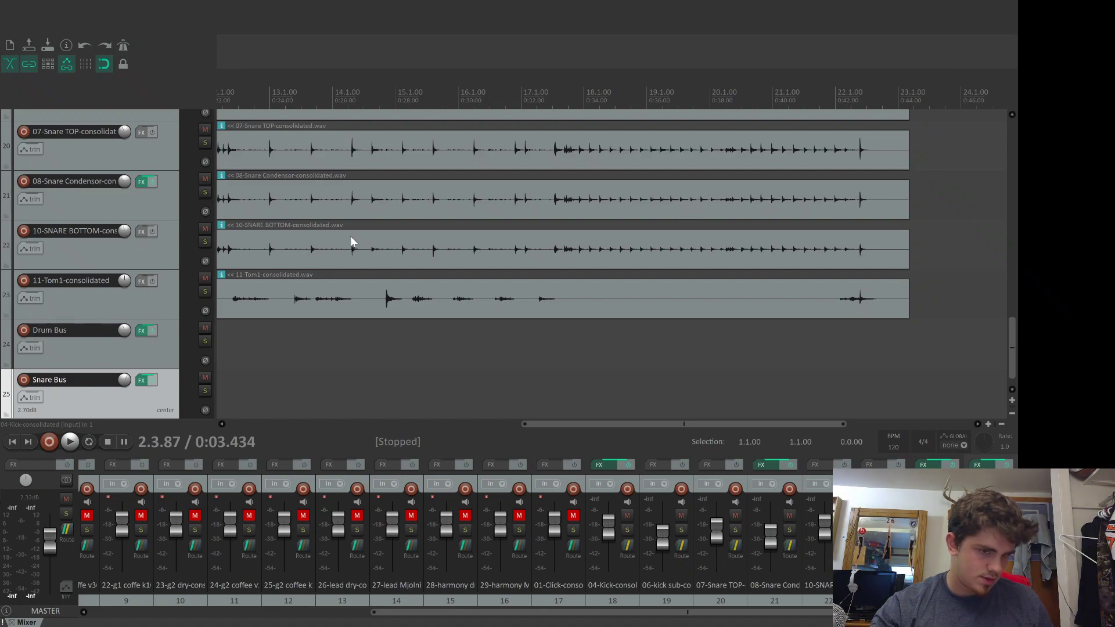
pyautogui.press('space')
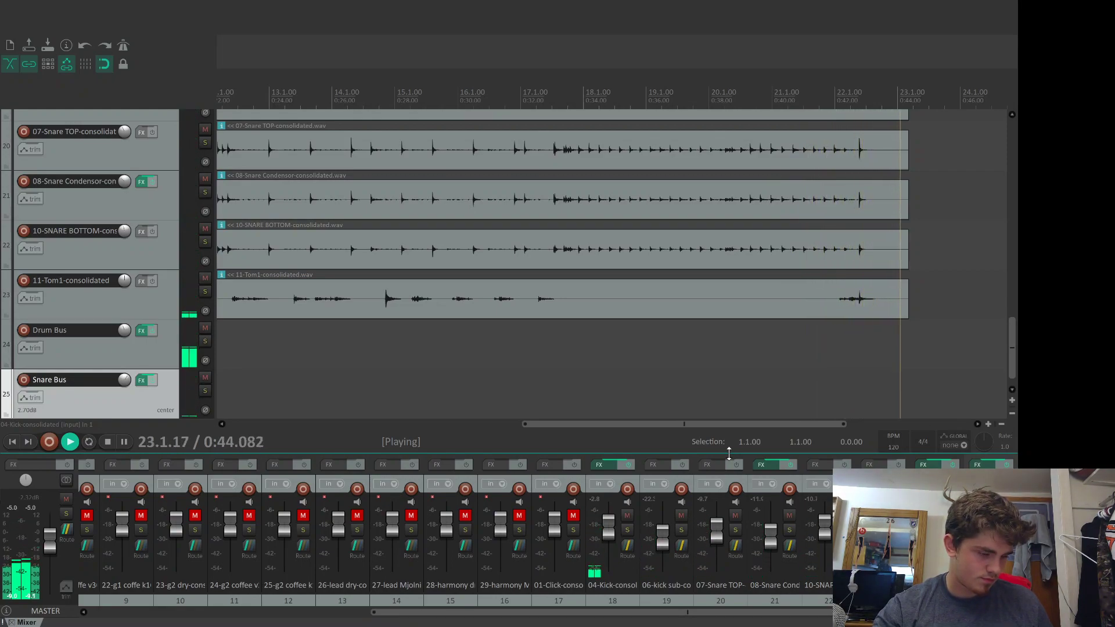
pyautogui.press('space')
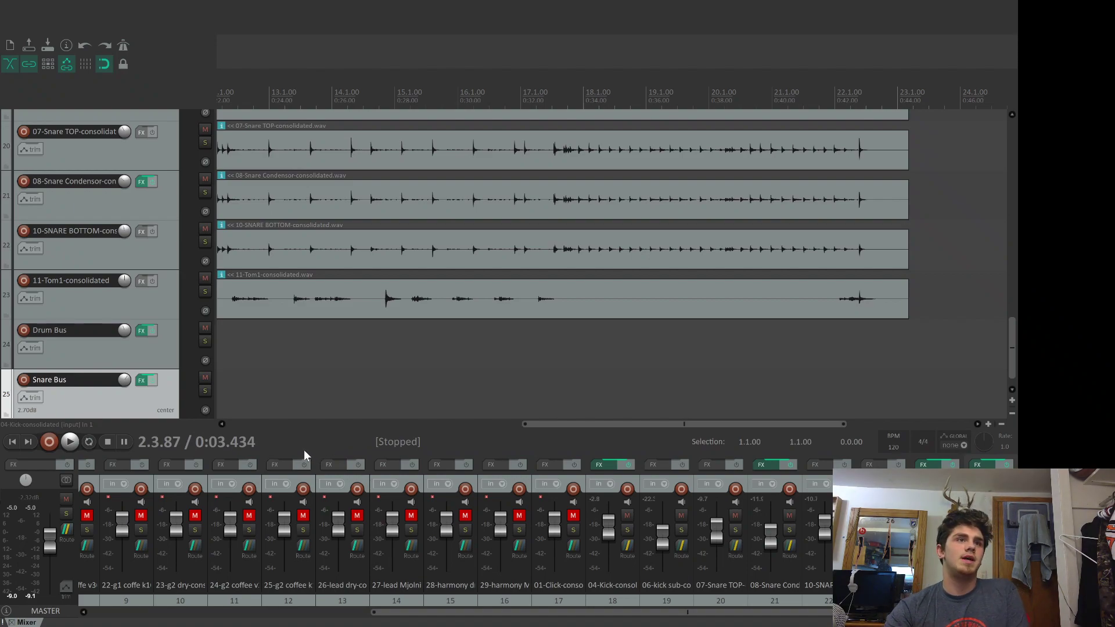
# Step: Unmute the click, both harmony, both lead and the 21-g1 through 25-g2 guitar tracks
pyautogui.click(573, 516)
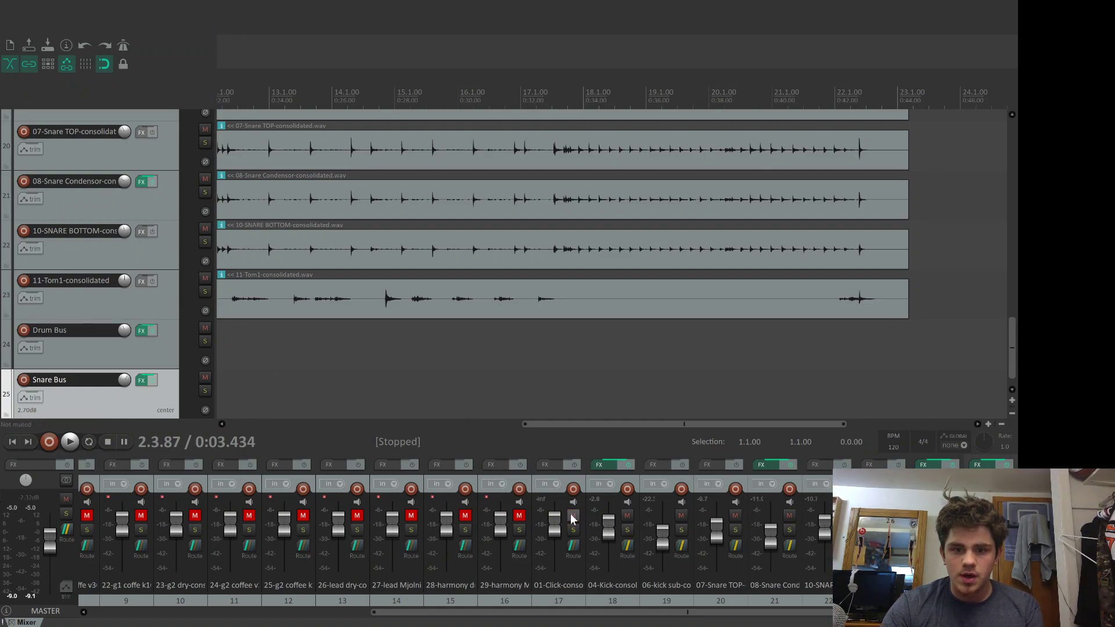
pyautogui.click(520, 516)
pyautogui.click(465, 516)
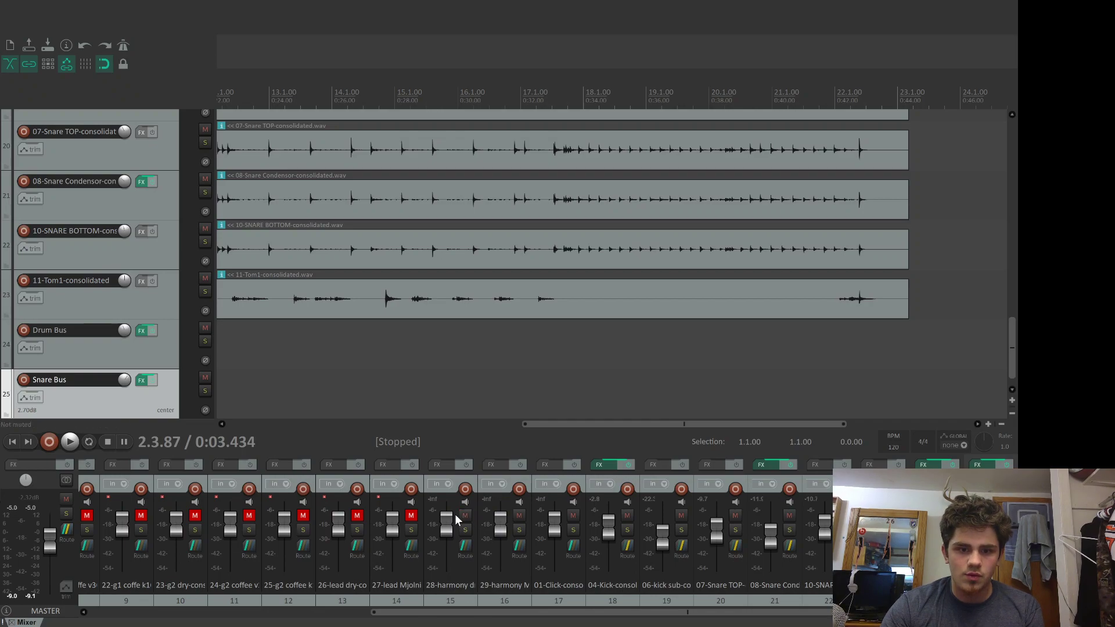
pyautogui.click(411, 516)
pyautogui.click(357, 516)
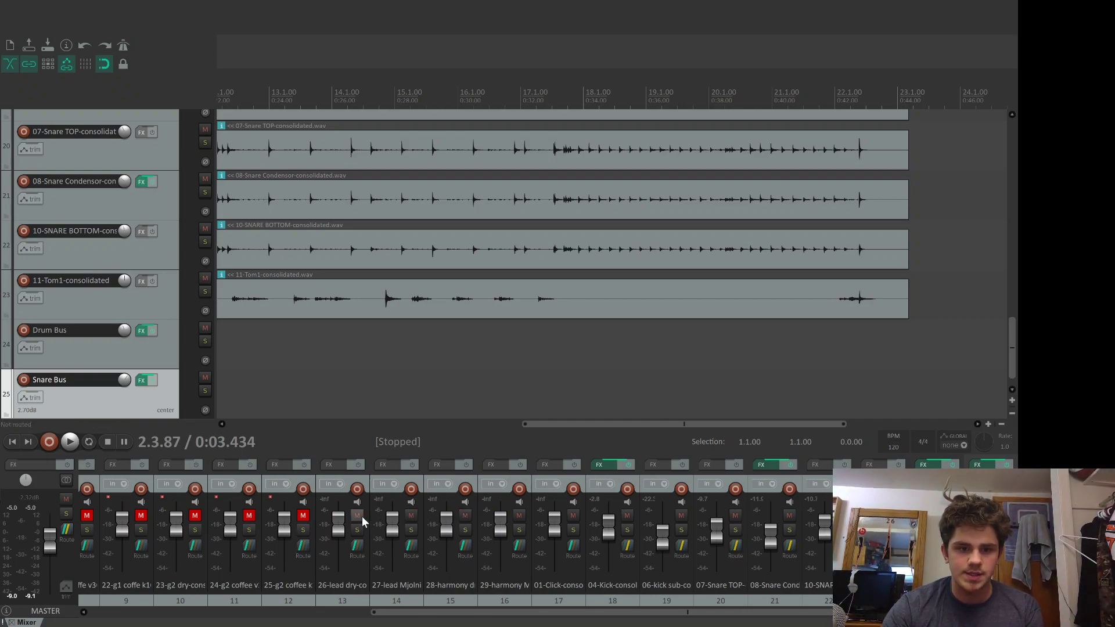
pyautogui.click(303, 516)
pyautogui.click(248, 516)
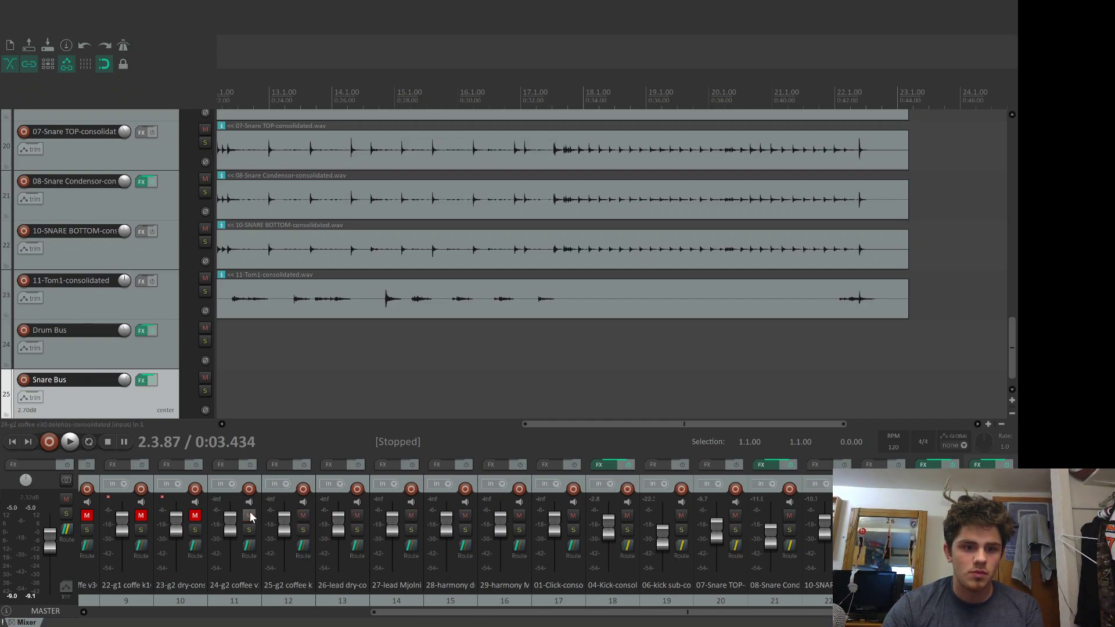
pyautogui.click(194, 516)
pyautogui.click(140, 515)
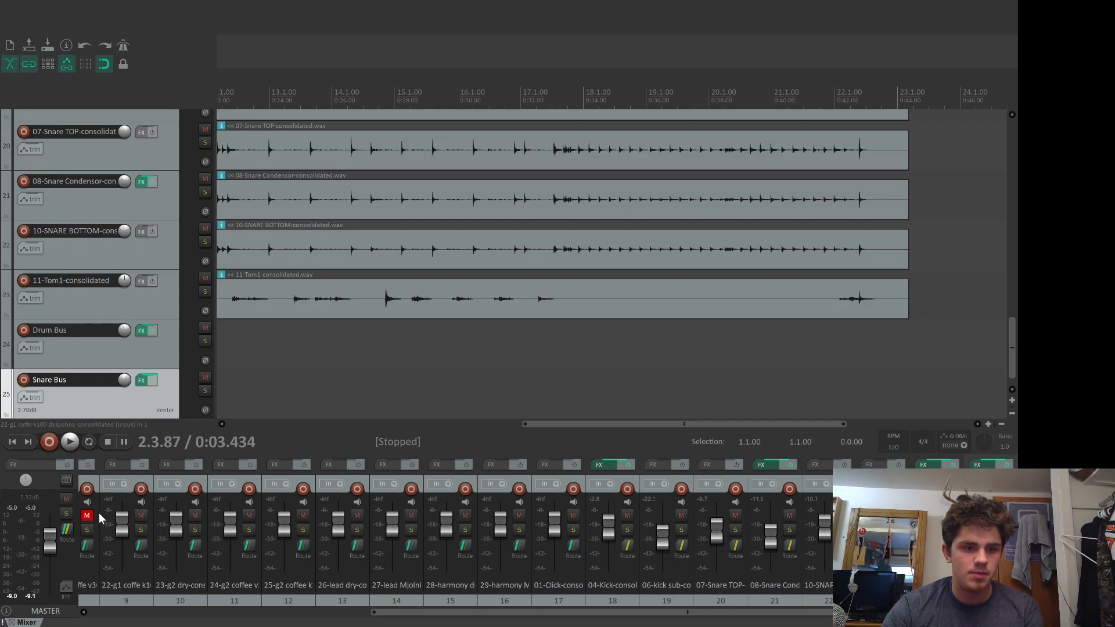
pyautogui.click(86, 516)
# Step: Unmute the 17-bass dry, 18-bass and 20-G1 dry tracks
pyautogui.click(403, 604)
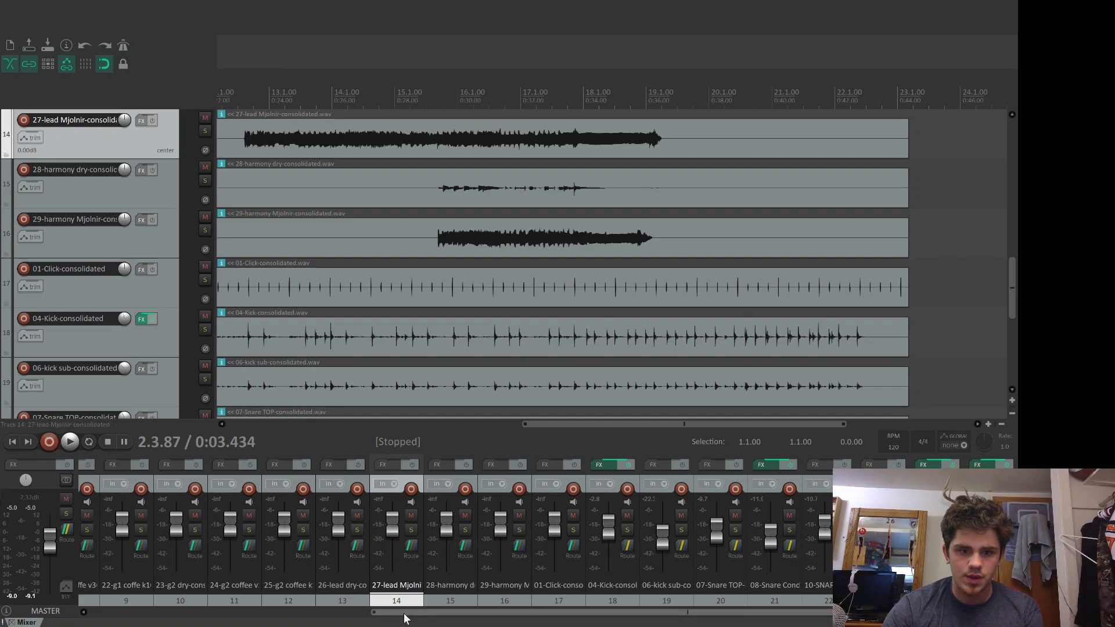
pyautogui.moveTo(414, 623); pyautogui.dragTo(159, 601)
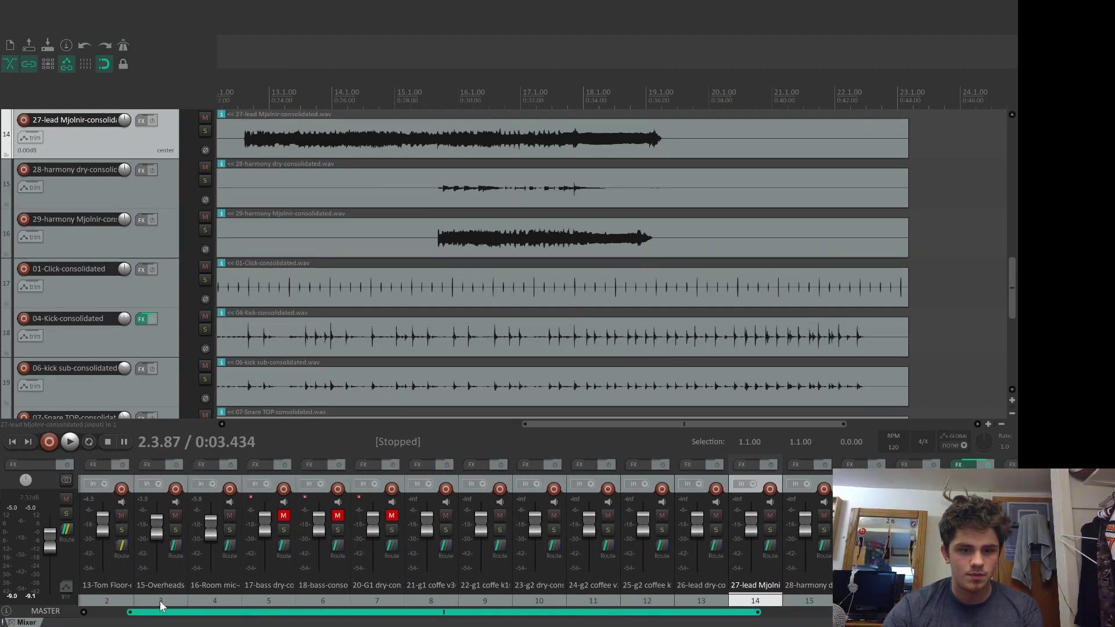
pyautogui.click(284, 516)
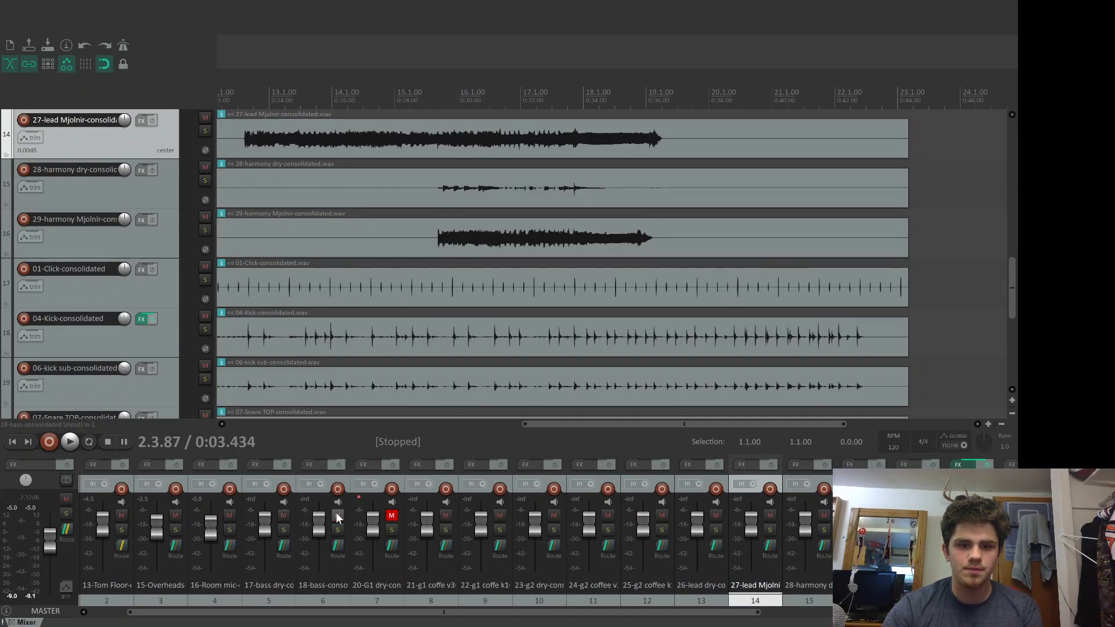
pyautogui.click(392, 515)
# Step: Play the full song mix briefly from bar 2 and check the track and master levels
pyautogui.moveTo(217, 613); pyautogui.dragTo(15, 519)
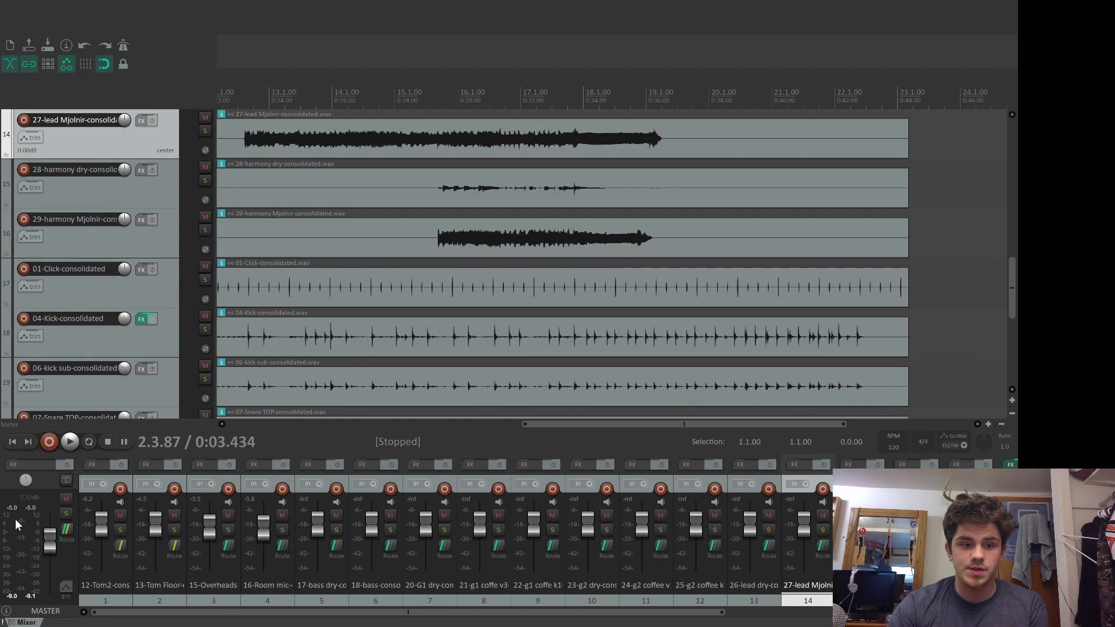
pyautogui.press('space')
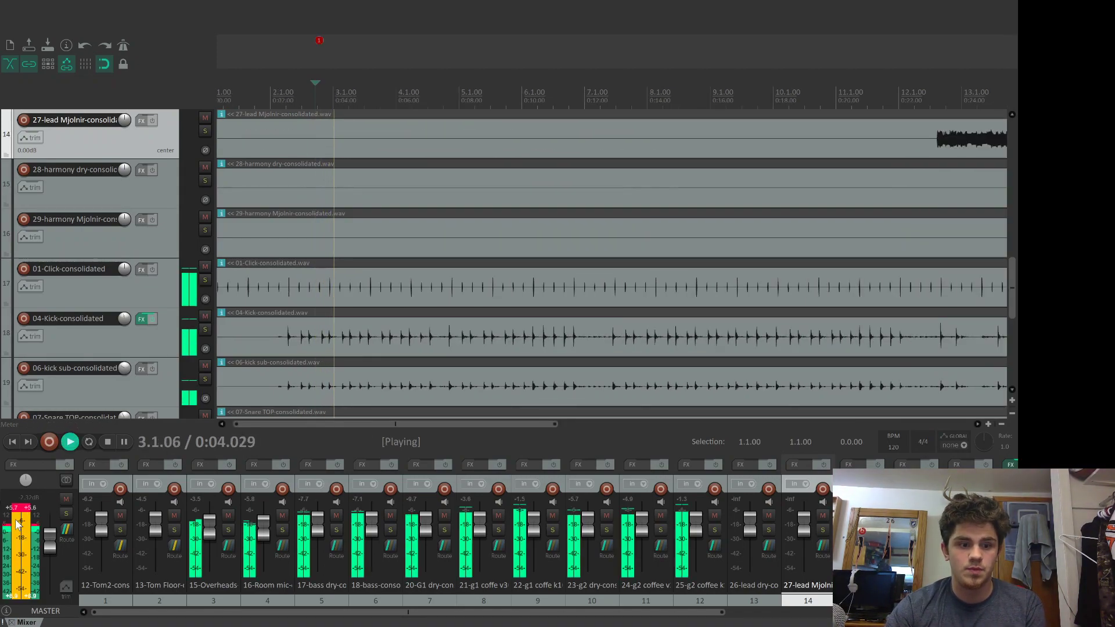
pyautogui.press('space')
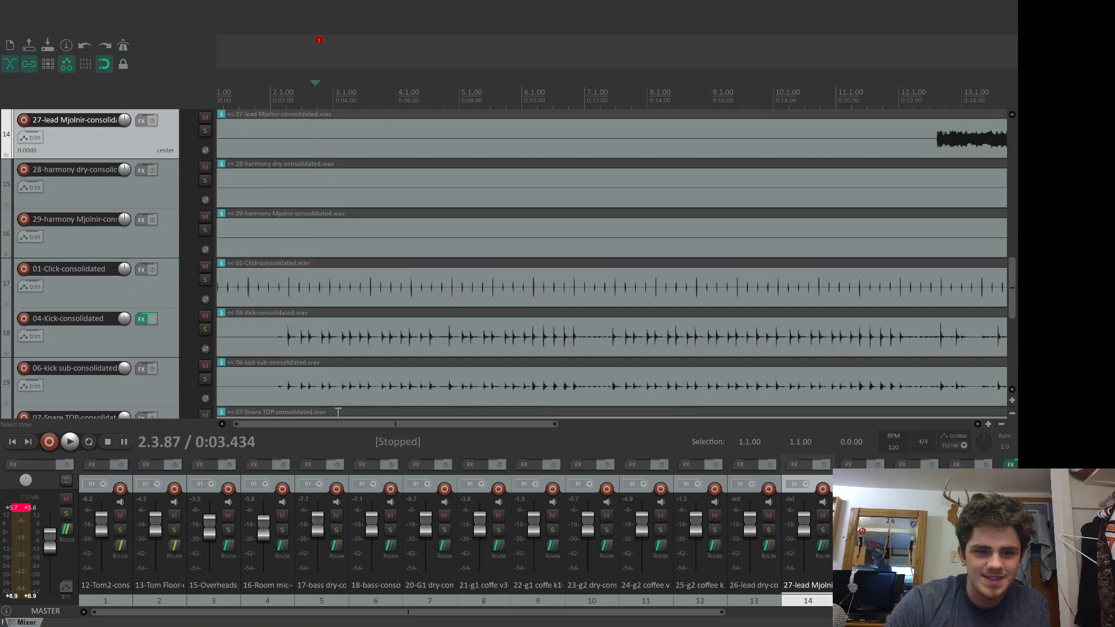
# Step: Replay the full mix and bring the master volume down to -16.5 dB
pyautogui.moveTo(1011, 276); pyautogui.dragTo(1012, 321)
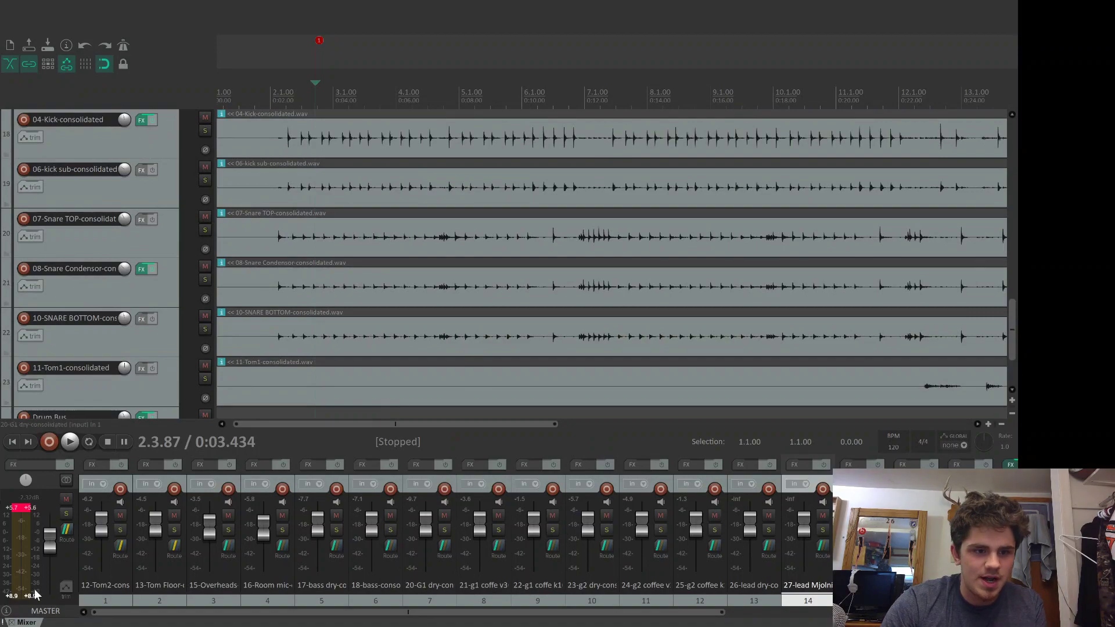
pyautogui.moveTo(54, 570); pyautogui.dragTo(52, 572)
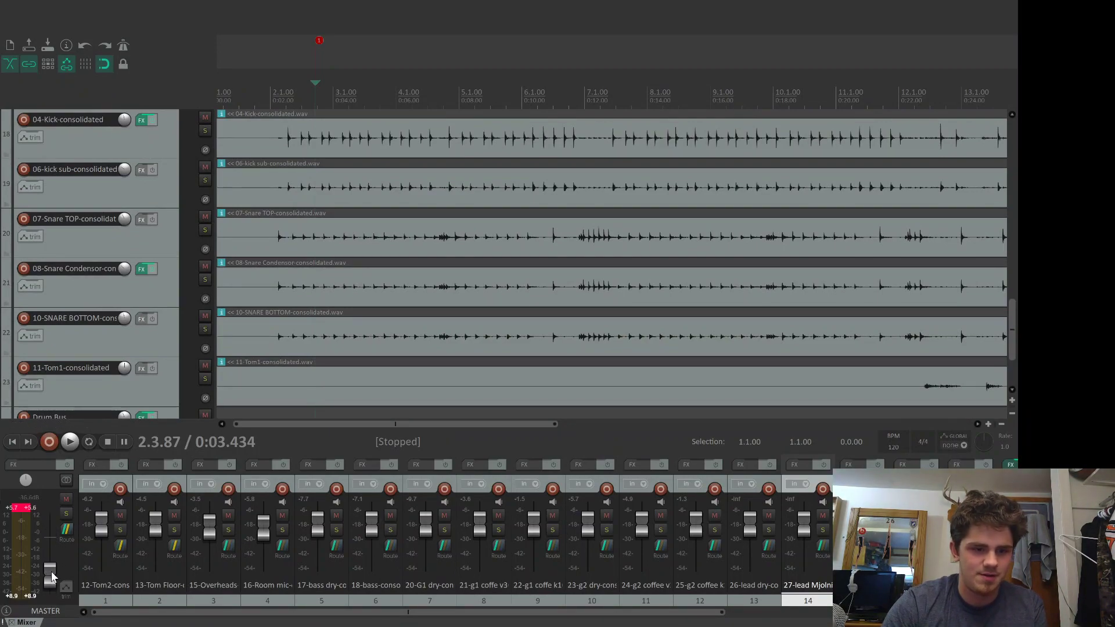
pyautogui.press('space')
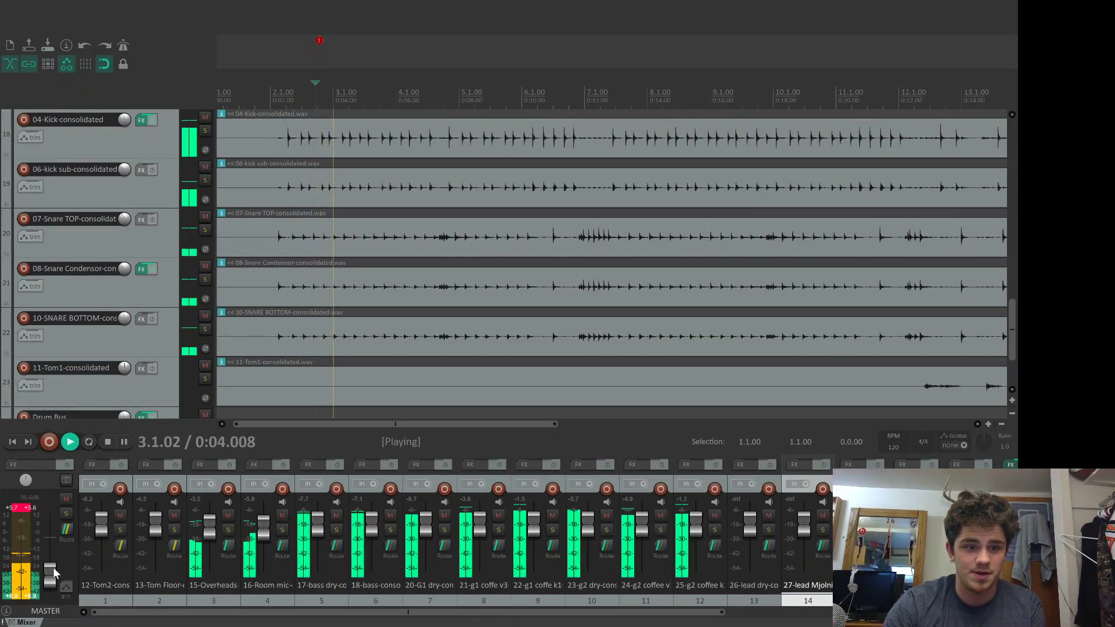
pyautogui.moveTo(51, 571); pyautogui.dragTo(51, 553)
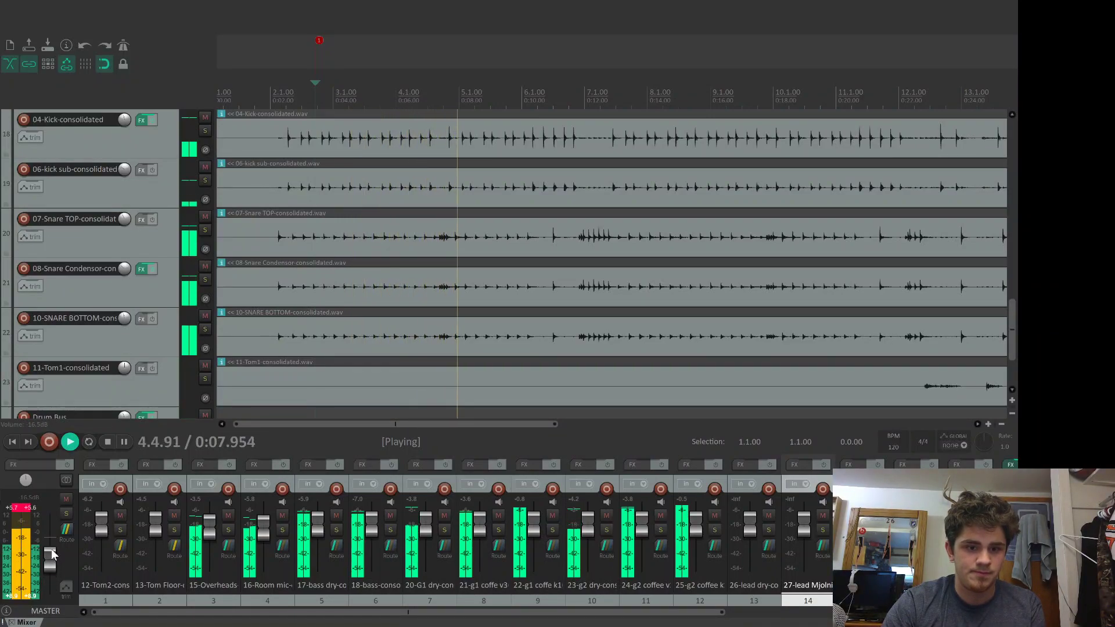
# Step: Mute the 01-Click track and lower the 25-g2 coffee k100 fader during playback, ending with playback stopped
pyautogui.moveTo(615, 612); pyautogui.dragTo(896, 612)
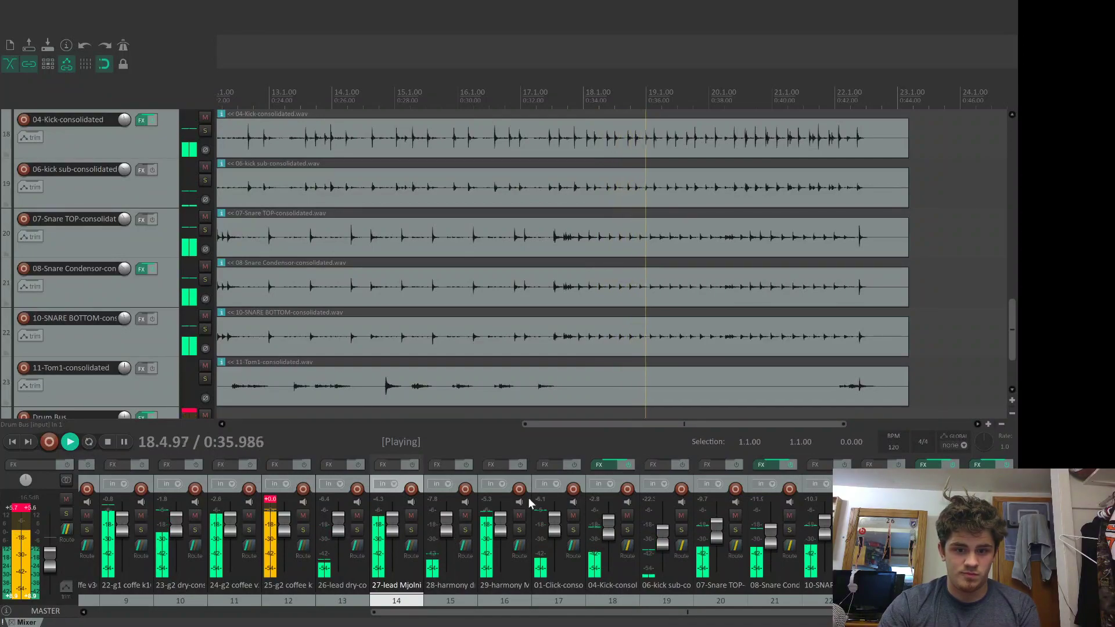
pyautogui.click(573, 516)
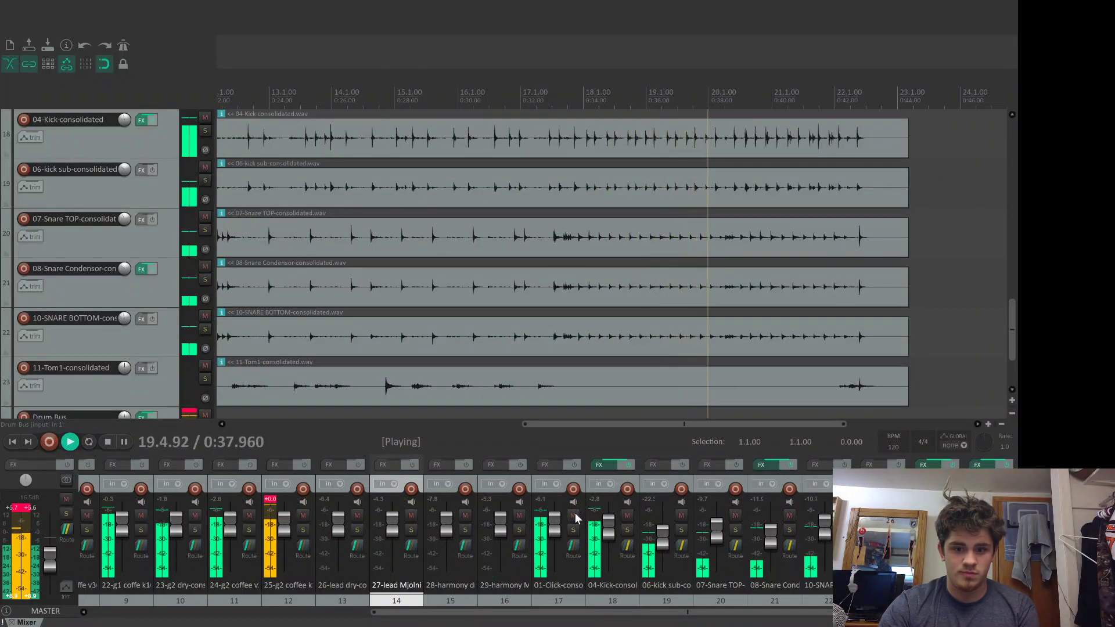
pyautogui.moveTo(286, 529); pyautogui.dragTo(287, 539)
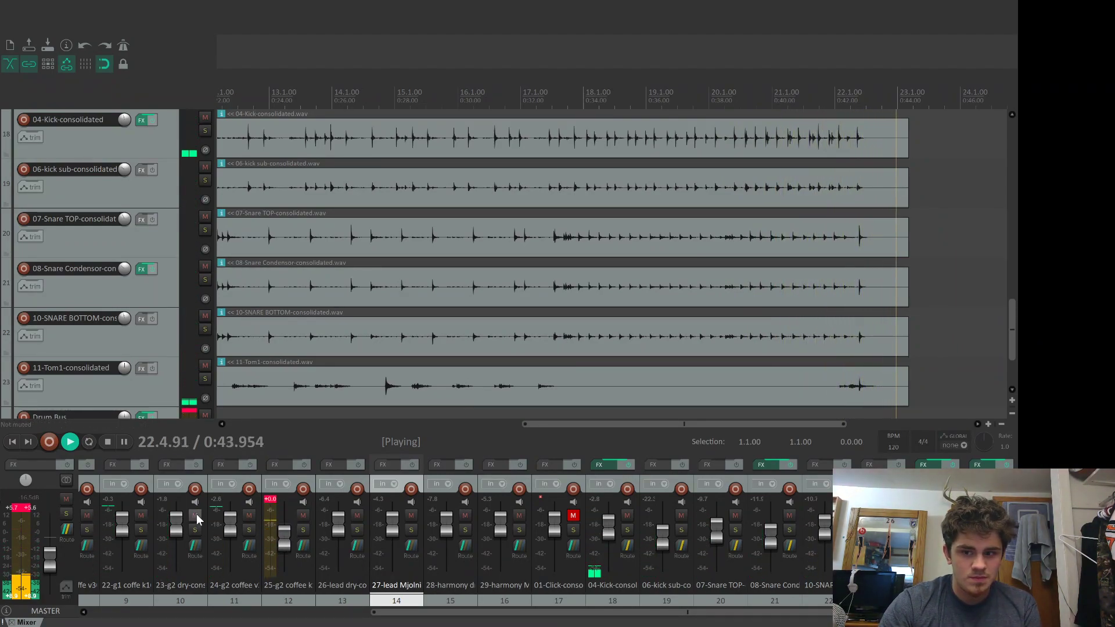
pyautogui.press('space')
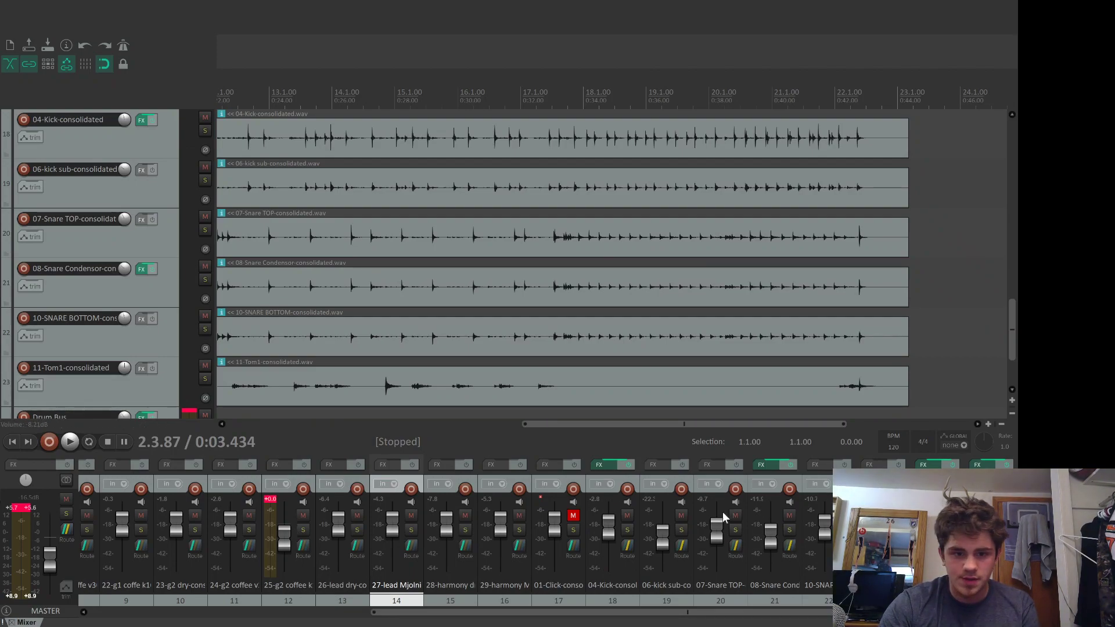
# Step: Mute the dry bass, guitar, lead and harmony tracks and the other amp guitars, keeping 25-g2 coffee k100 unmuted
pyautogui.click(303, 515)
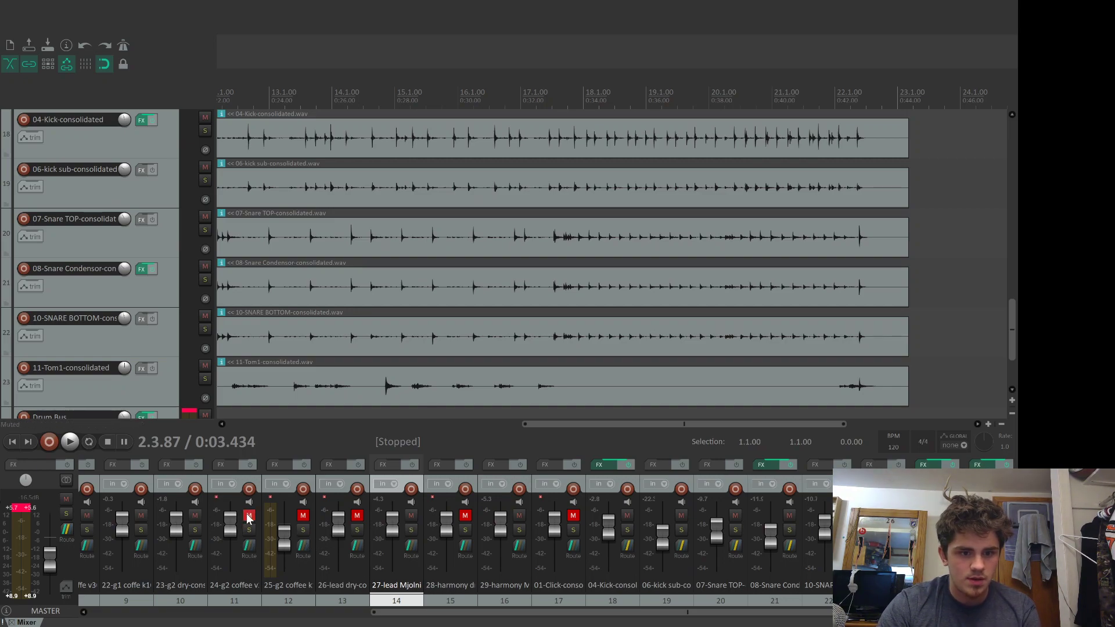
pyautogui.click(195, 527)
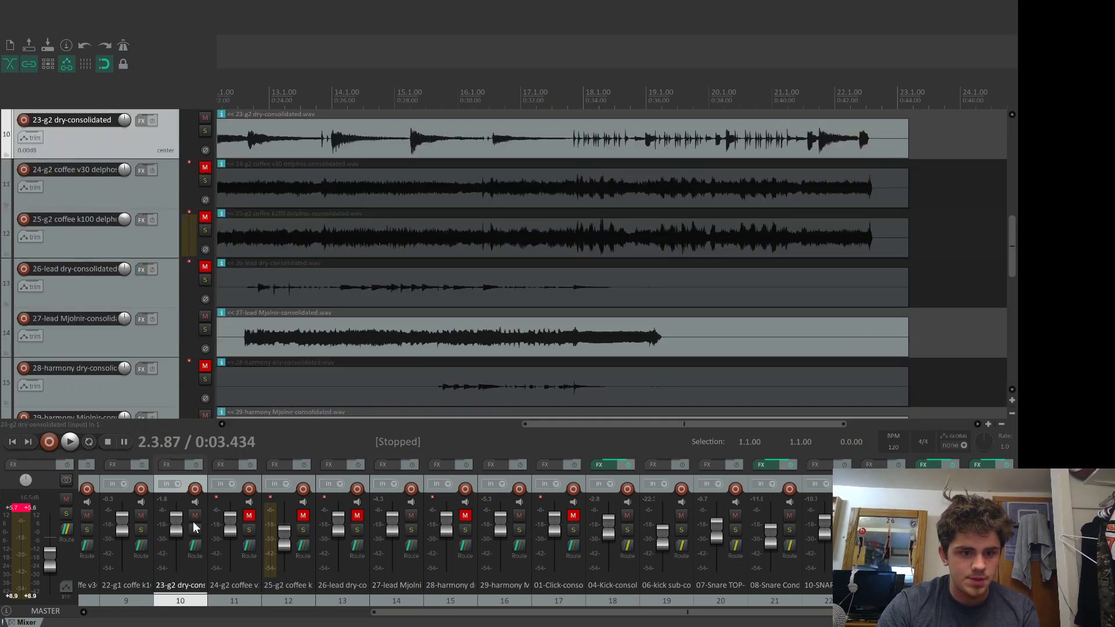
pyautogui.click(195, 517)
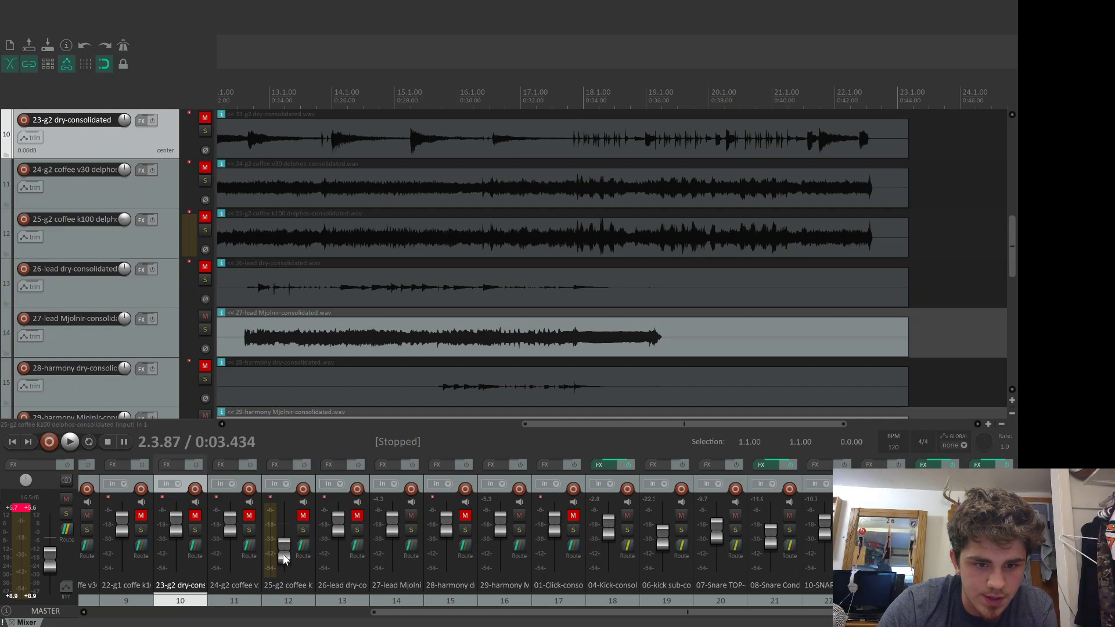
pyautogui.click(303, 515)
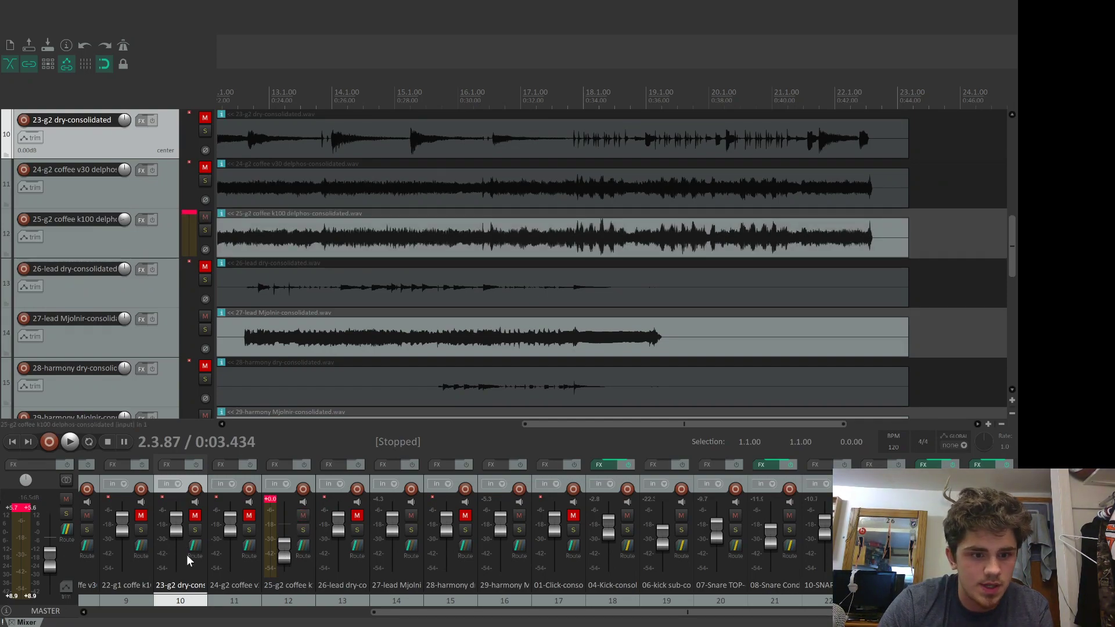
pyautogui.moveTo(375, 613); pyautogui.dragTo(264, 615)
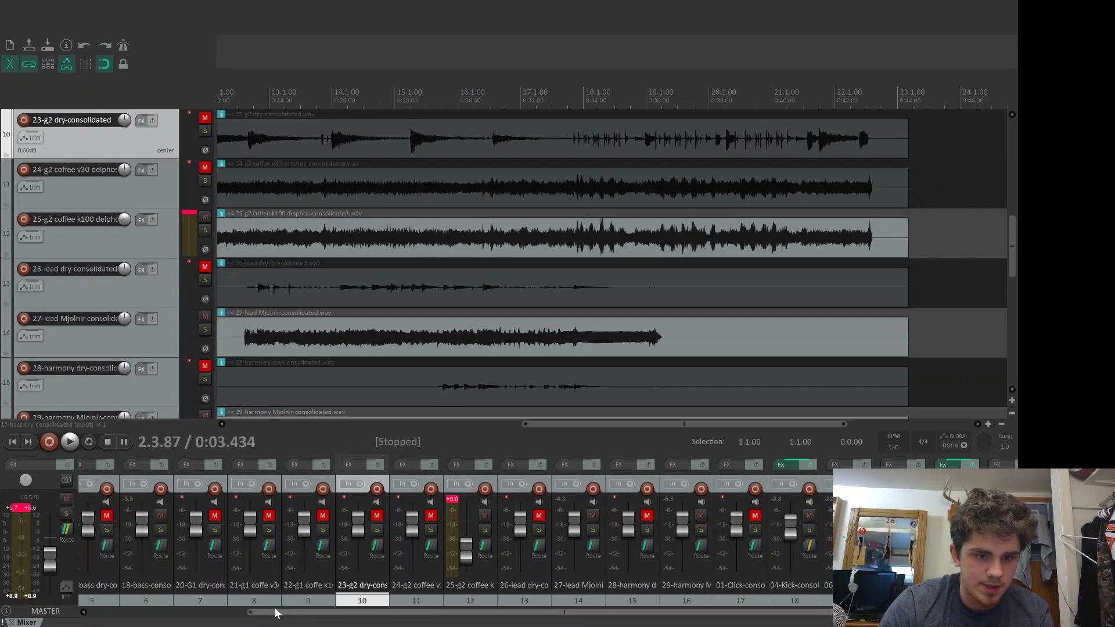
pyautogui.moveTo(270, 614)
pyautogui.mouseDown()
pyautogui.moveTo(197, 607)
pyautogui.moveTo(173, 588)
pyautogui.moveTo(261, 611)
pyautogui.mouseUp()
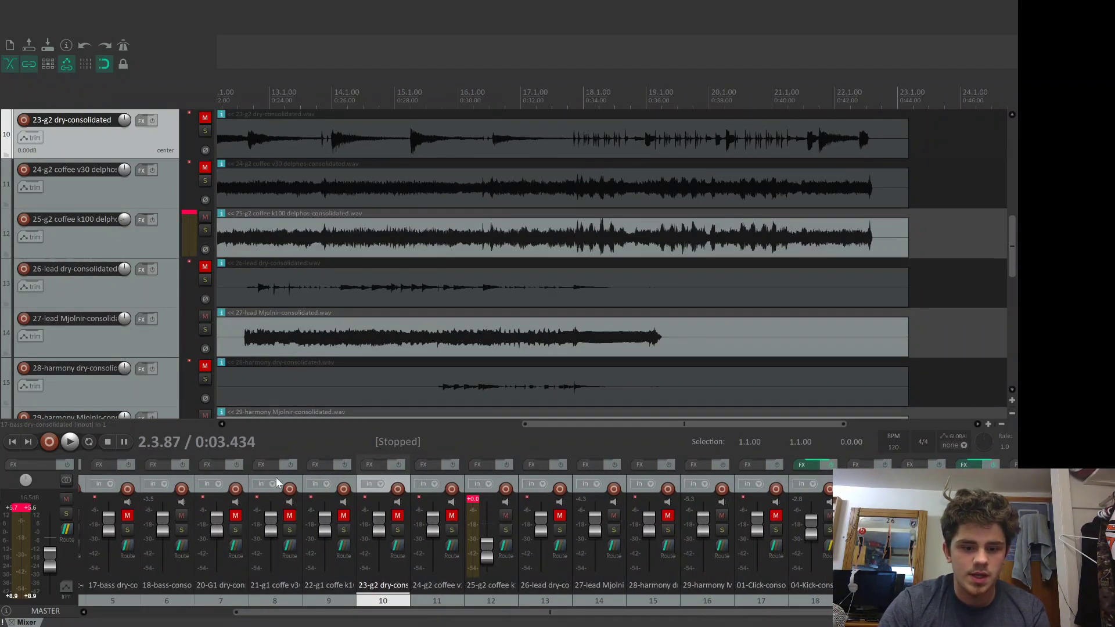
# Step: Play the reduced mix from bar 2 and raise the 25-g2 coffee k100 fader to balance the guitar
pyautogui.press('space')
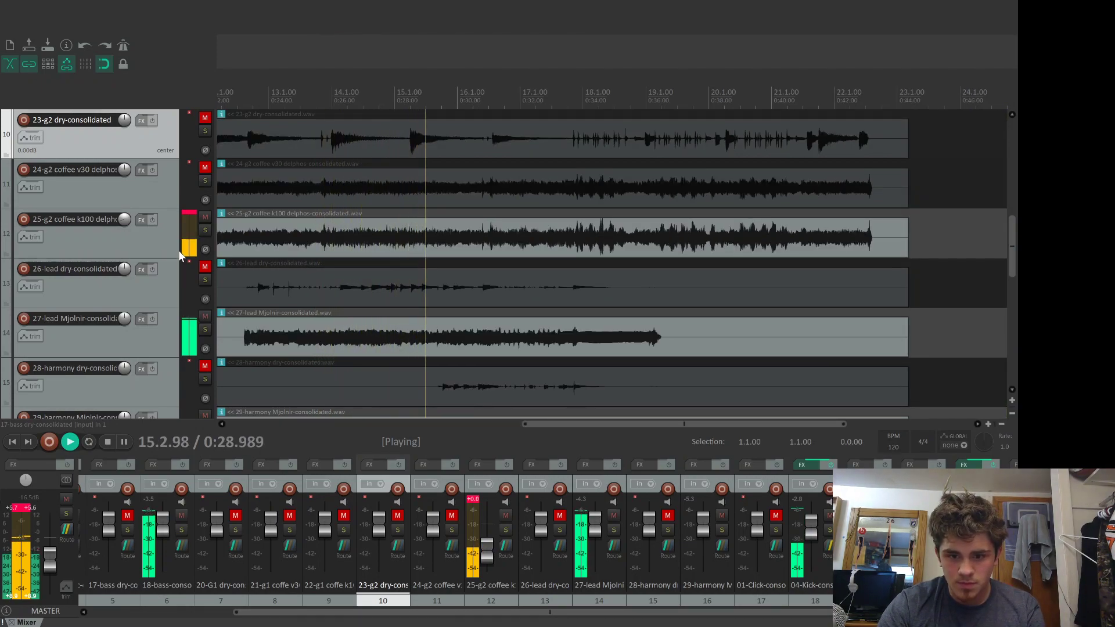
pyautogui.press('space')
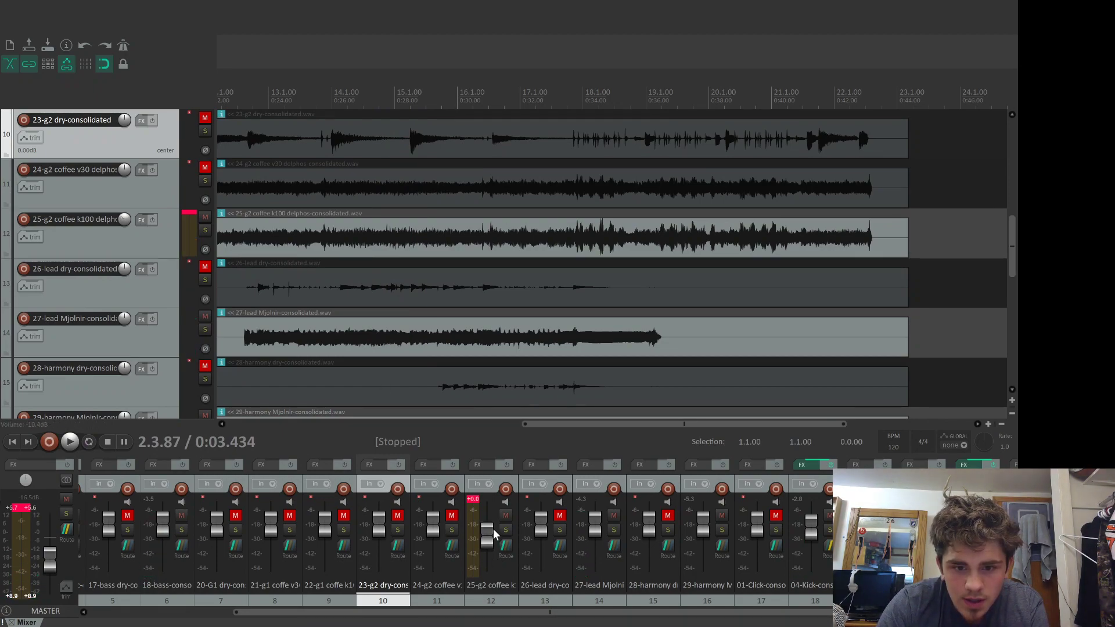
pyautogui.press('space')
pyautogui.moveTo(493, 528); pyautogui.dragTo(491, 518)
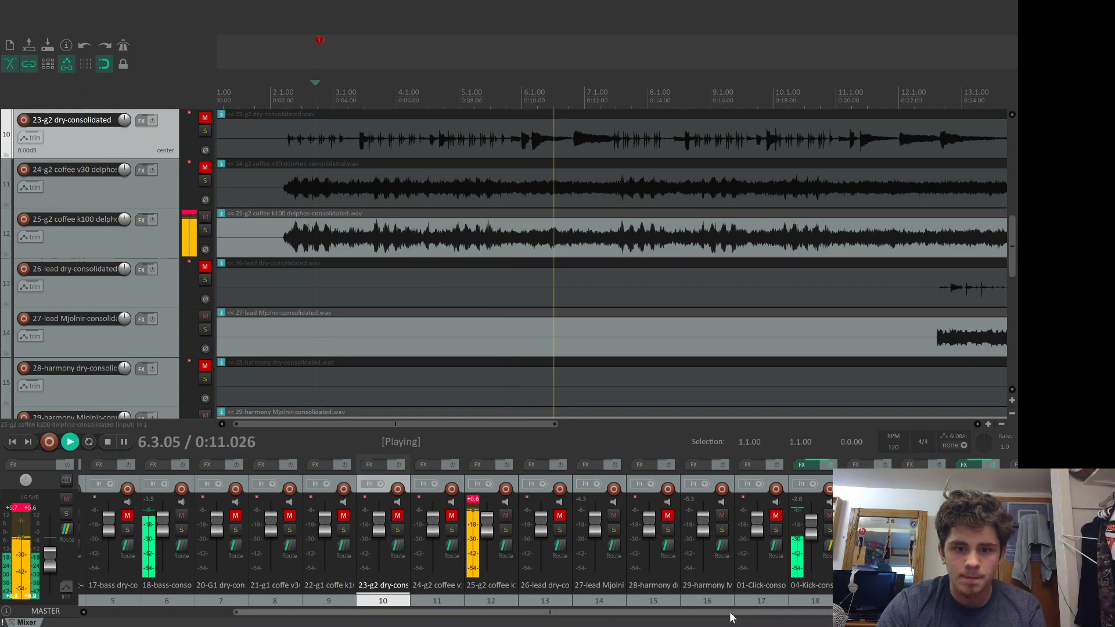
pyautogui.moveTo(490, 516); pyautogui.dragTo(489, 517)
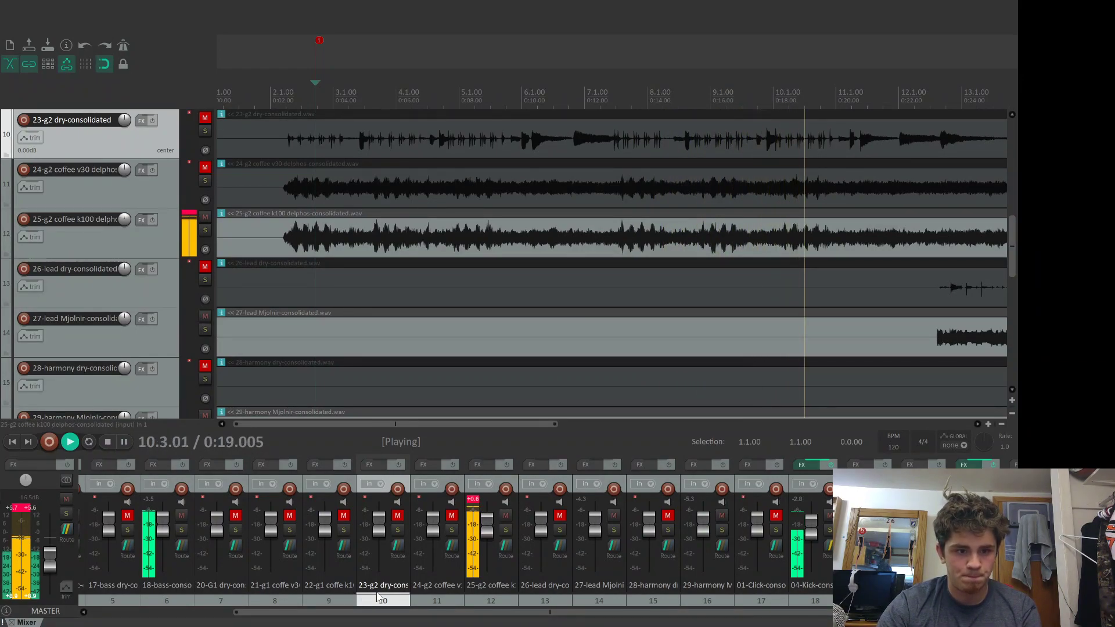
# Step: Stop playback and mute the 25-g2 coffee k100, 27-lead Mjolnir and 29-harmony Mjolnir tracks
pyautogui.moveTo(448, 612); pyautogui.dragTo(680, 601)
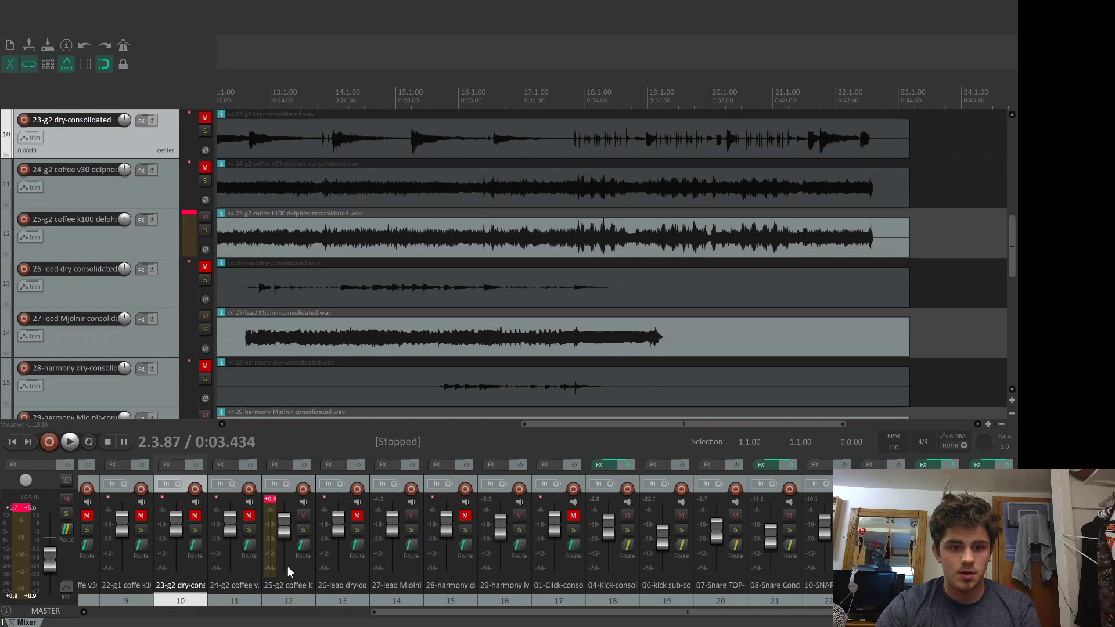
pyautogui.click(303, 515)
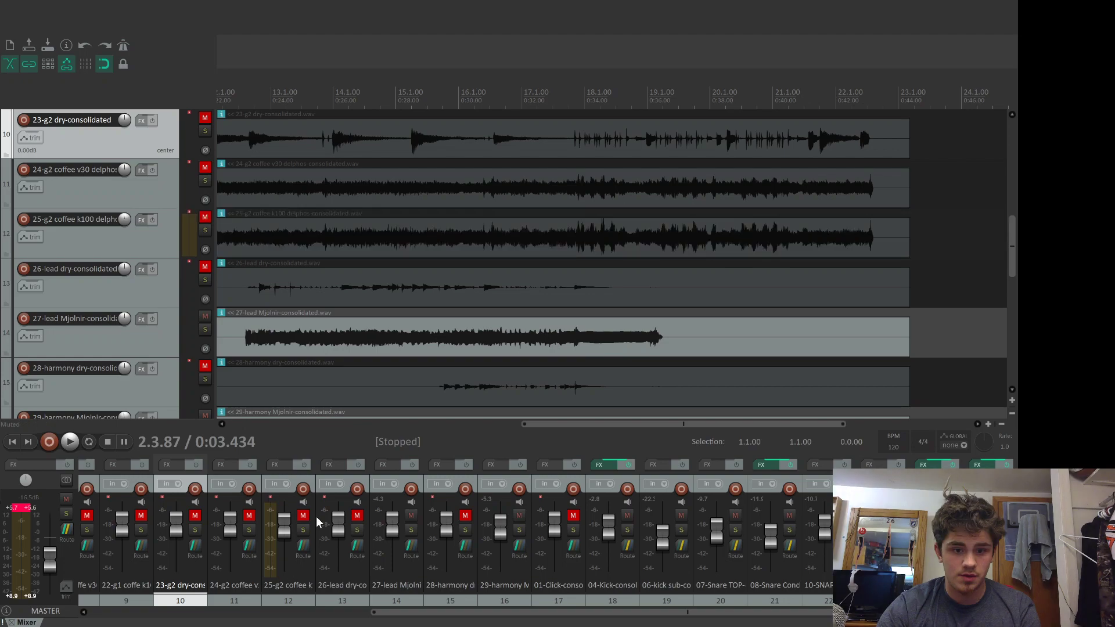
pyautogui.click(411, 516)
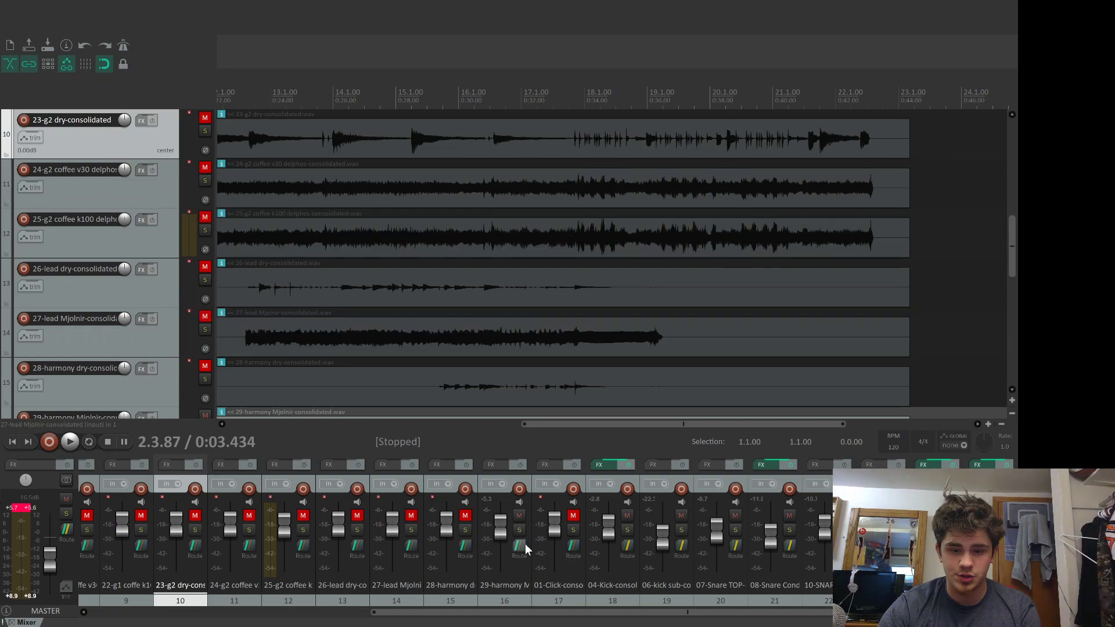
pyautogui.click(520, 515)
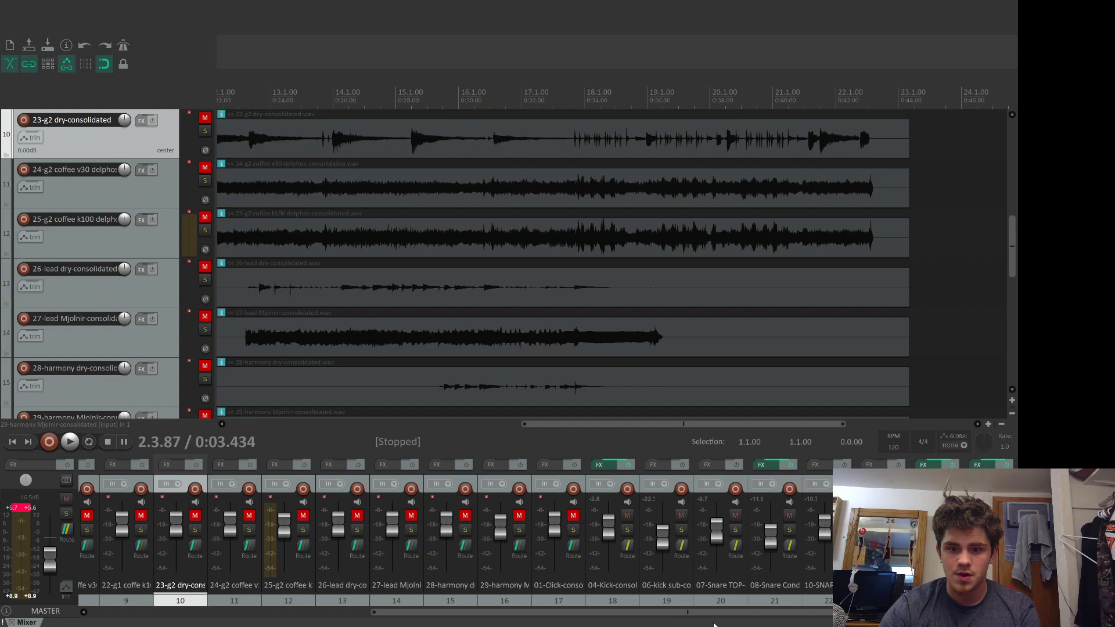
# Step: Play the mix from bar 2 and mute the 18-bass track to hear only the drums
pyautogui.moveTo(714, 615); pyautogui.dragTo(229, 543)
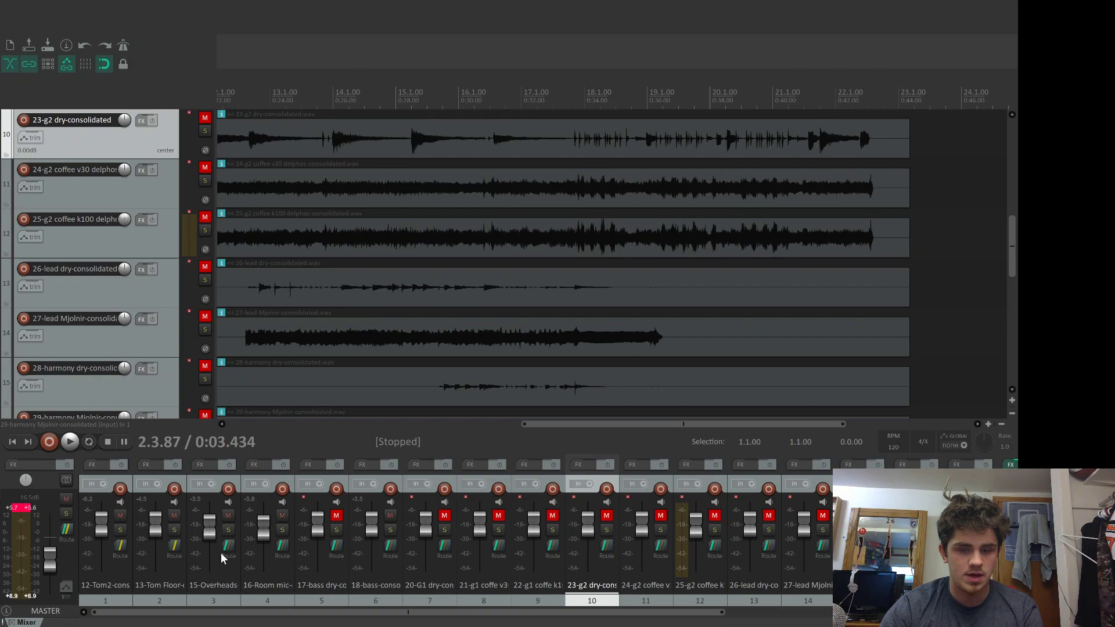
pyautogui.press('space')
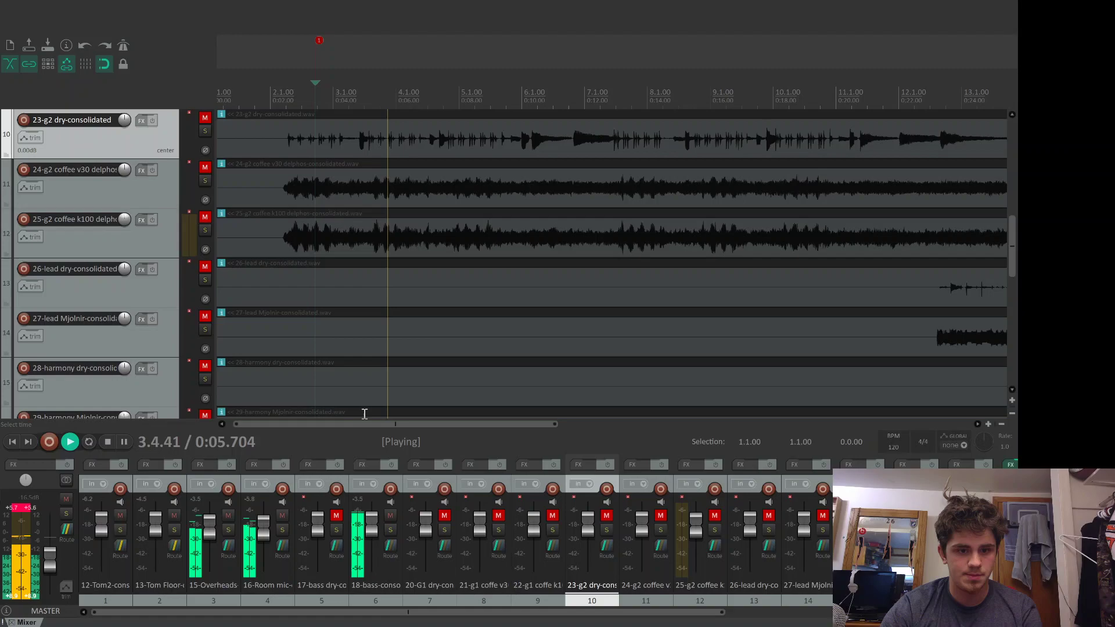
pyautogui.click(391, 516)
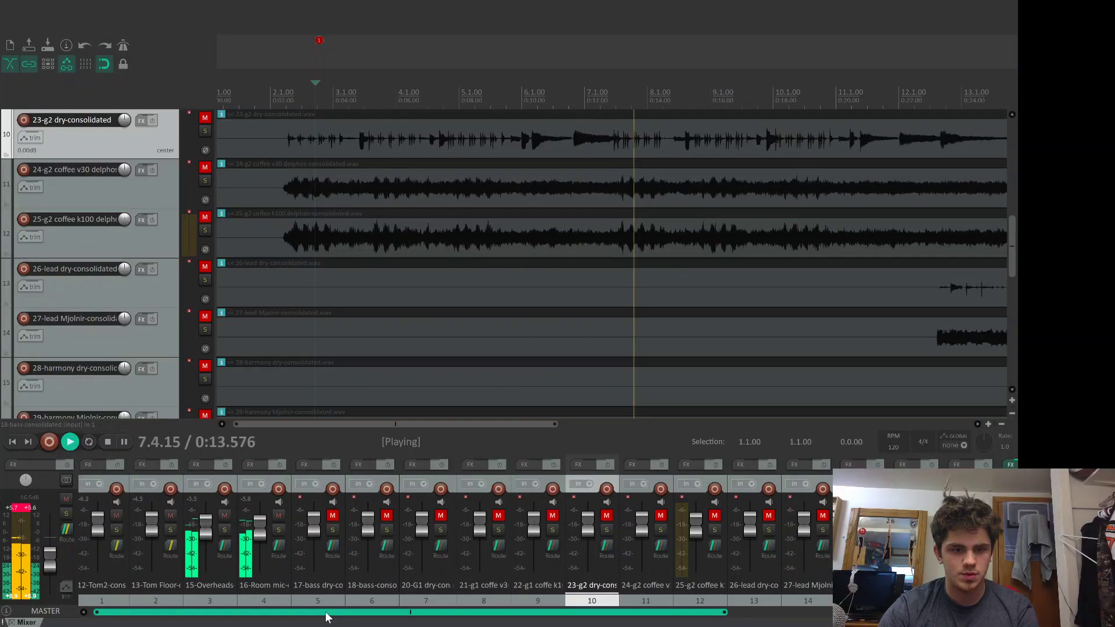
# Step: Raise the 10-SNARE BOTTOM and 07-Snare TOP faders during playback to bring up the snare, ending with playback stopped
pyautogui.moveTo(326, 613); pyautogui.dragTo(632, 607)
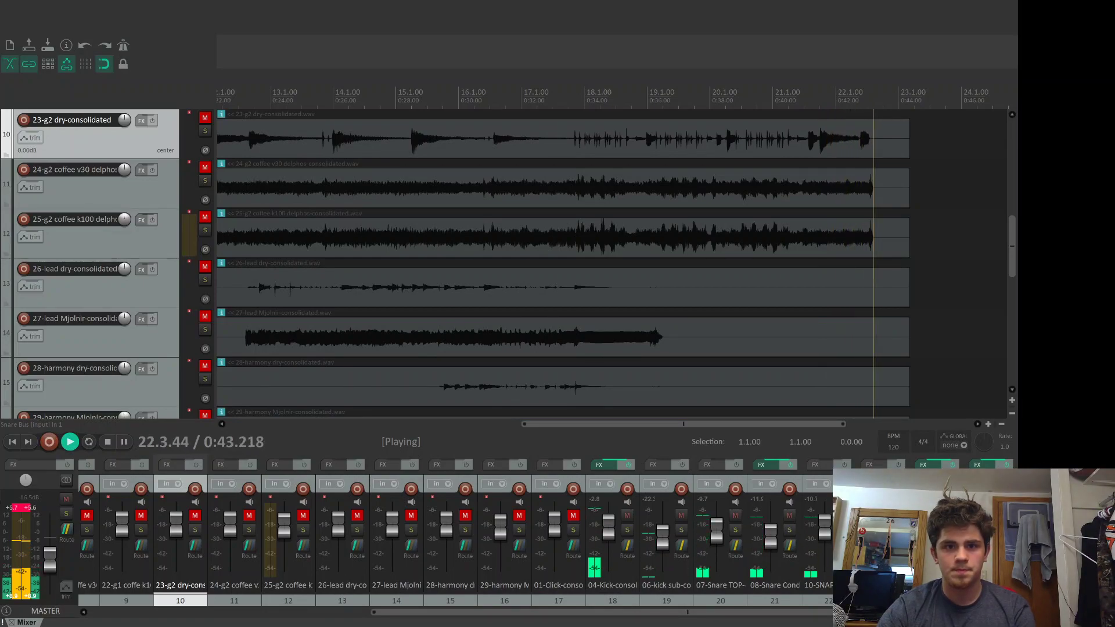
pyautogui.press('1')
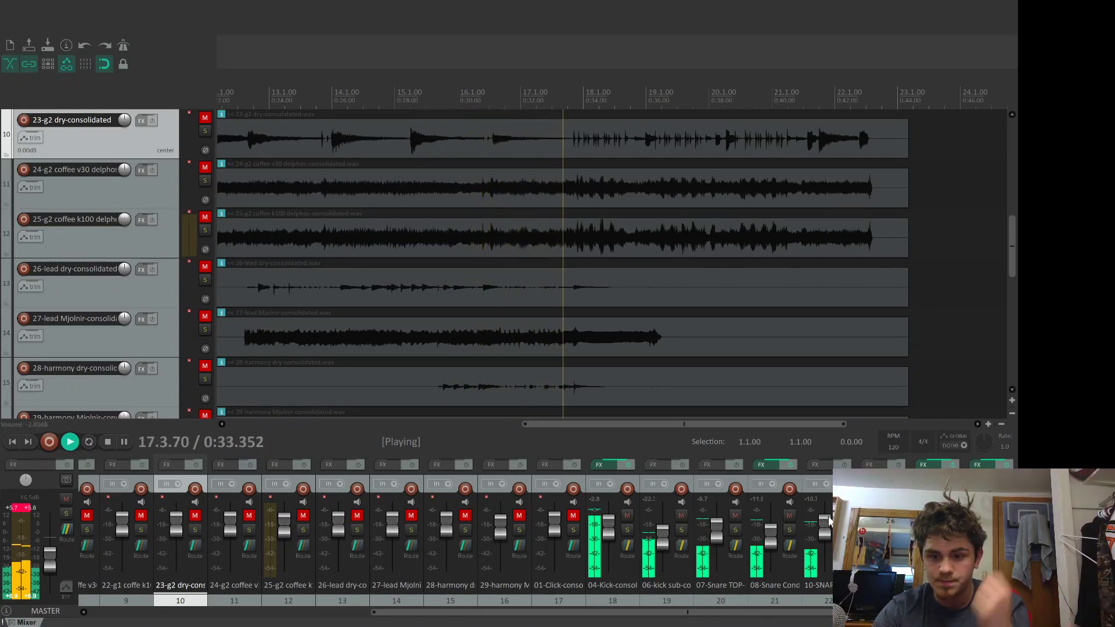
pyautogui.moveTo(829, 522); pyautogui.dragTo(723, 515)
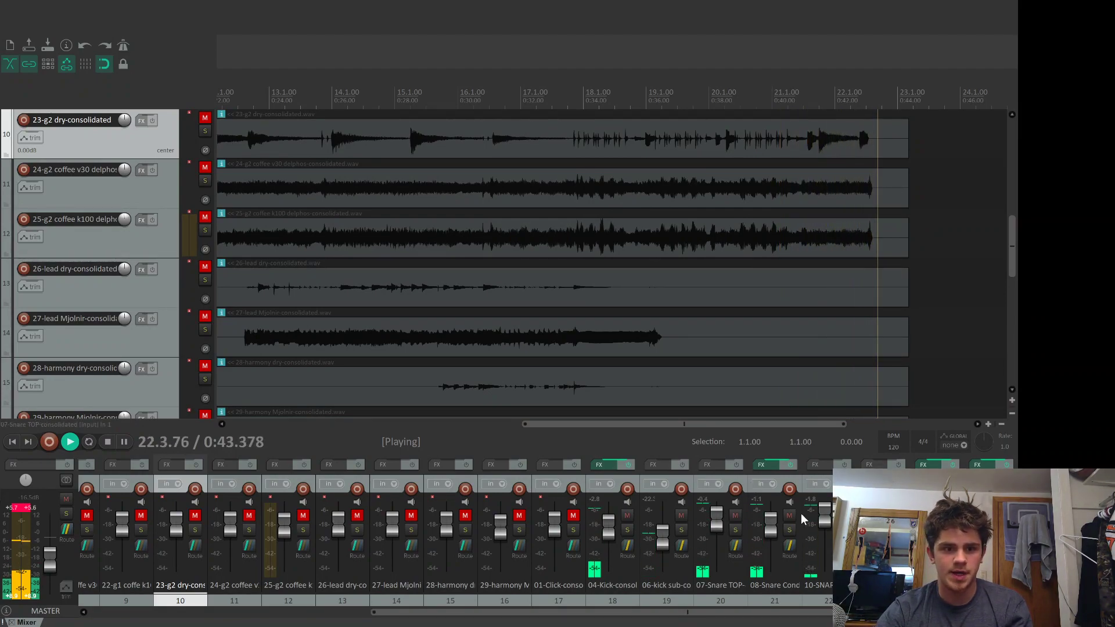
pyautogui.moveTo(650, 423); pyautogui.dragTo(588, 452)
pyautogui.scroll(-8, 261, 375)
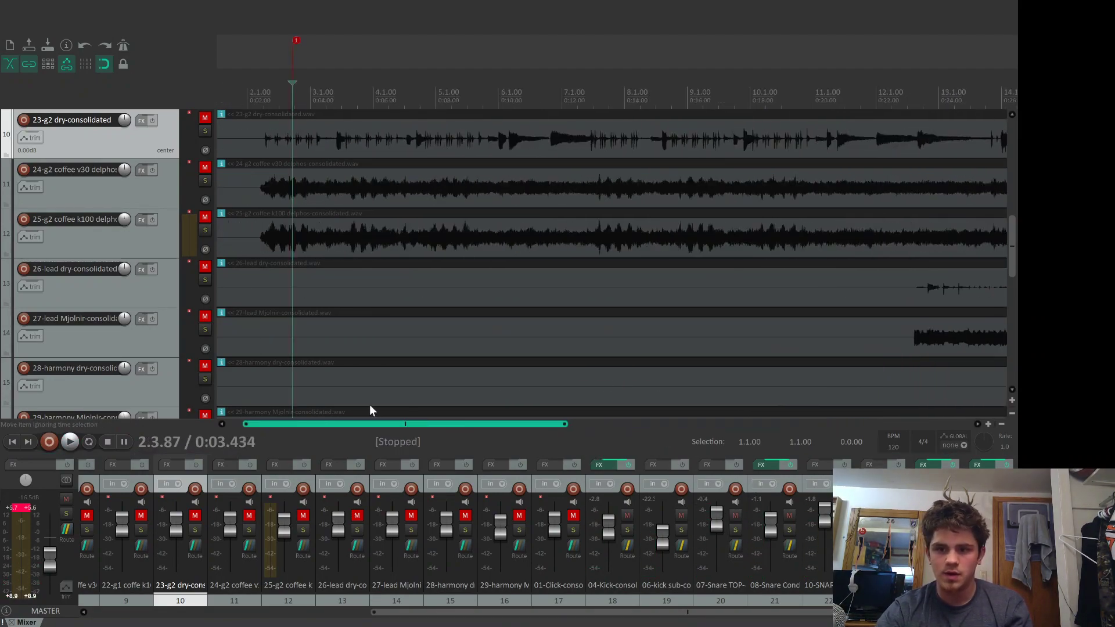
# Step: Replay the drums from bar 2 with the drum tracks in view, raise the master fader, and stop playback
pyautogui.scroll(10, 261, 381)
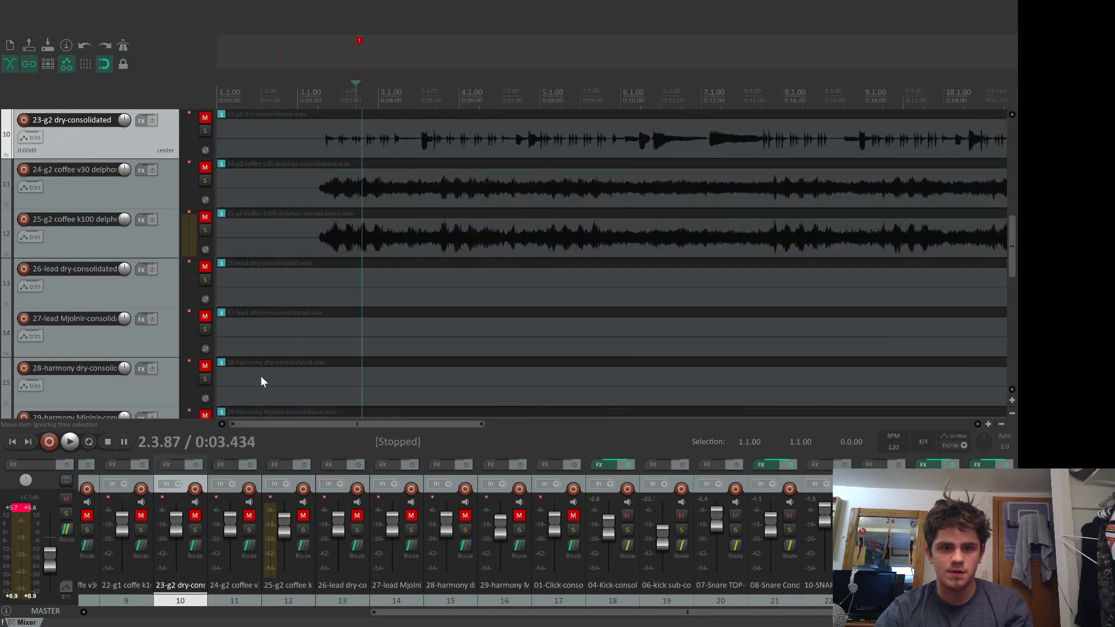
pyautogui.moveTo(1017, 256); pyautogui.dragTo(1015, 332)
pyautogui.press('space')
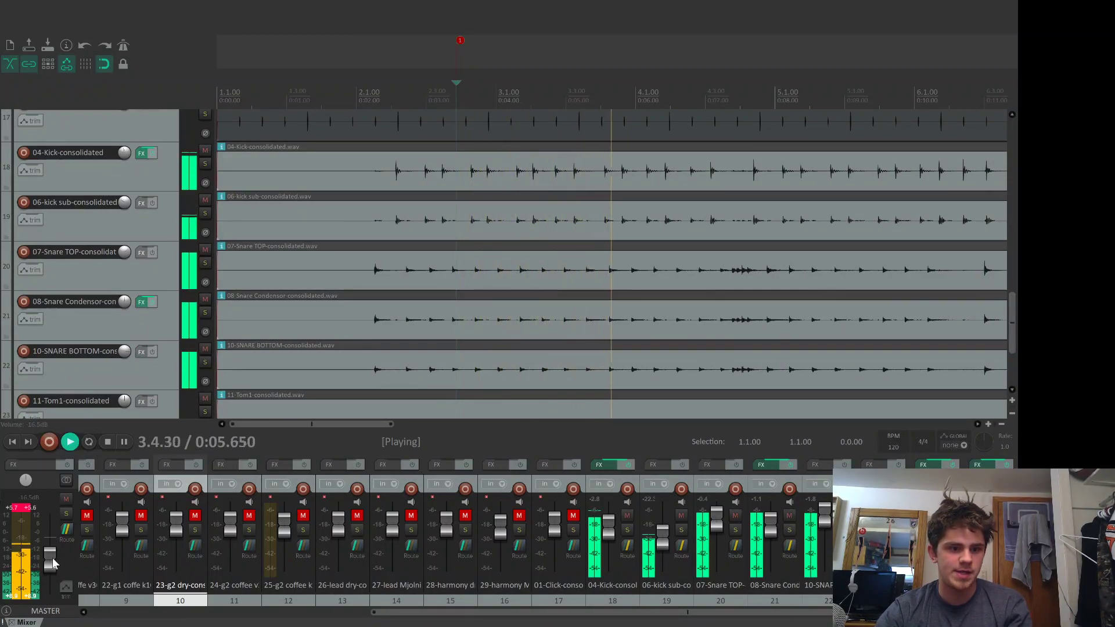
pyautogui.moveTo(50, 565); pyautogui.dragTo(52, 546)
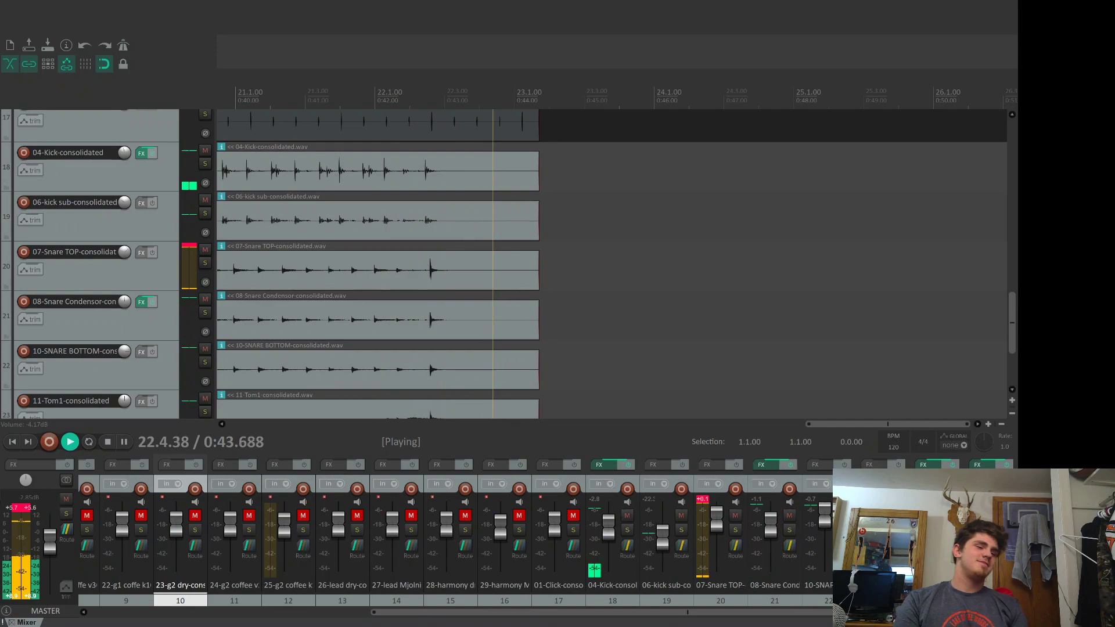
pyautogui.press('space')
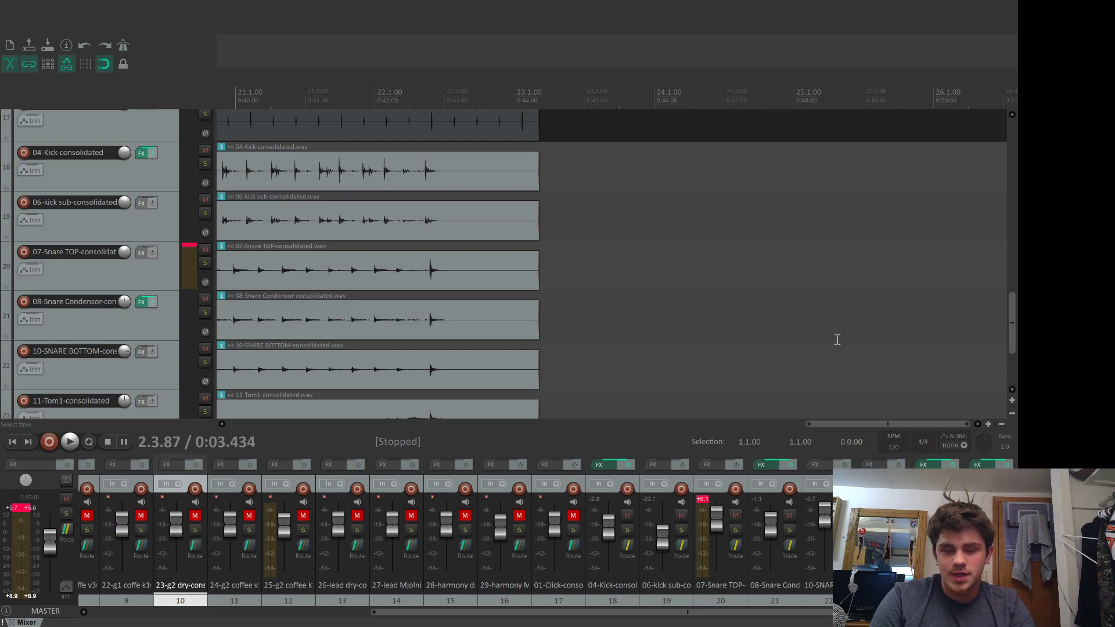
# Step: Shrink the track heights and look over the track list from the guitars down to the Drum Bus and Snare Bus
pyautogui.press('pagedown')
pyautogui.press('pagedown')
pyautogui.press('pagedown')
pyautogui.hotkey('ctrl', 'pagedown')
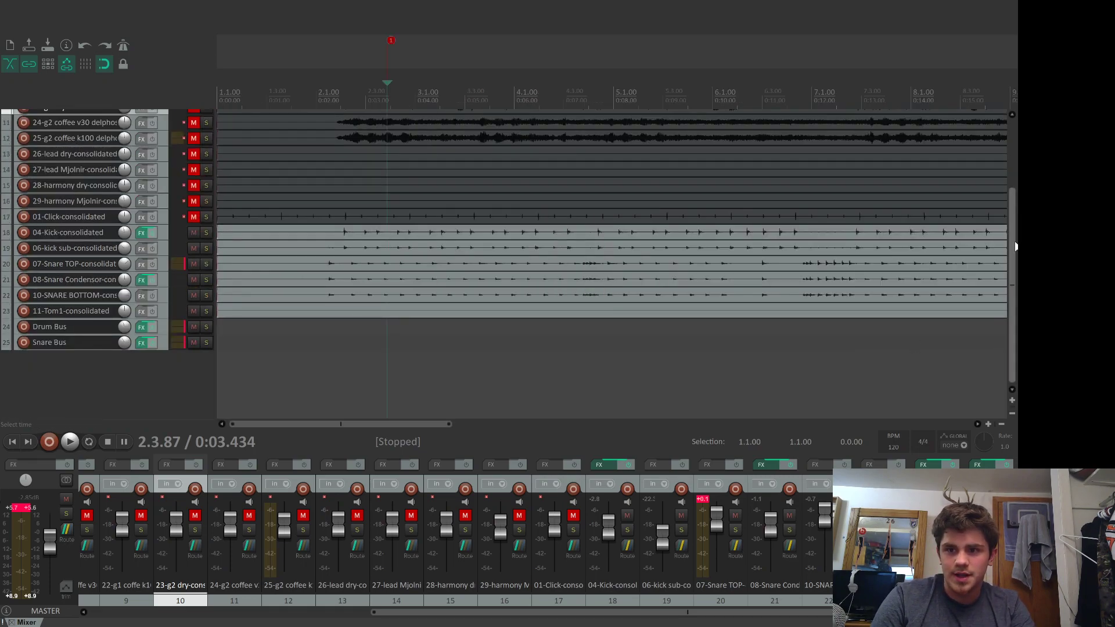
pyautogui.moveTo(1015, 247)
pyautogui.mouseDown()
pyautogui.moveTo(1012, 176)
pyautogui.moveTo(1014, 250)
pyautogui.mouseUp()
pyautogui.moveTo(1013, 190); pyautogui.dragTo(1013, 121)
pyautogui.moveTo(1015, 182); pyautogui.dragTo(1015, 249)
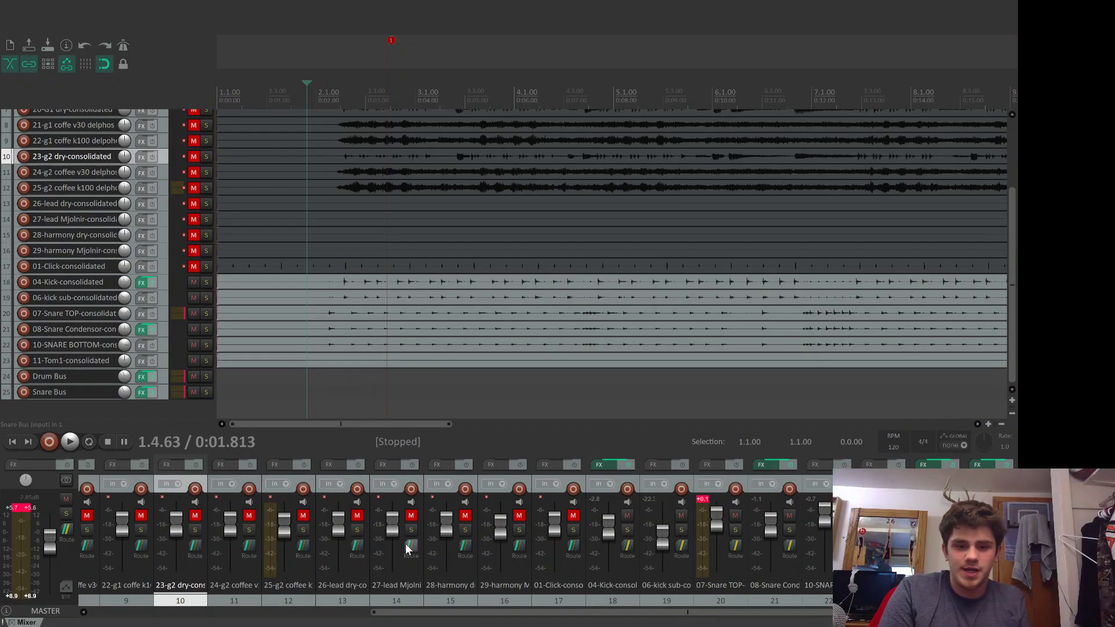
pyautogui.hotkey('ctrl', 'z')
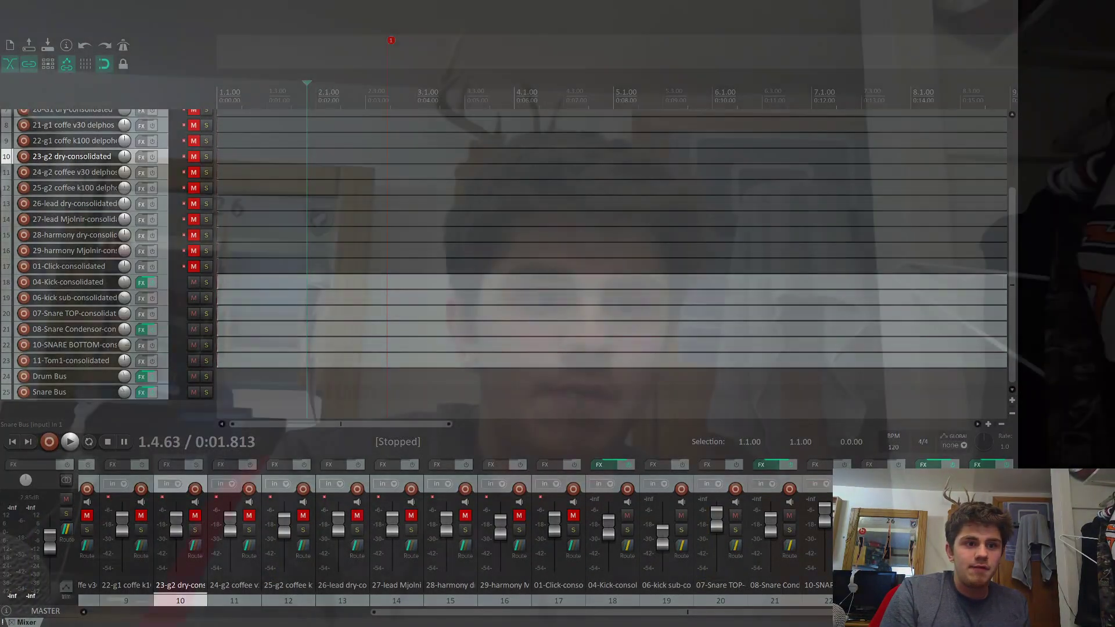